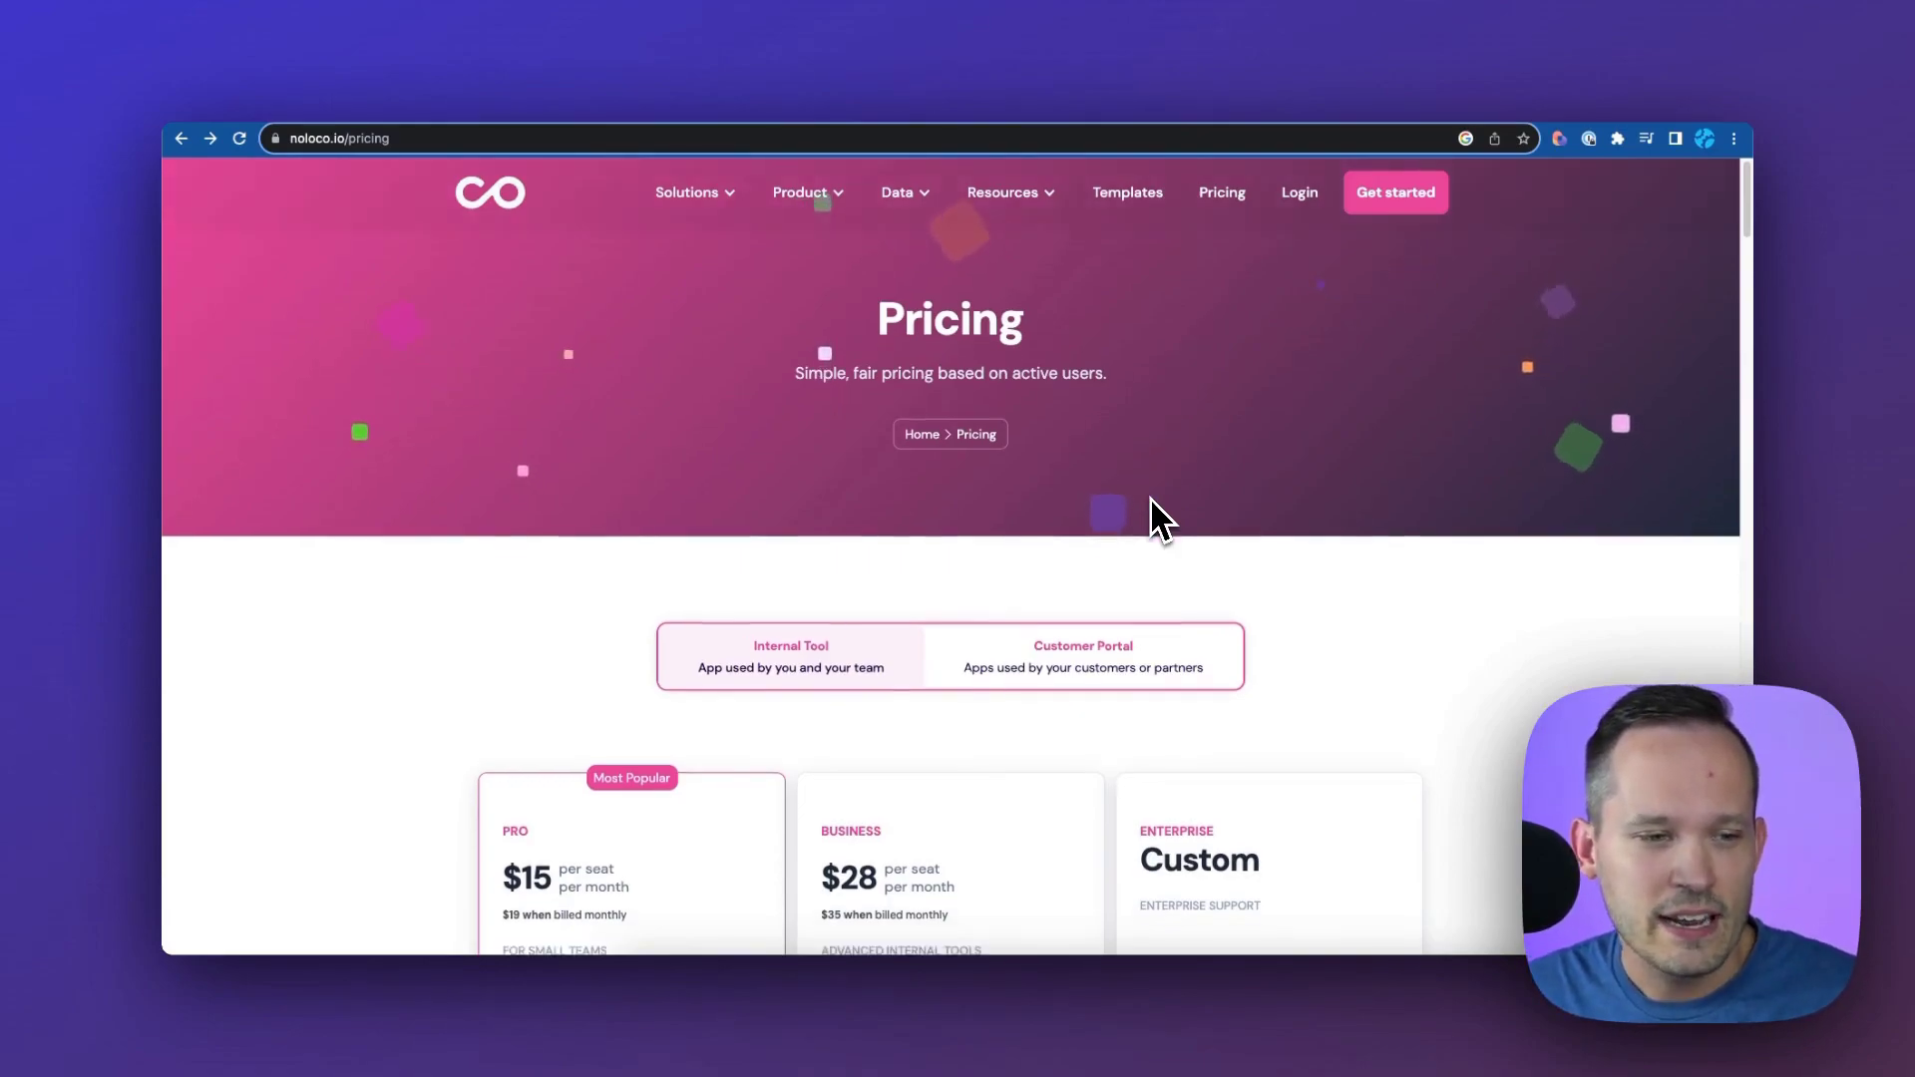
Scroll through the Pro, Business and Enterprise plan cards to read their features and trial/demo offers
{"action": "scroll", "coordinate": [1151, 500], "scroll_direction": "down", "scroll_amount": 3}
{"action": "scroll", "coordinate": [1152, 519], "scroll_direction": "down", "scroll_amount": 3}
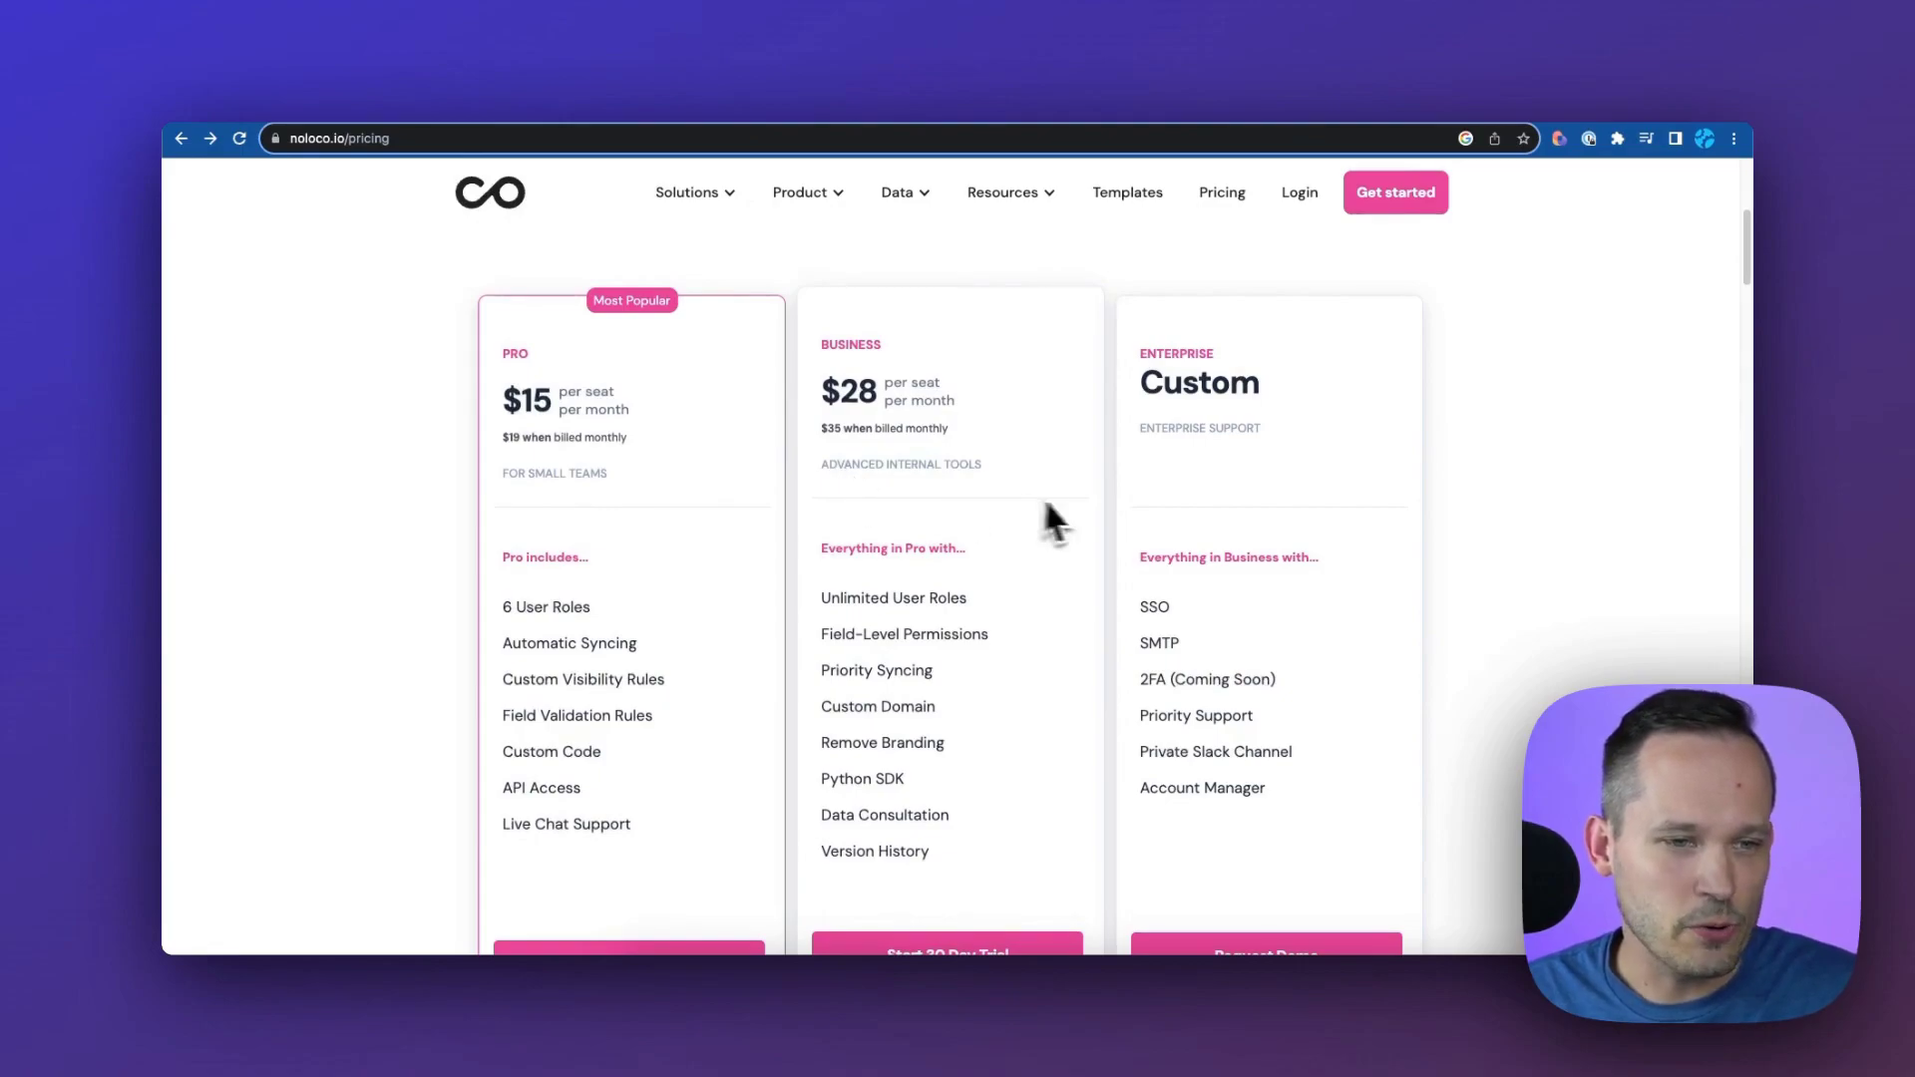
{"action": "scroll", "coordinate": [608, 602], "scroll_direction": "down", "scroll_amount": 2}
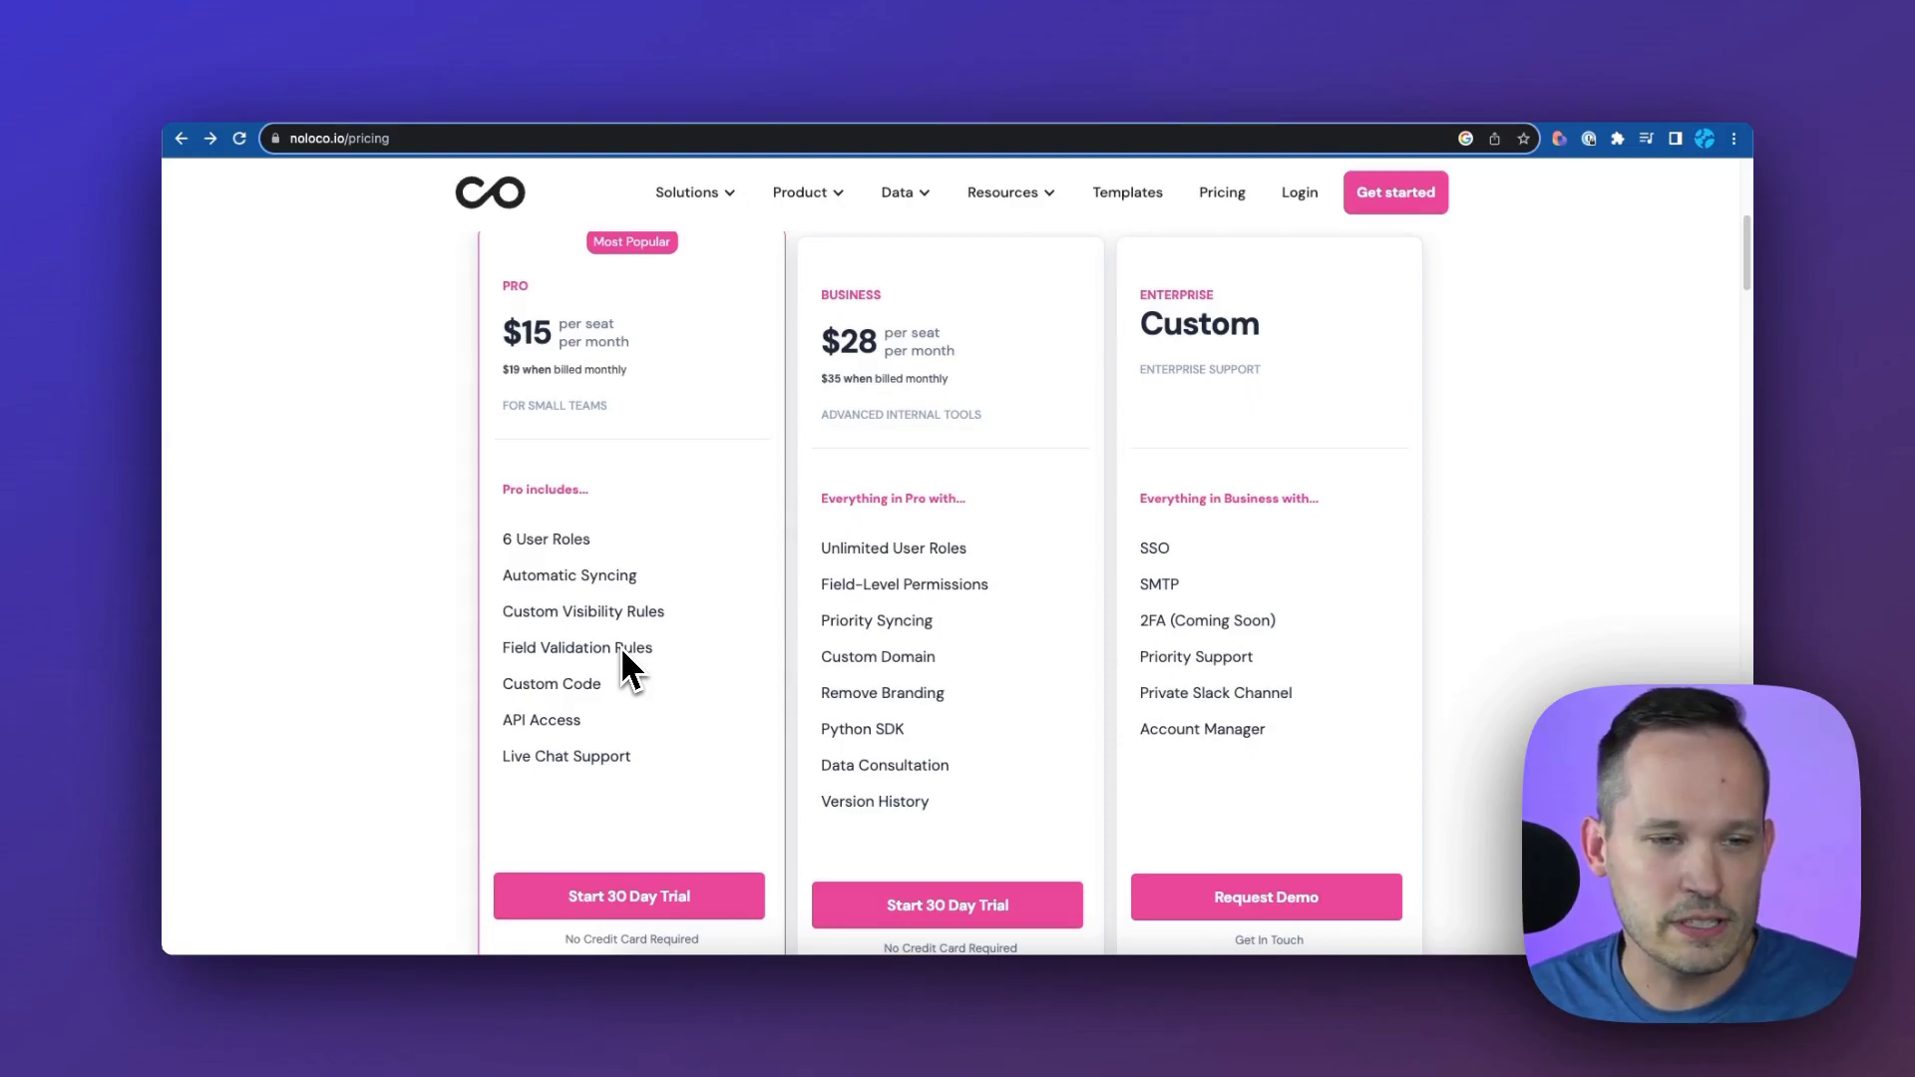
Scroll down to the Templates gallery showing Applicant Tracking, Inventory Management and Project Management templates
{"action": "scroll", "coordinate": [621, 647], "scroll_direction": "down", "scroll_amount": 7}
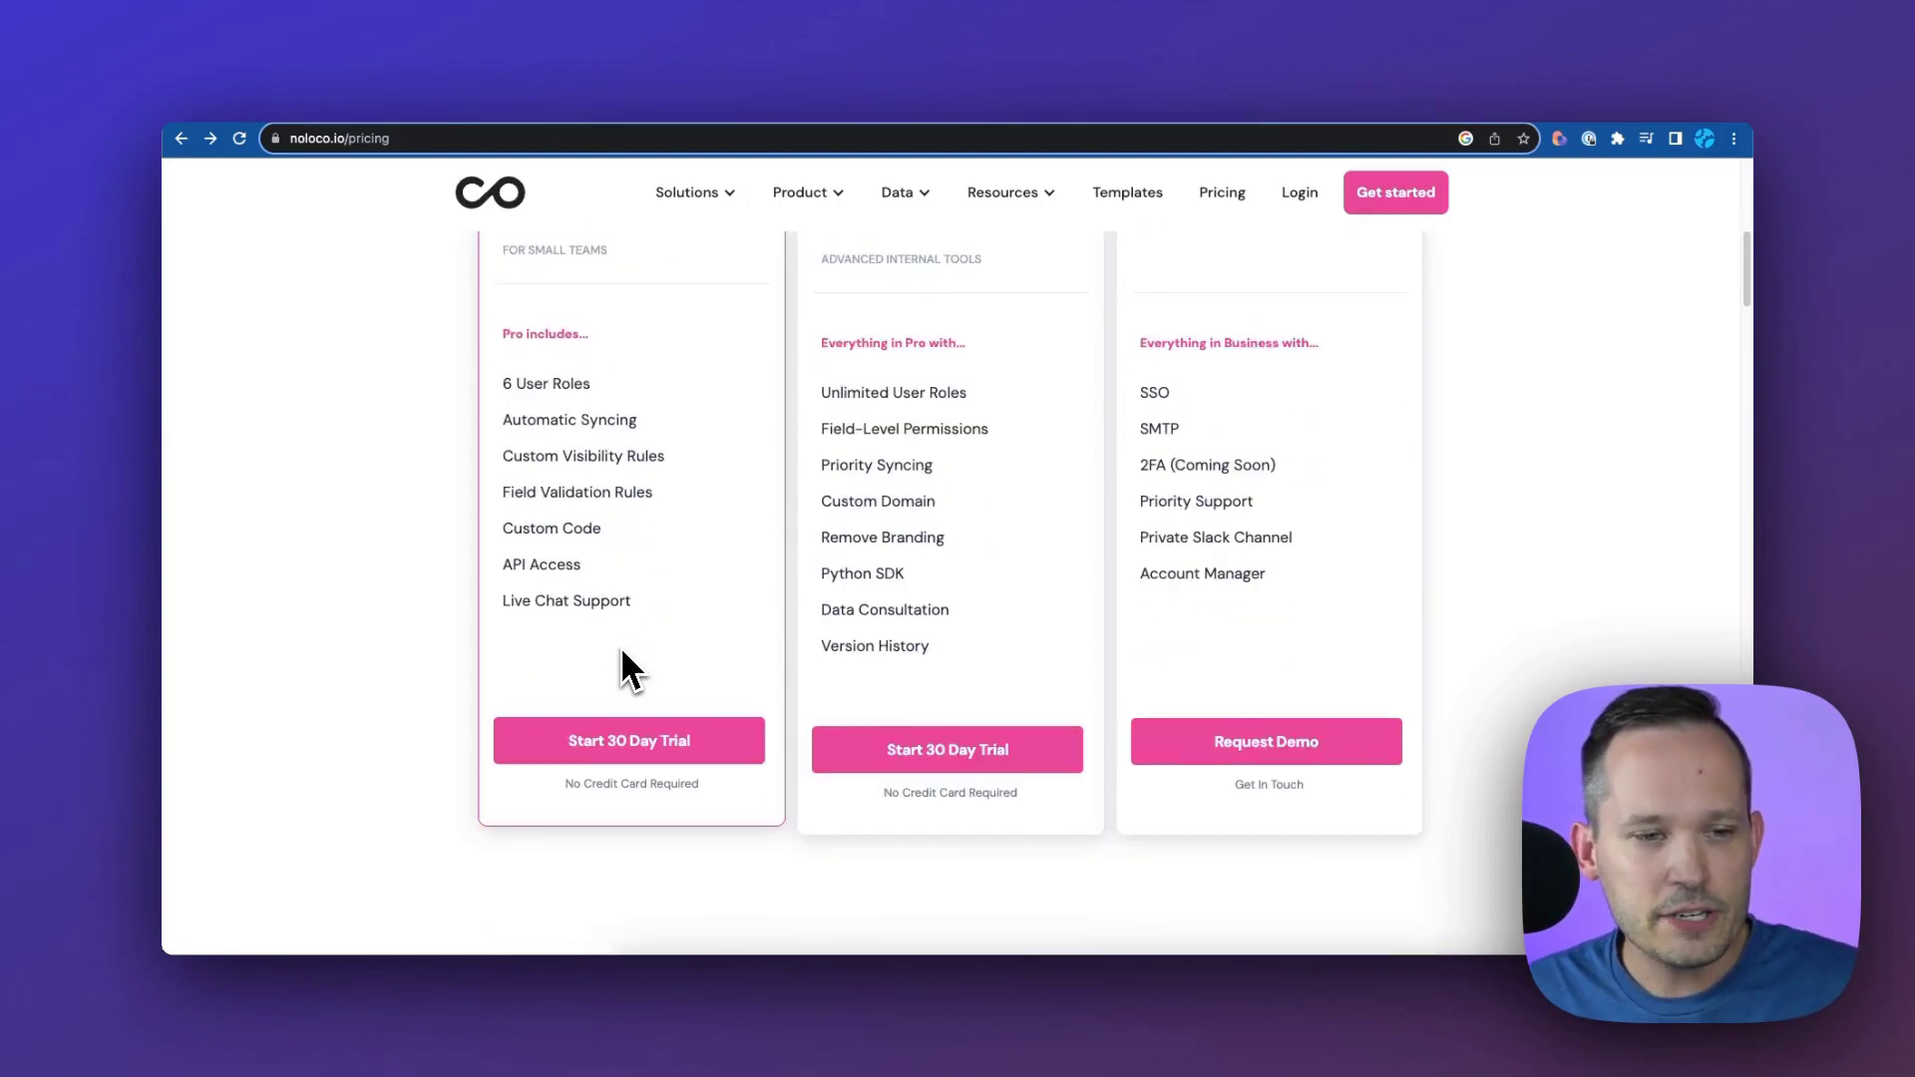
{"action": "scroll", "coordinate": [620, 646], "scroll_direction": "down", "scroll_amount": 2}
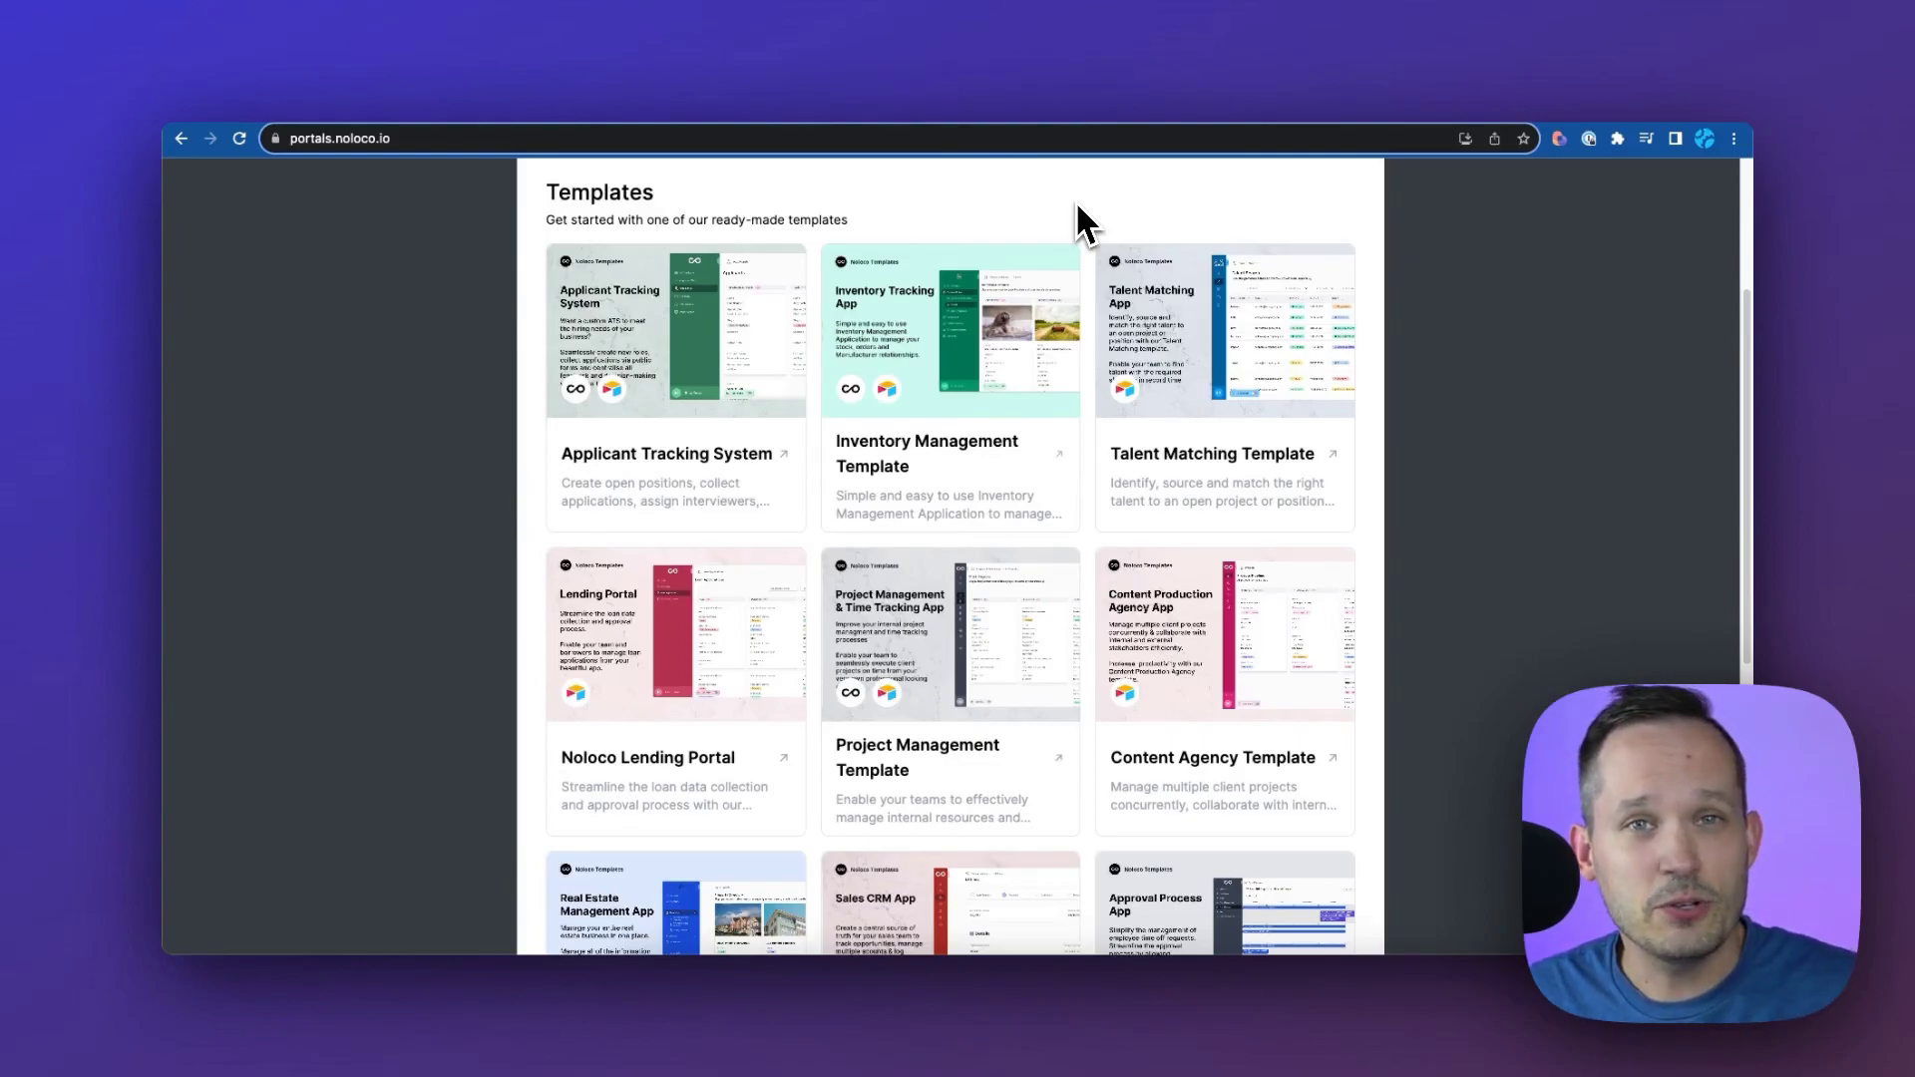
Scroll through the Airtable sync step to check the Sales CRM Demo base and source name
{"action": "scroll", "coordinate": [1096, 249], "scroll_direction": "down", "scroll_amount": 2}
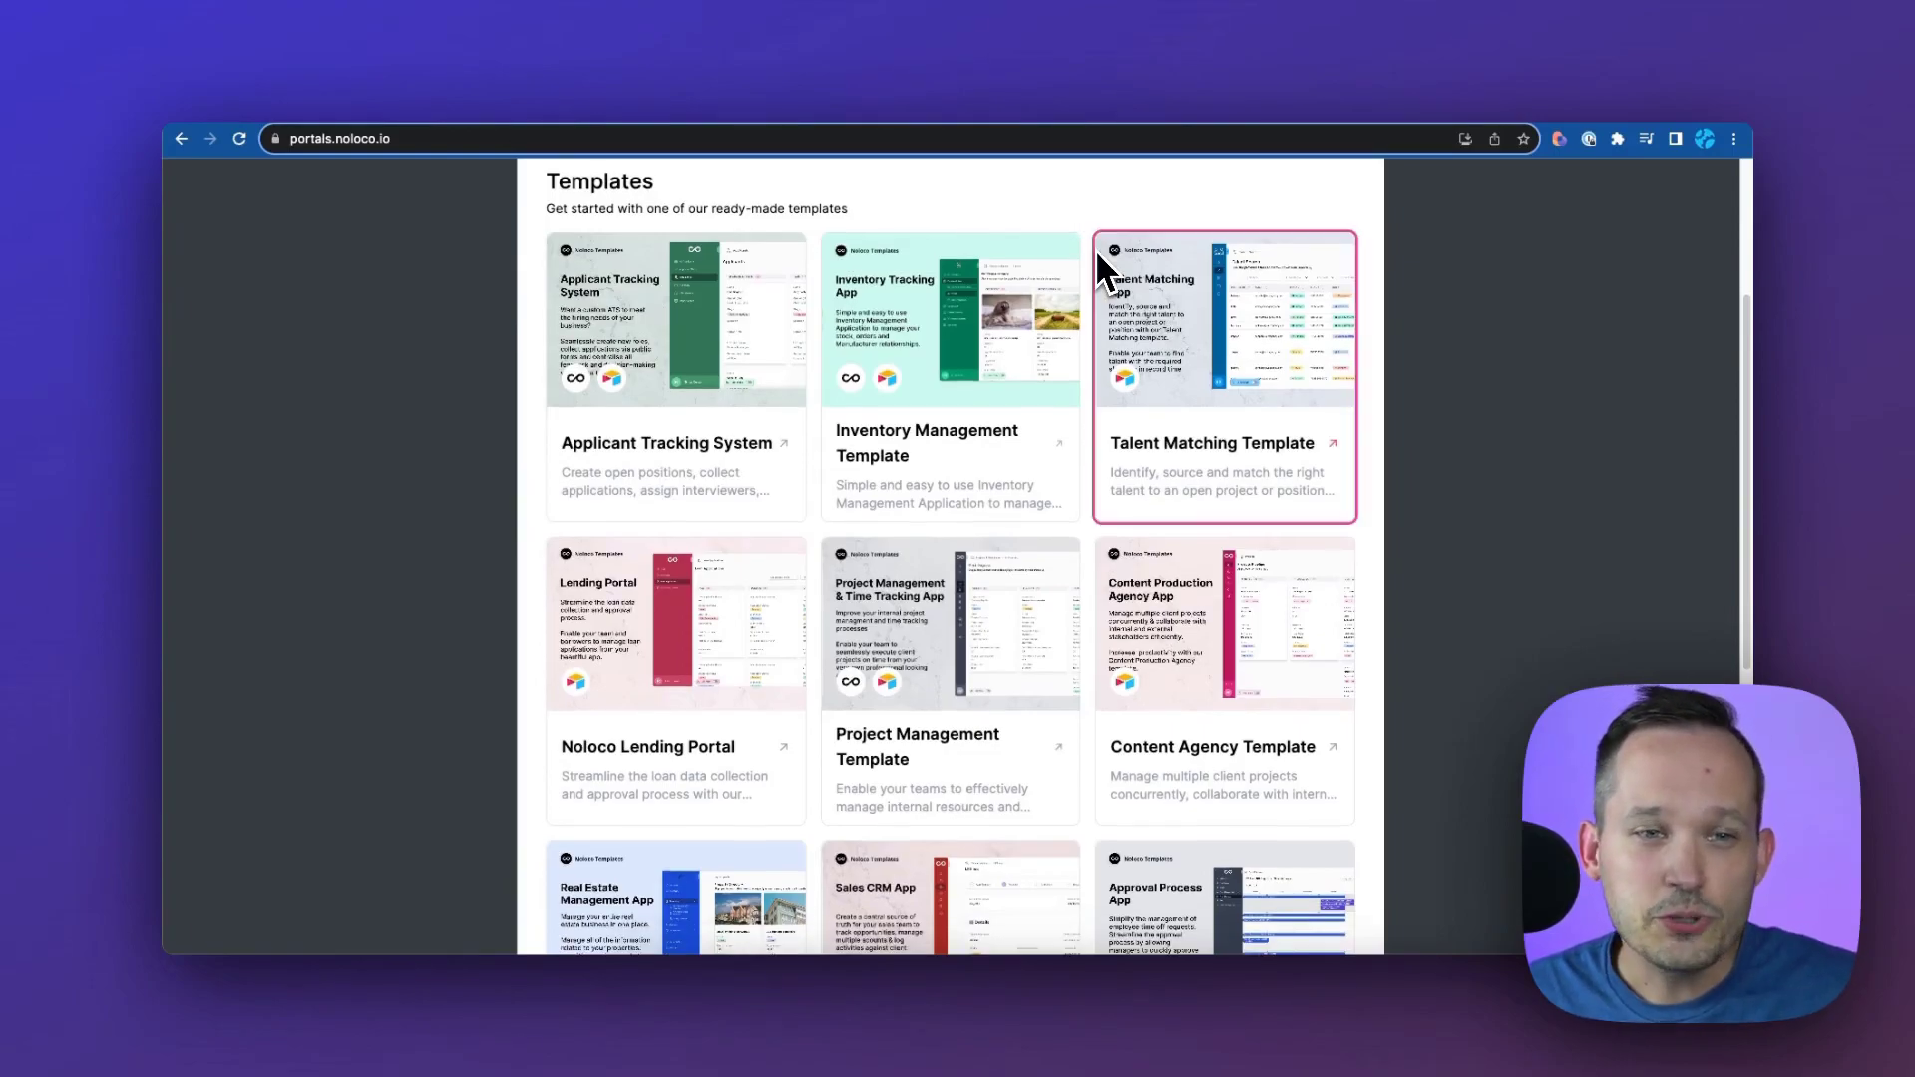
{"action": "scroll", "coordinate": [1095, 249], "scroll_direction": "down", "scroll_amount": 5}
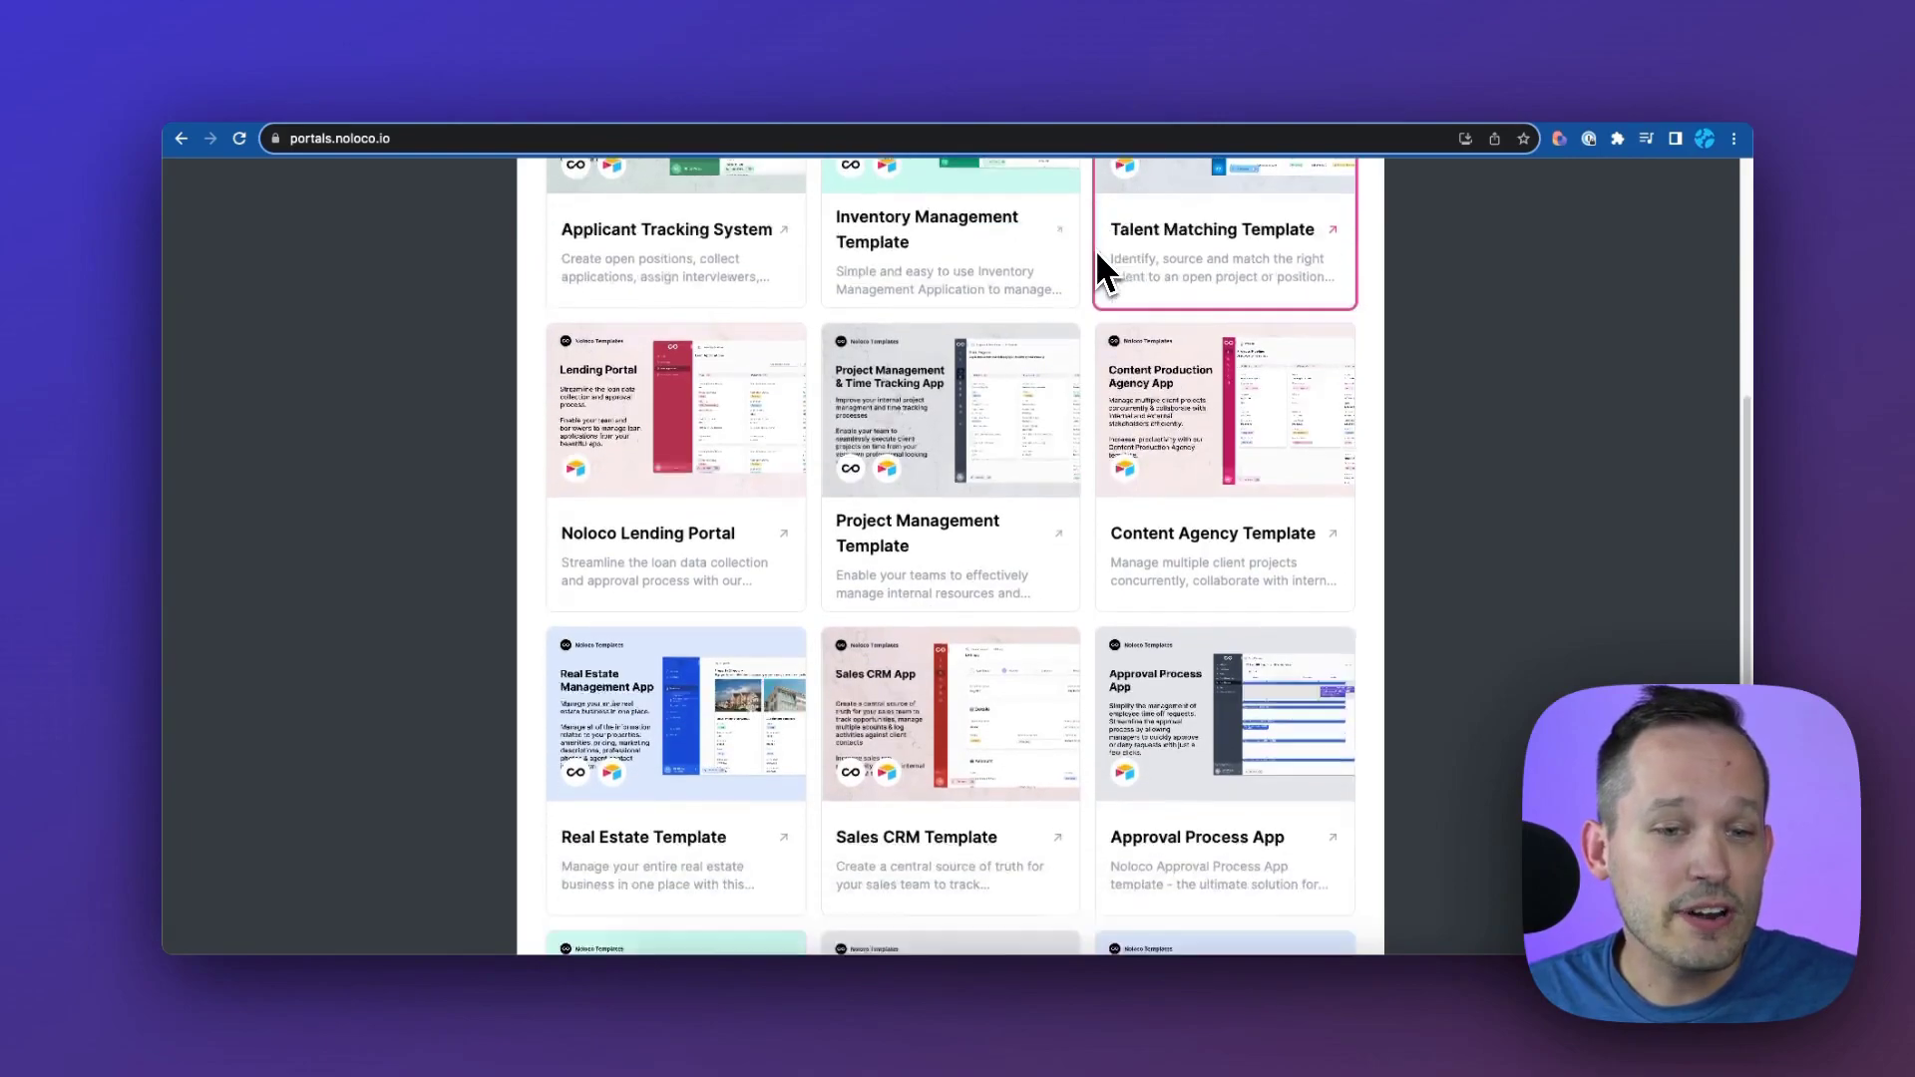
{"action": "scroll", "coordinate": [1095, 250], "scroll_direction": "down", "scroll_amount": 1}
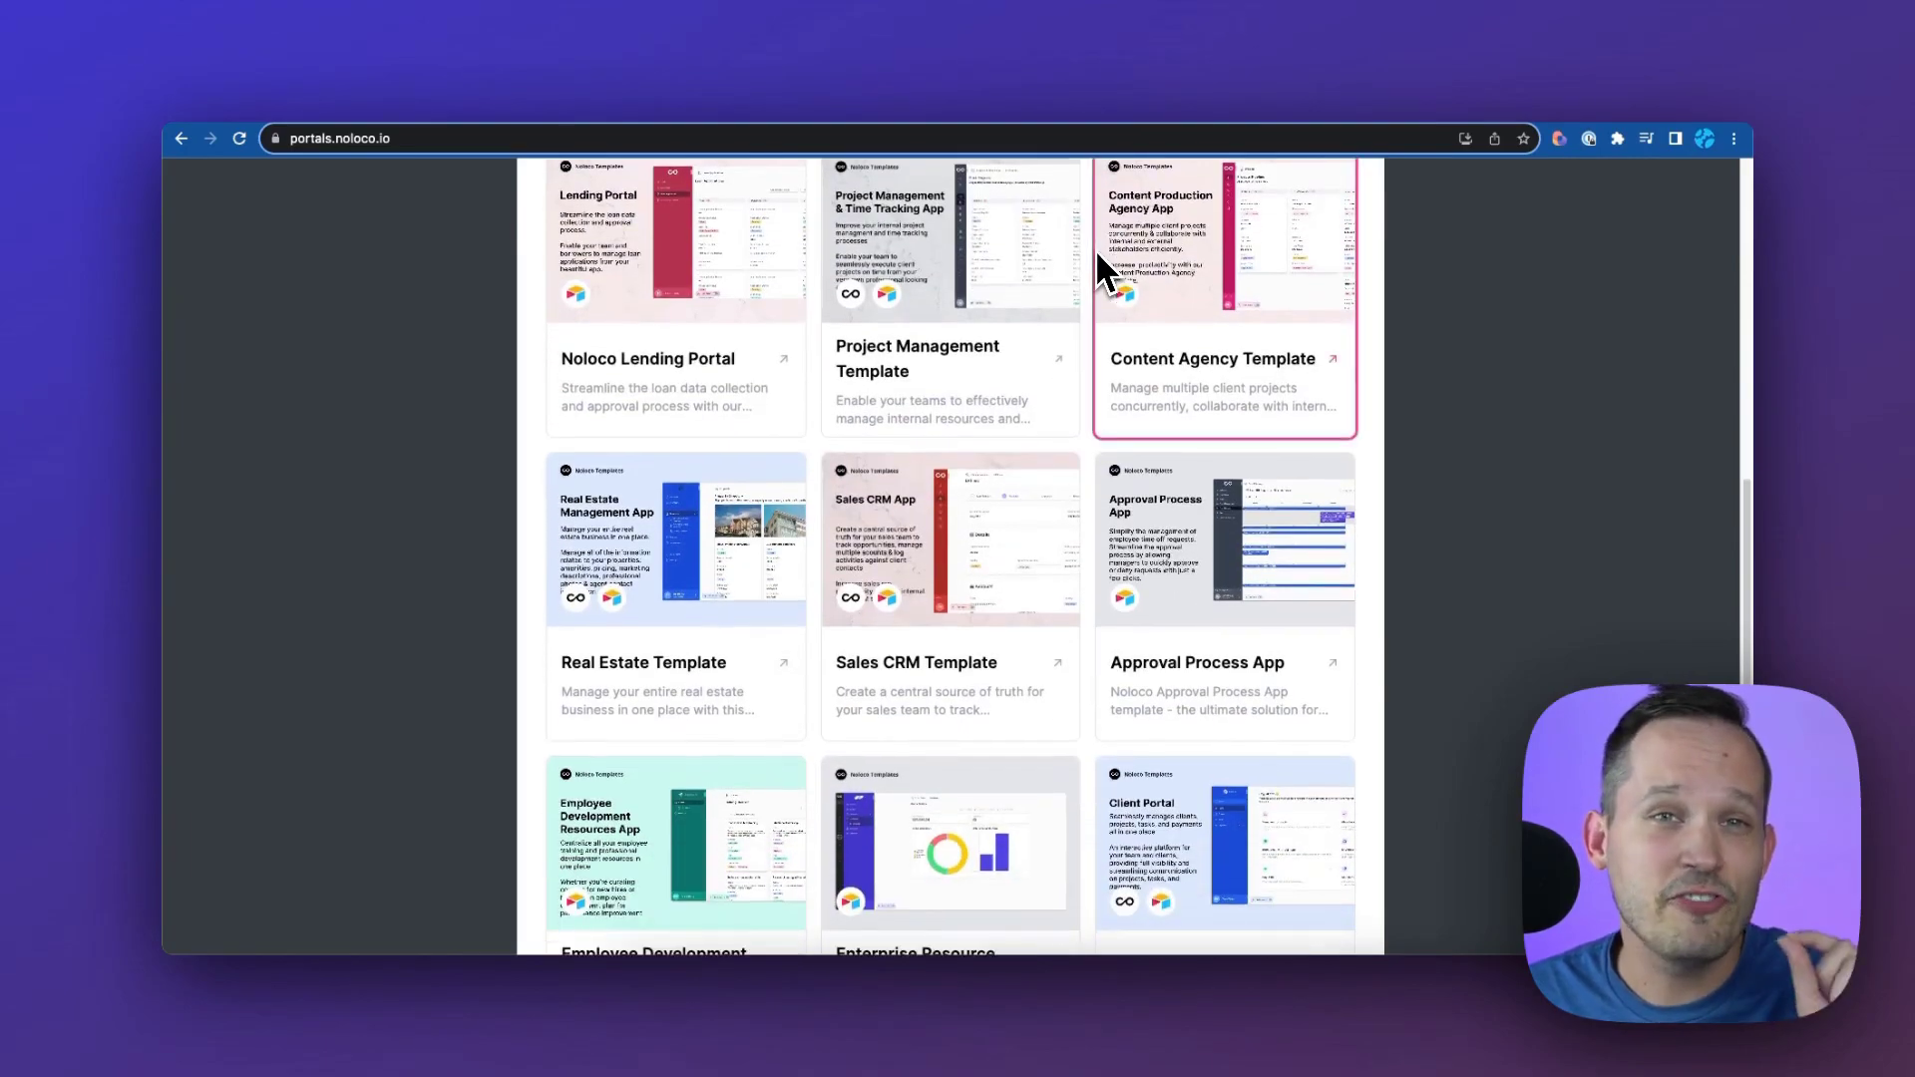
{"action": "scroll", "coordinate": [1087, 339], "scroll_direction": "up", "scroll_amount": 3}
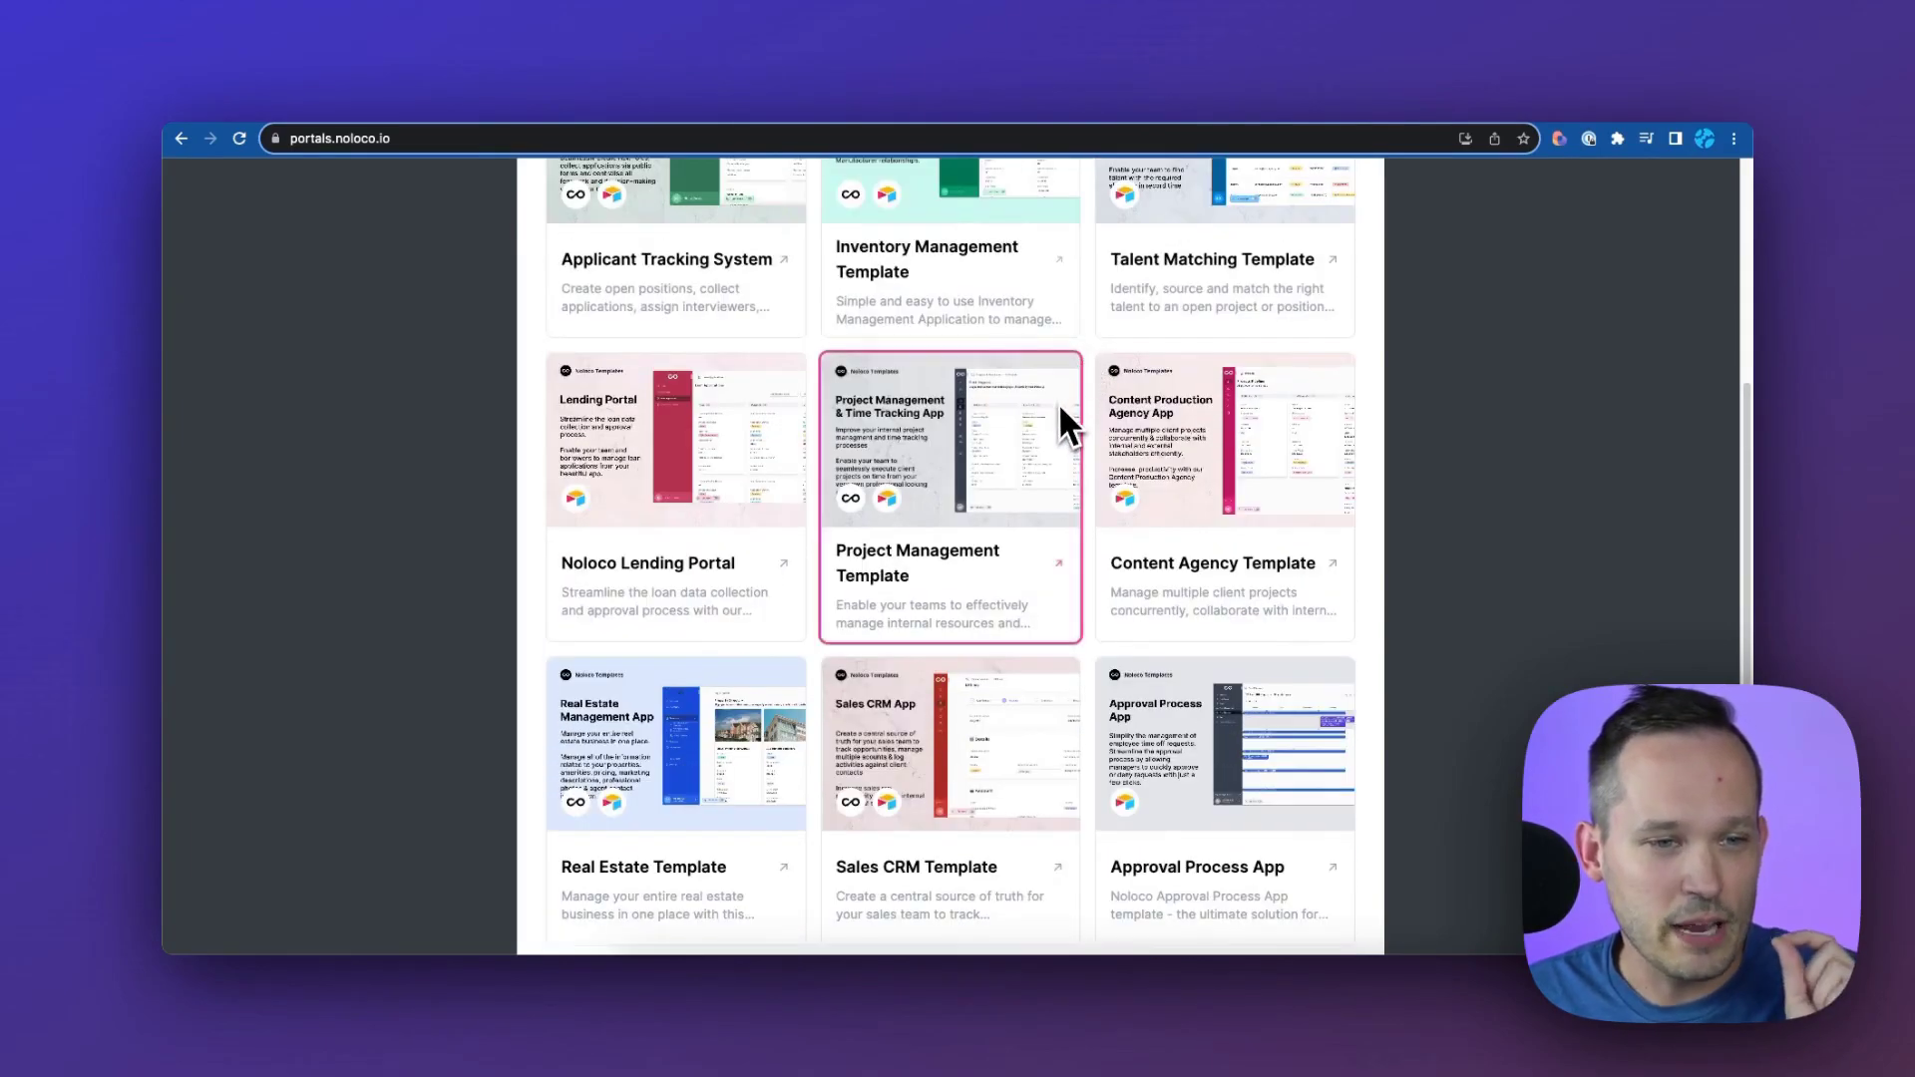
{"action": "scroll", "coordinate": [1056, 405], "scroll_direction": "up", "scroll_amount": 1}
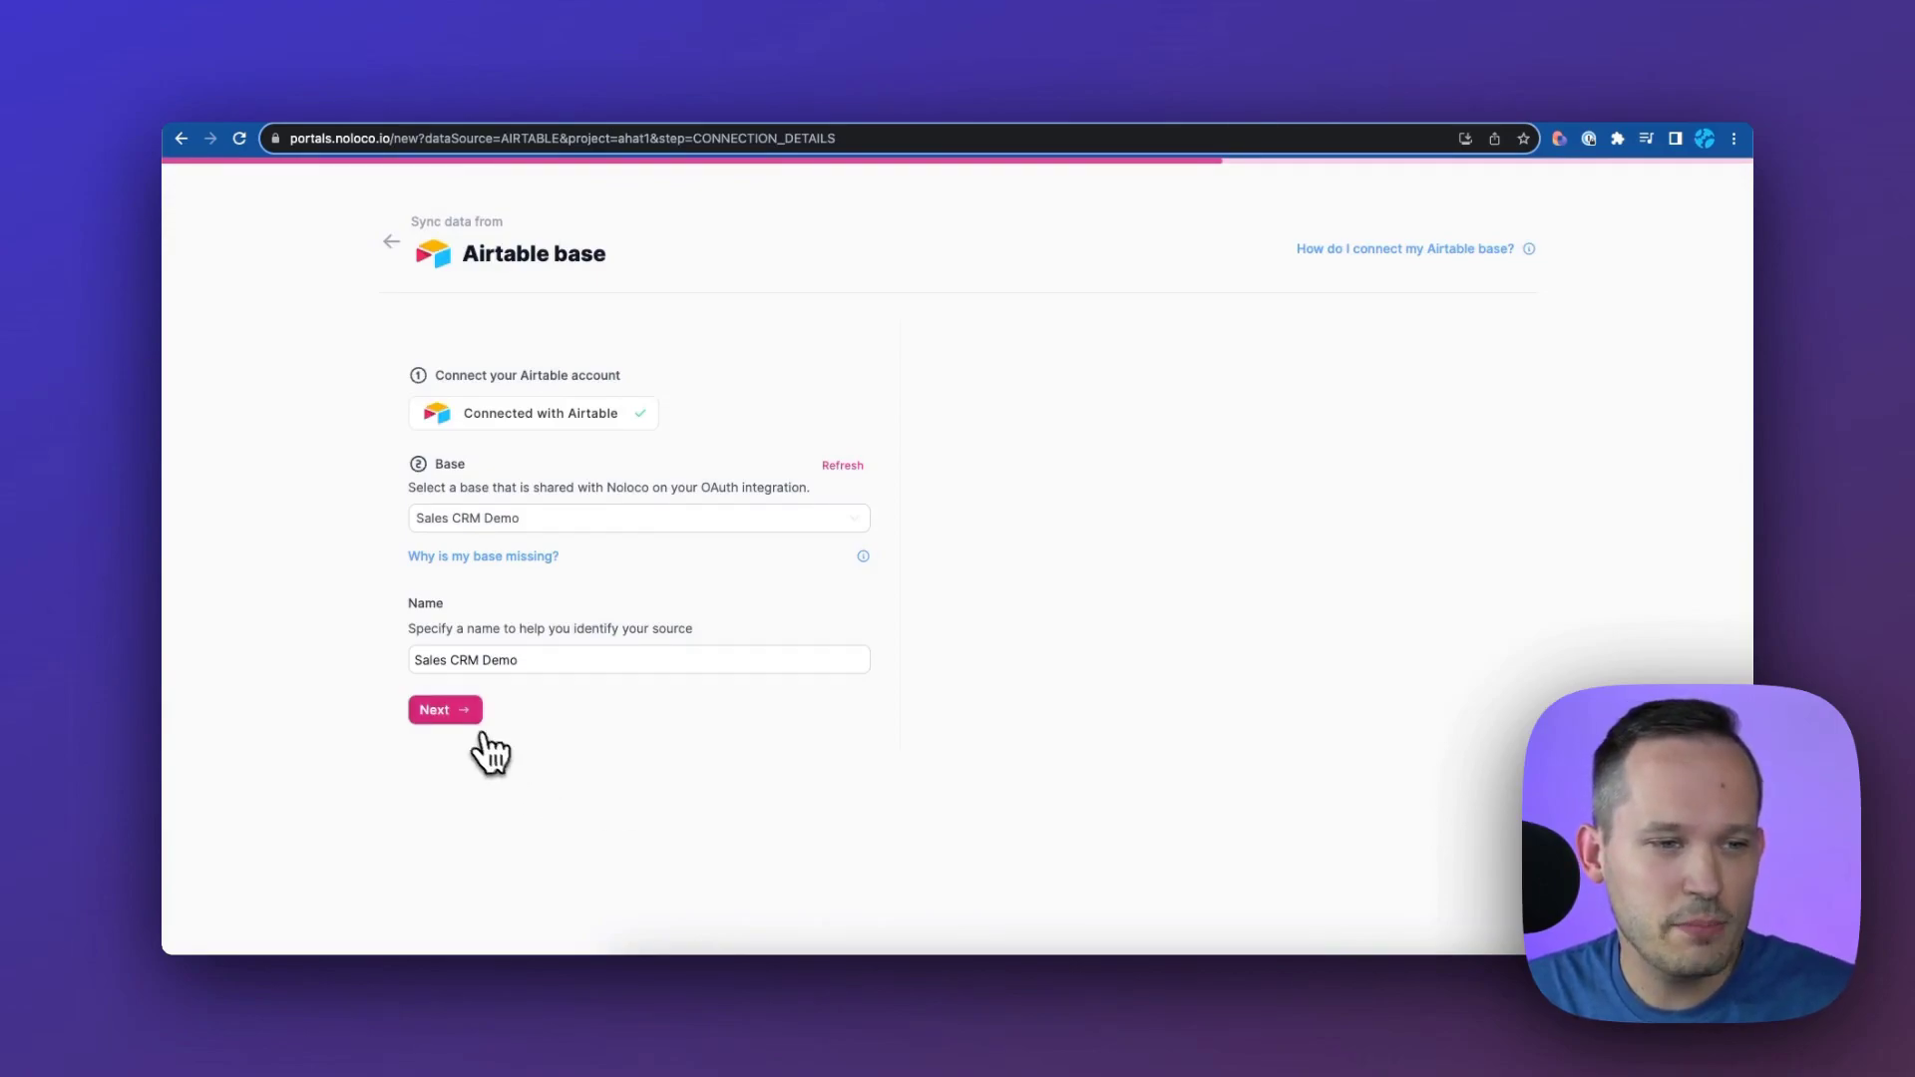
Connect the Sales CRM Demo base so Noloco analyses its tables and builds the app
{"action": "left_click", "coordinate": [461, 715]}
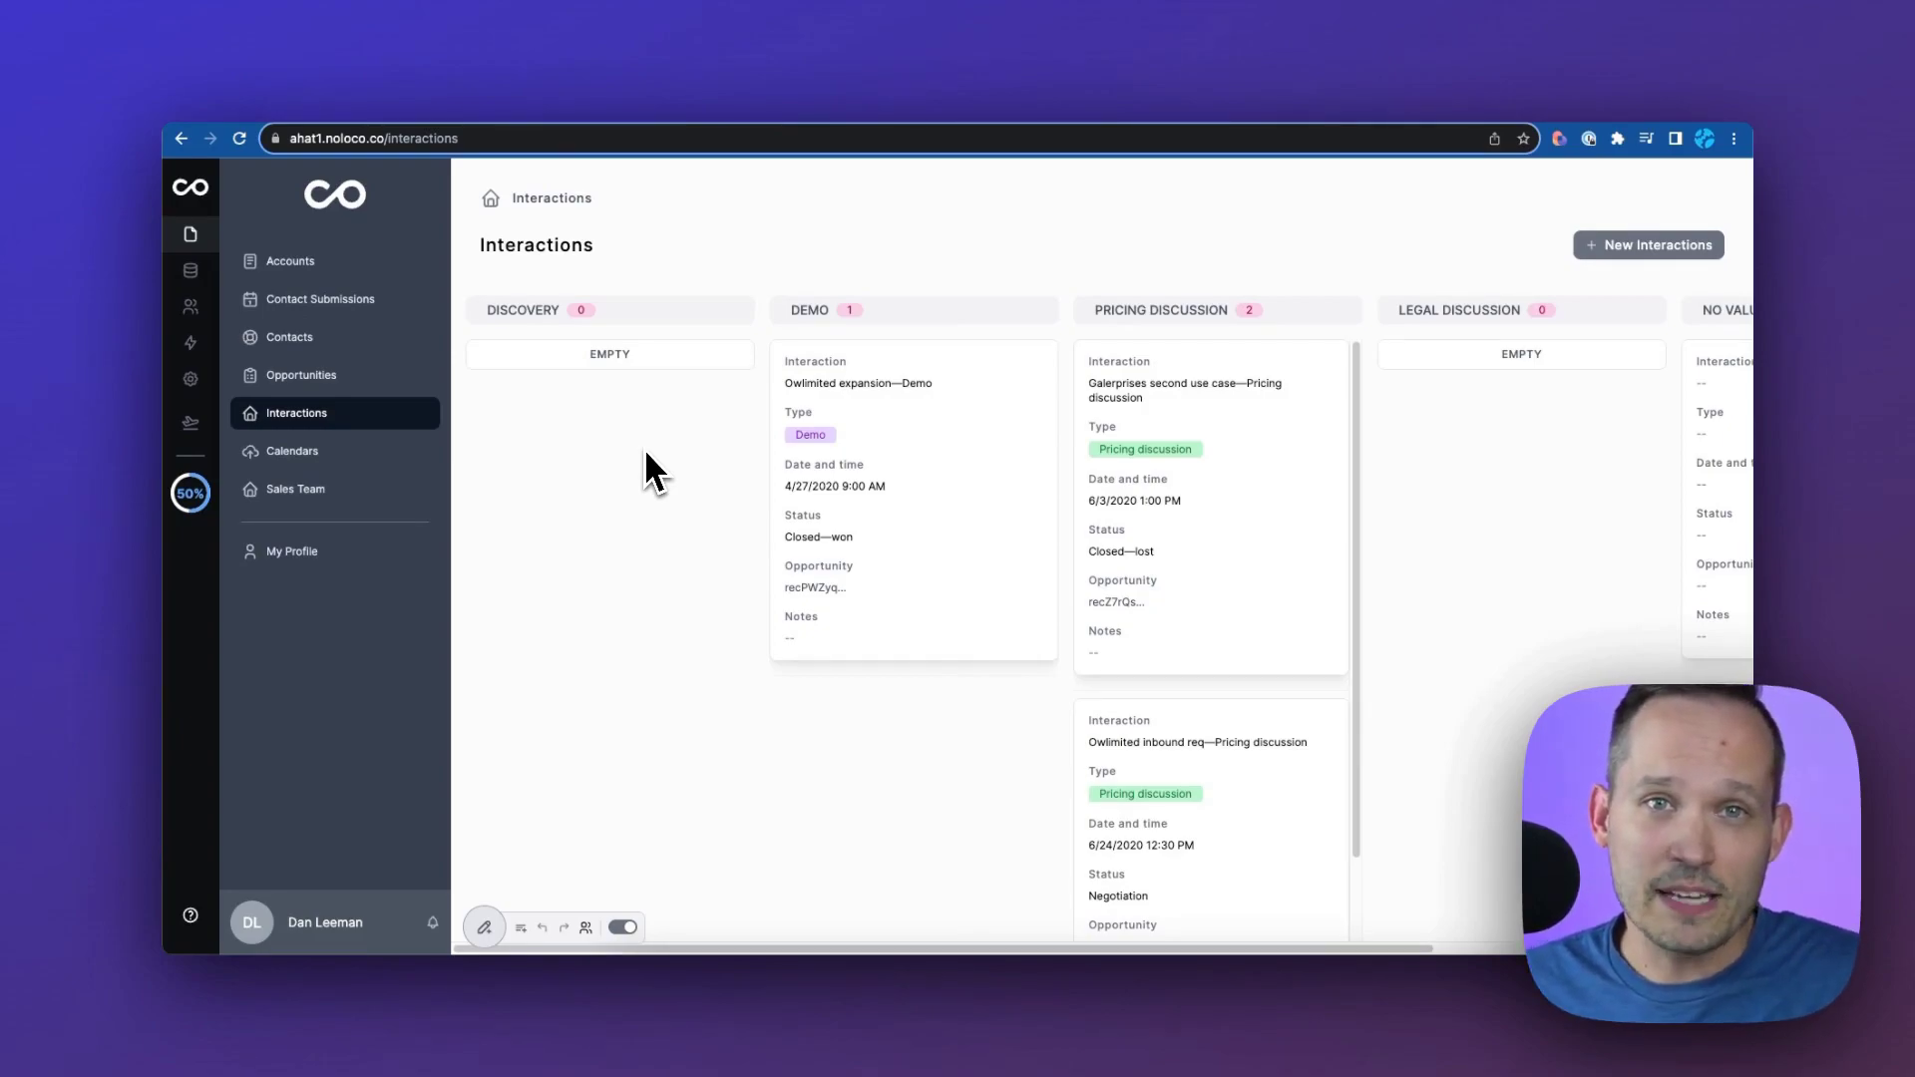
Switch to the app's Accounts page from the sidebar
{"action": "left_click", "coordinate": [294, 274]}
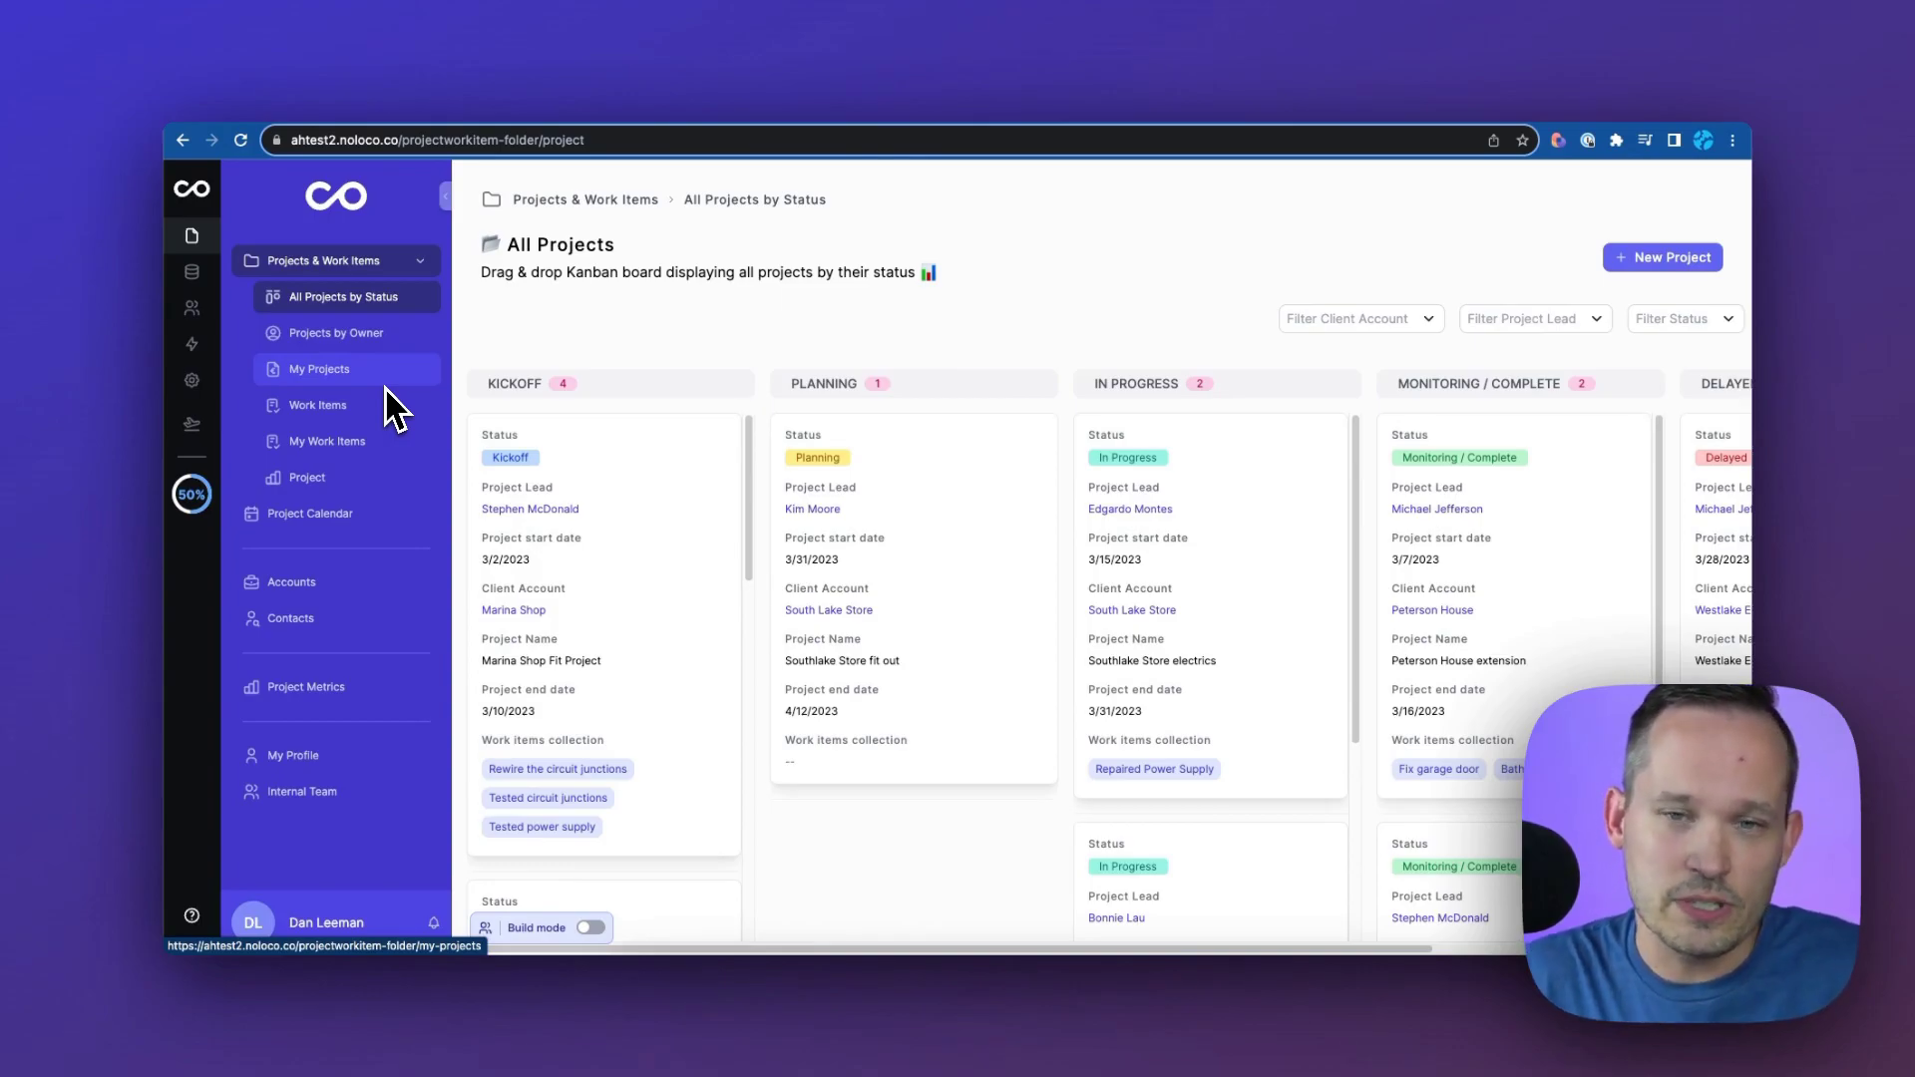
{"action": "left_click", "coordinate": [427, 299]}
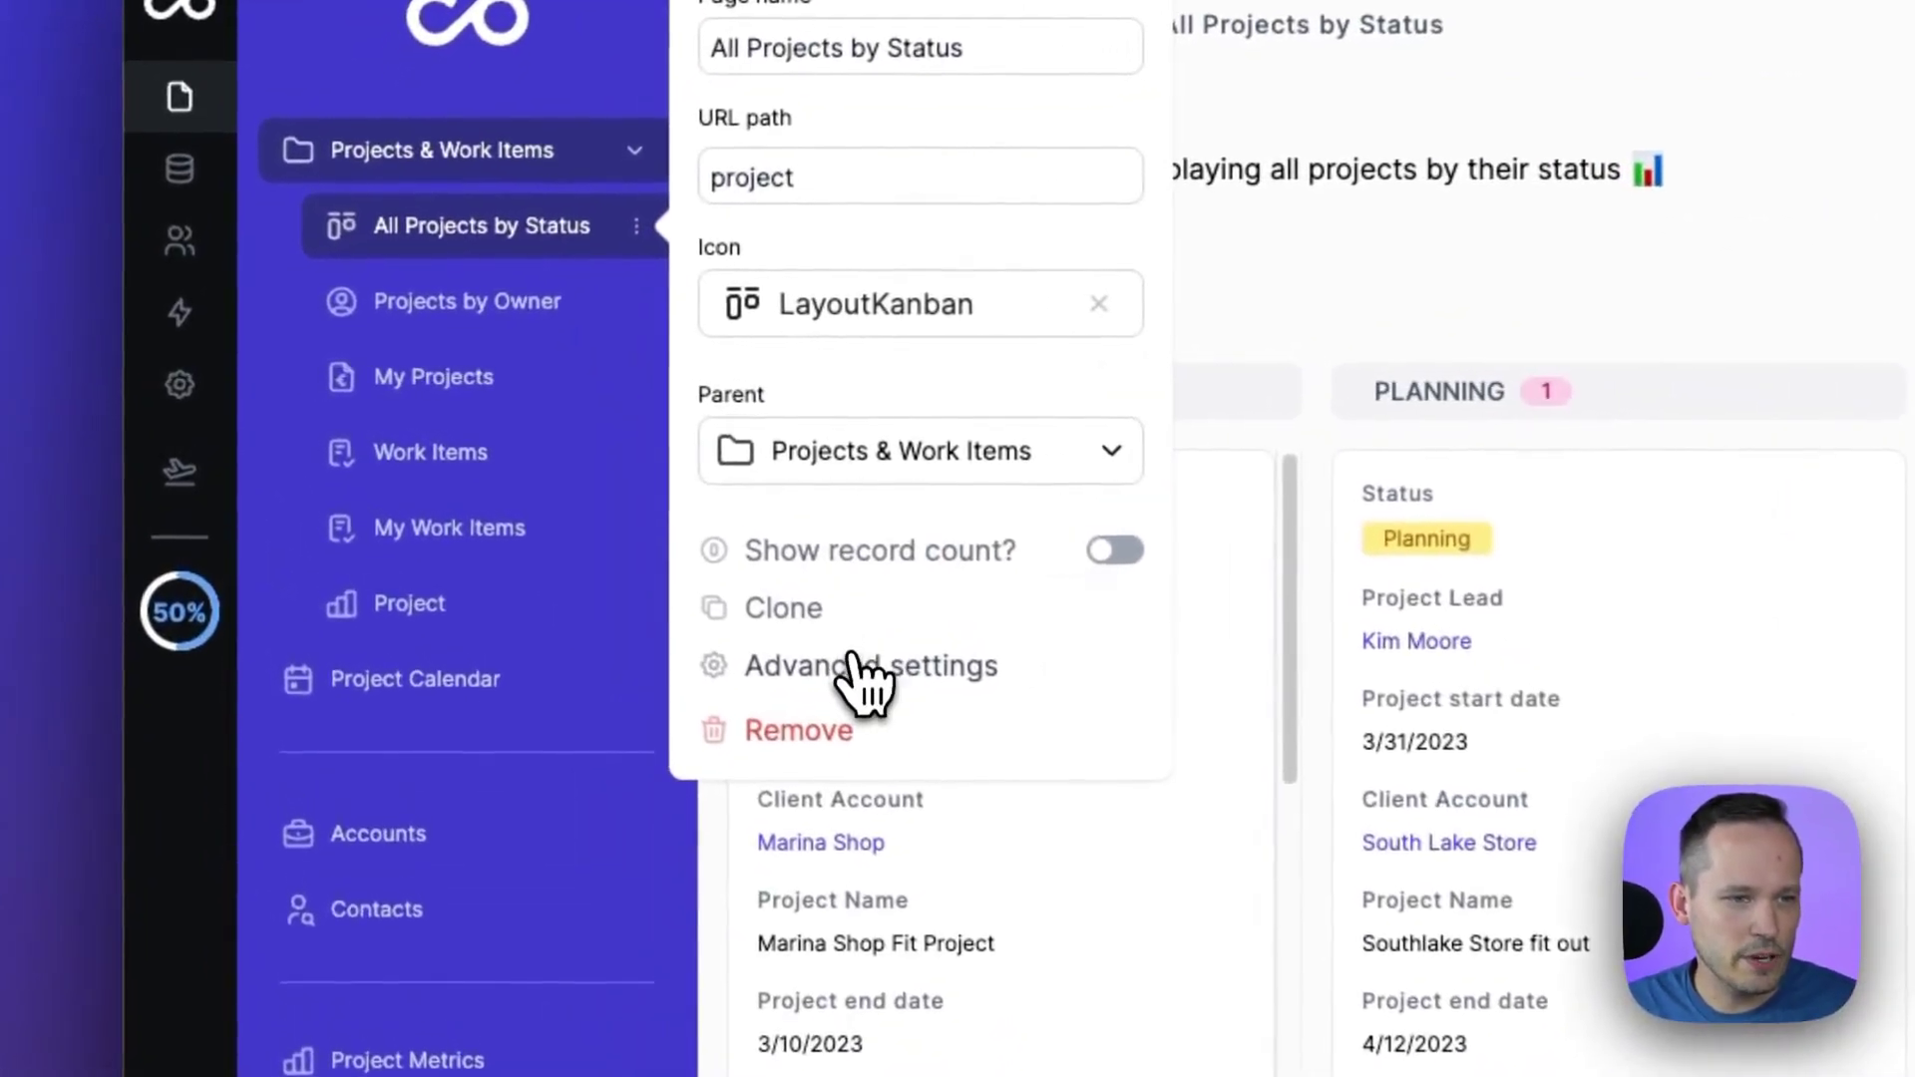
{"action": "left_click", "coordinate": [688, 653]}
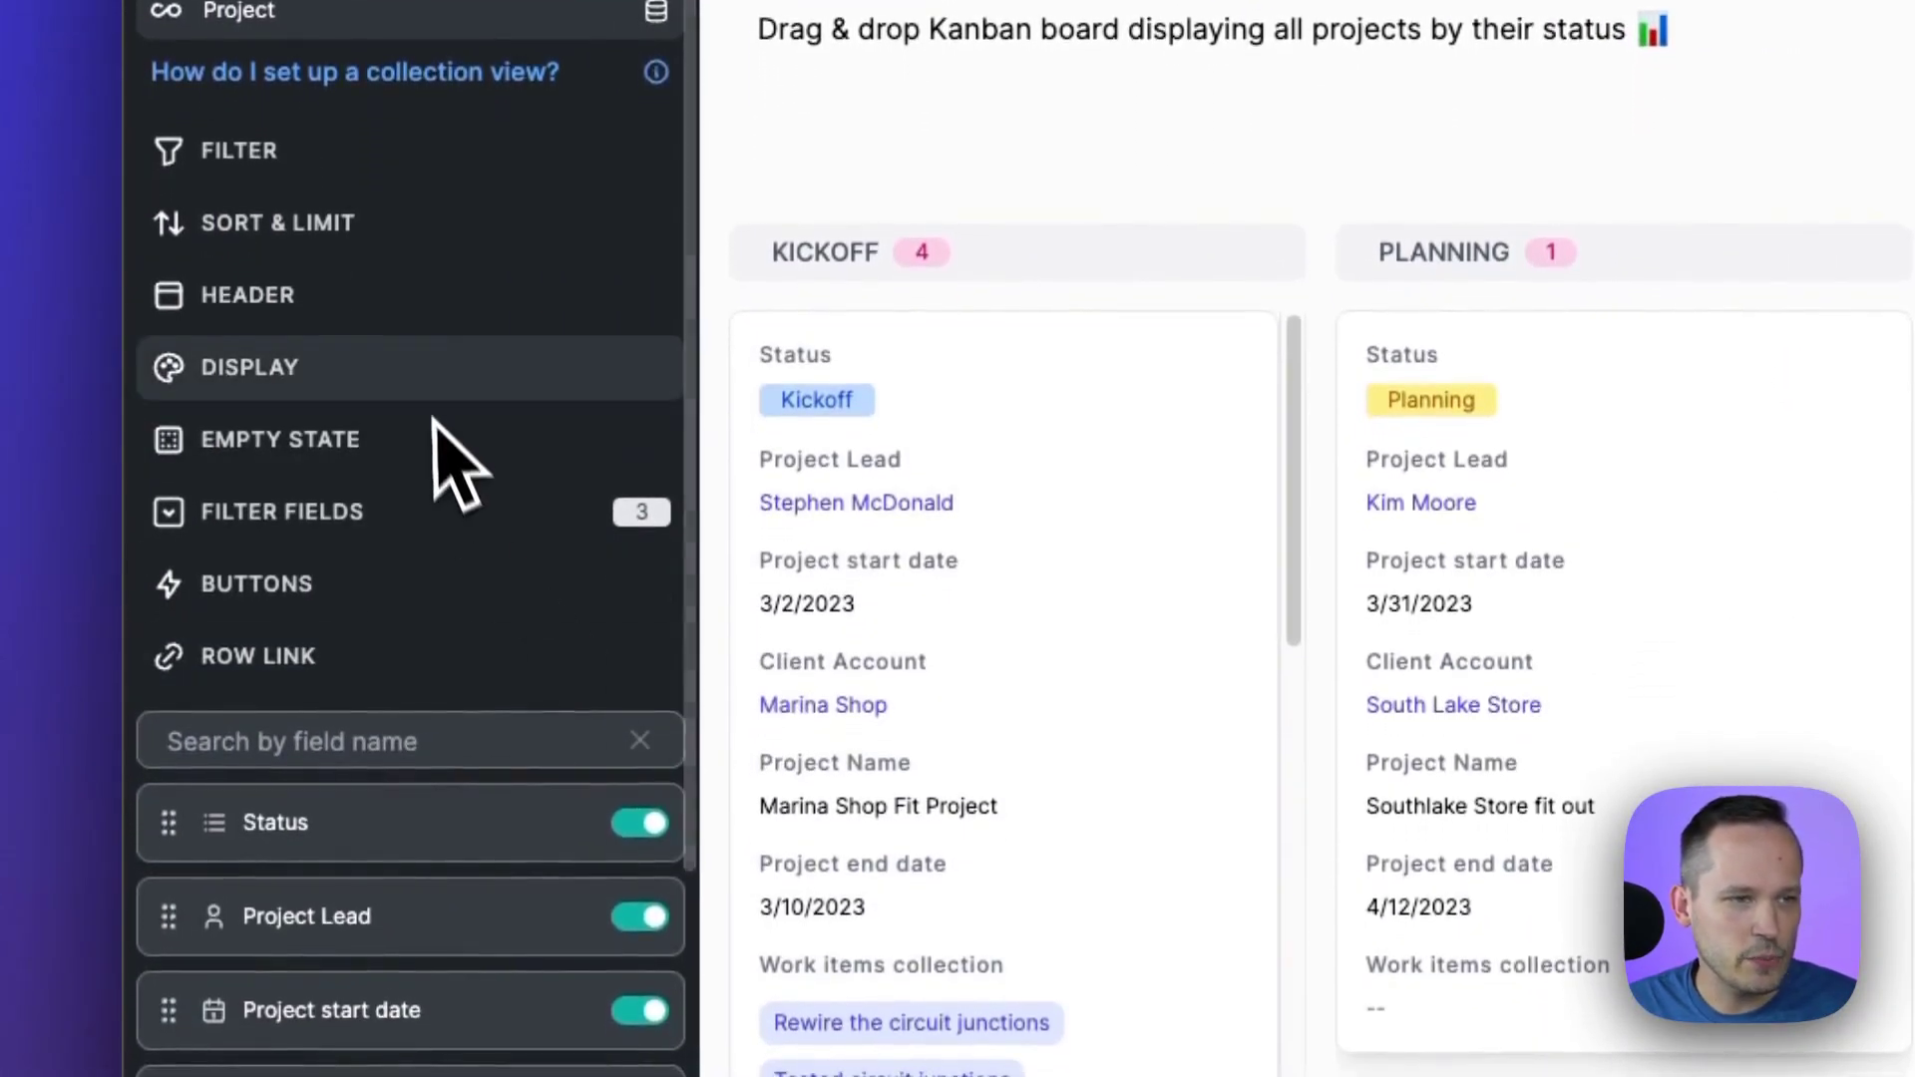
{"action": "left_click", "coordinate": [309, 371]}
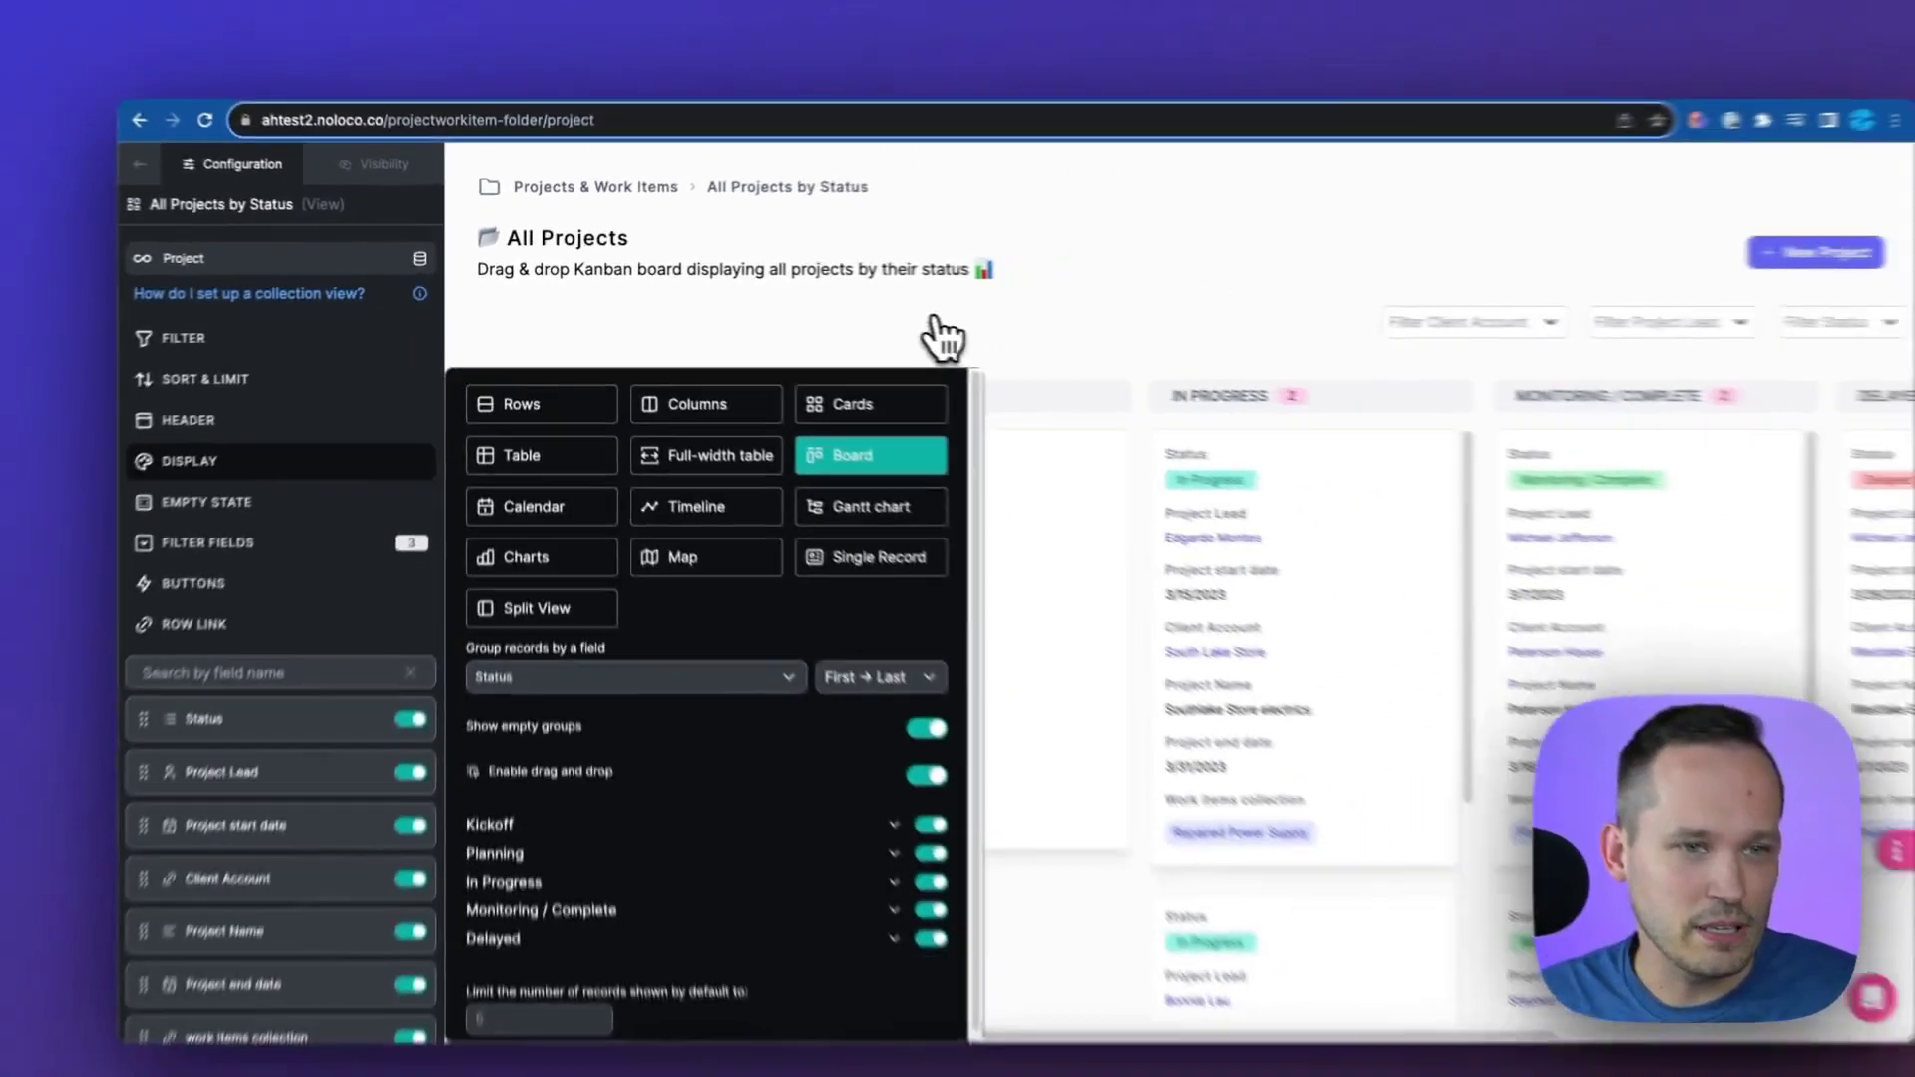
{"action": "left_click", "coordinate": [561, 369]}
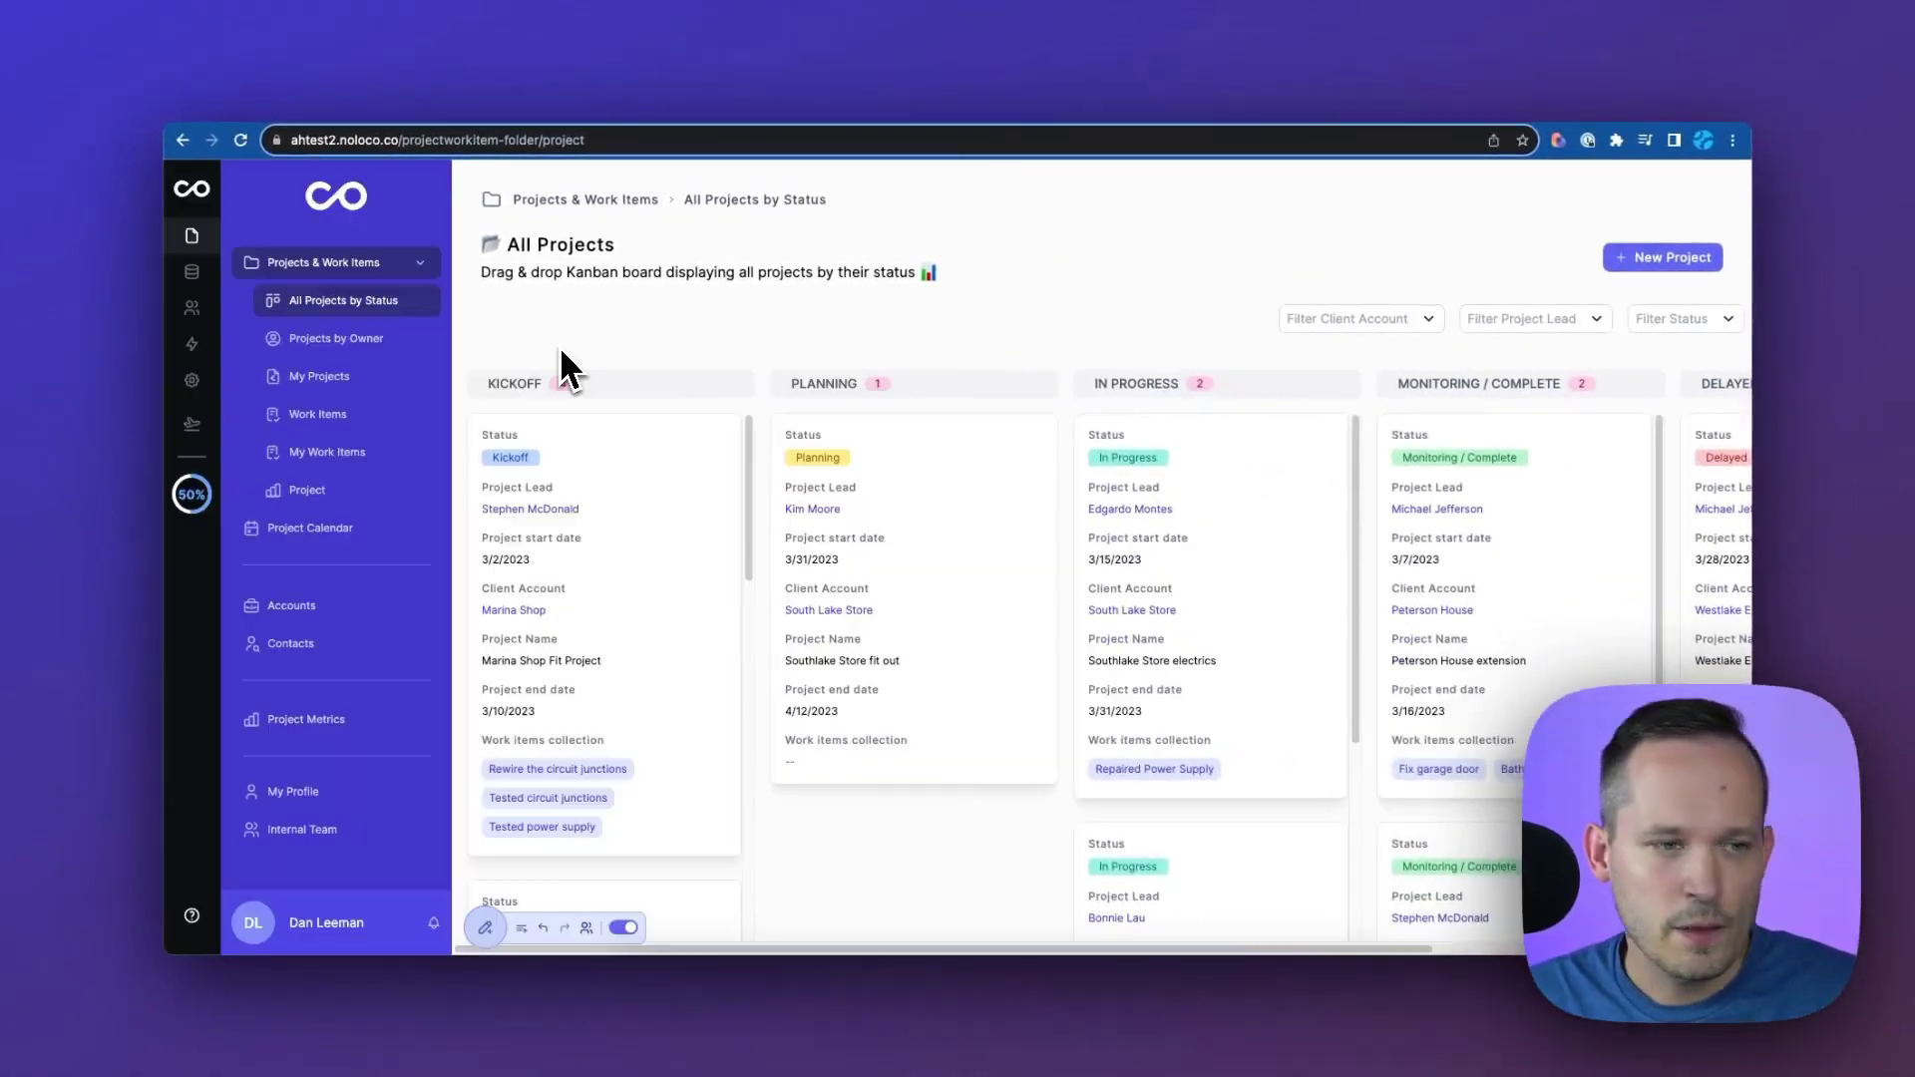
{"action": "left_click", "coordinate": [309, 719]}
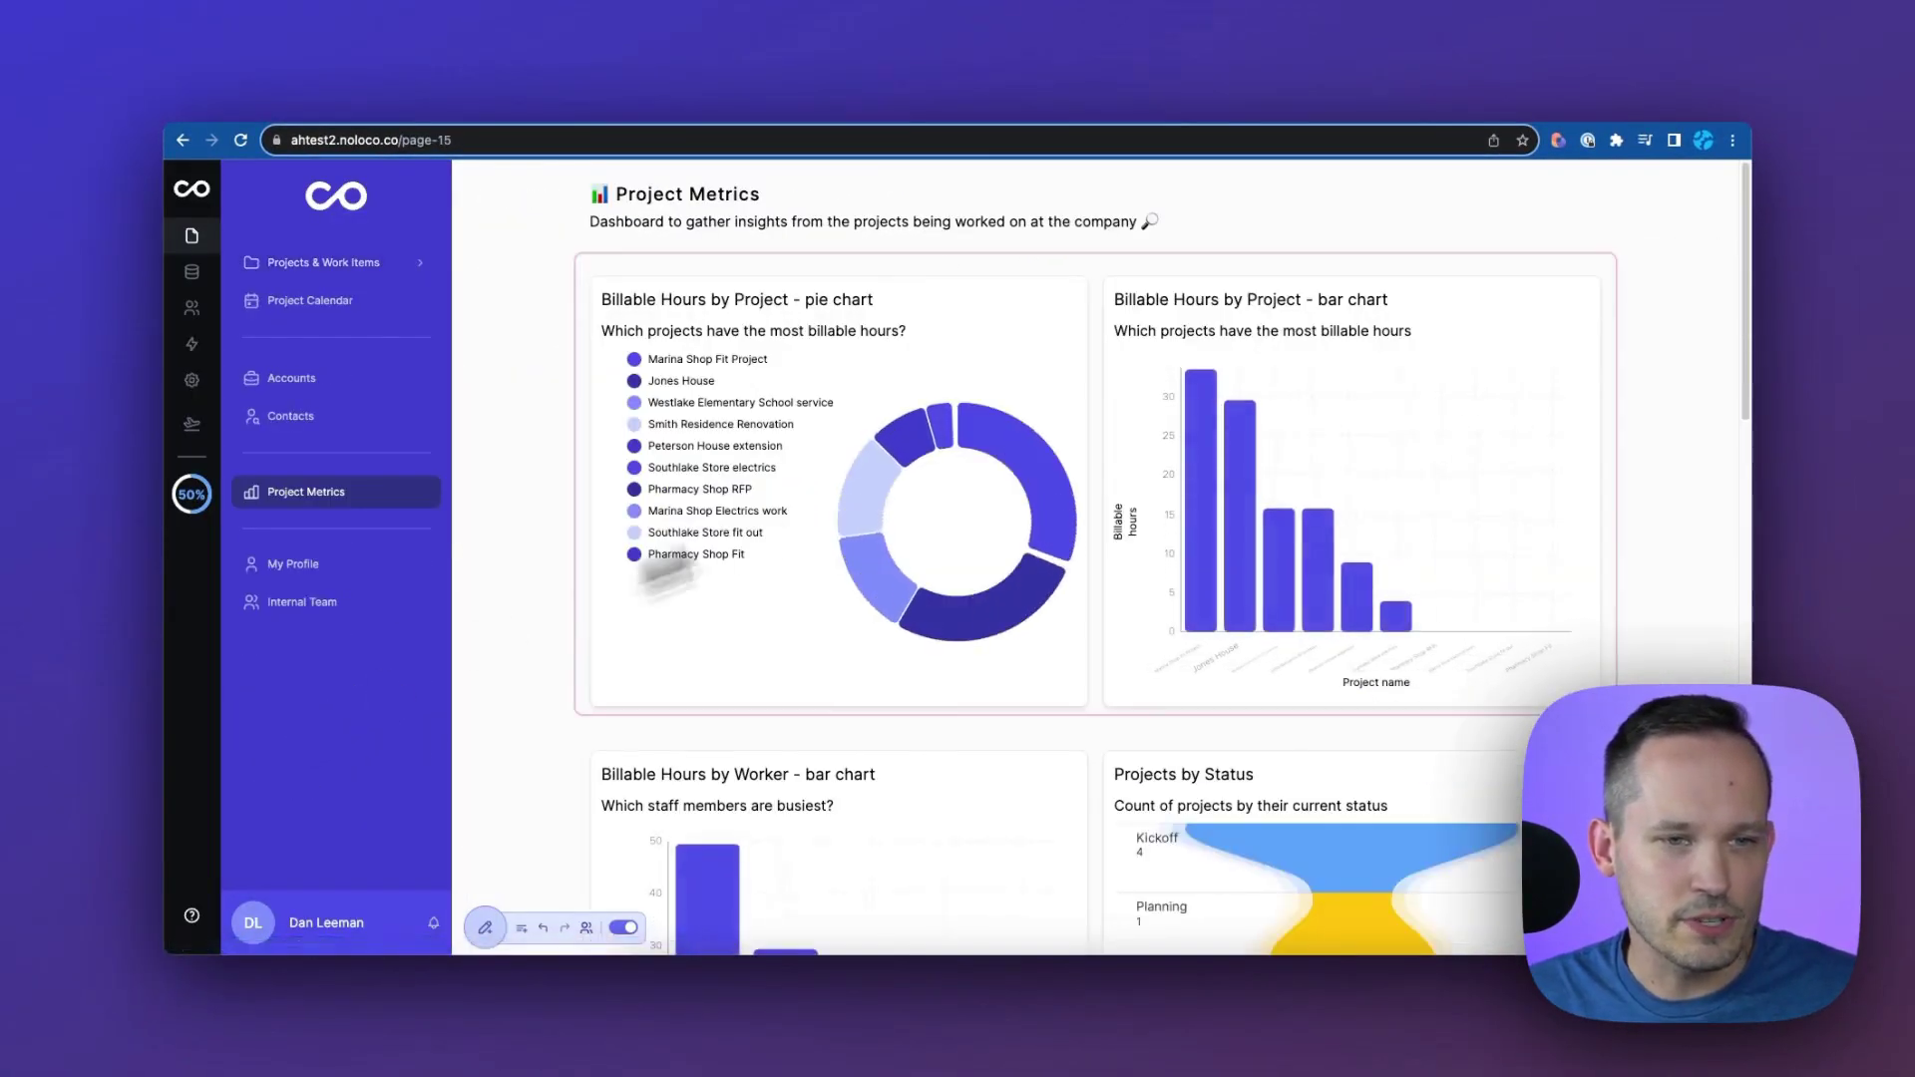
{"action": "scroll", "coordinate": [1090, 493], "scroll_direction": "down", "scroll_amount": 6}
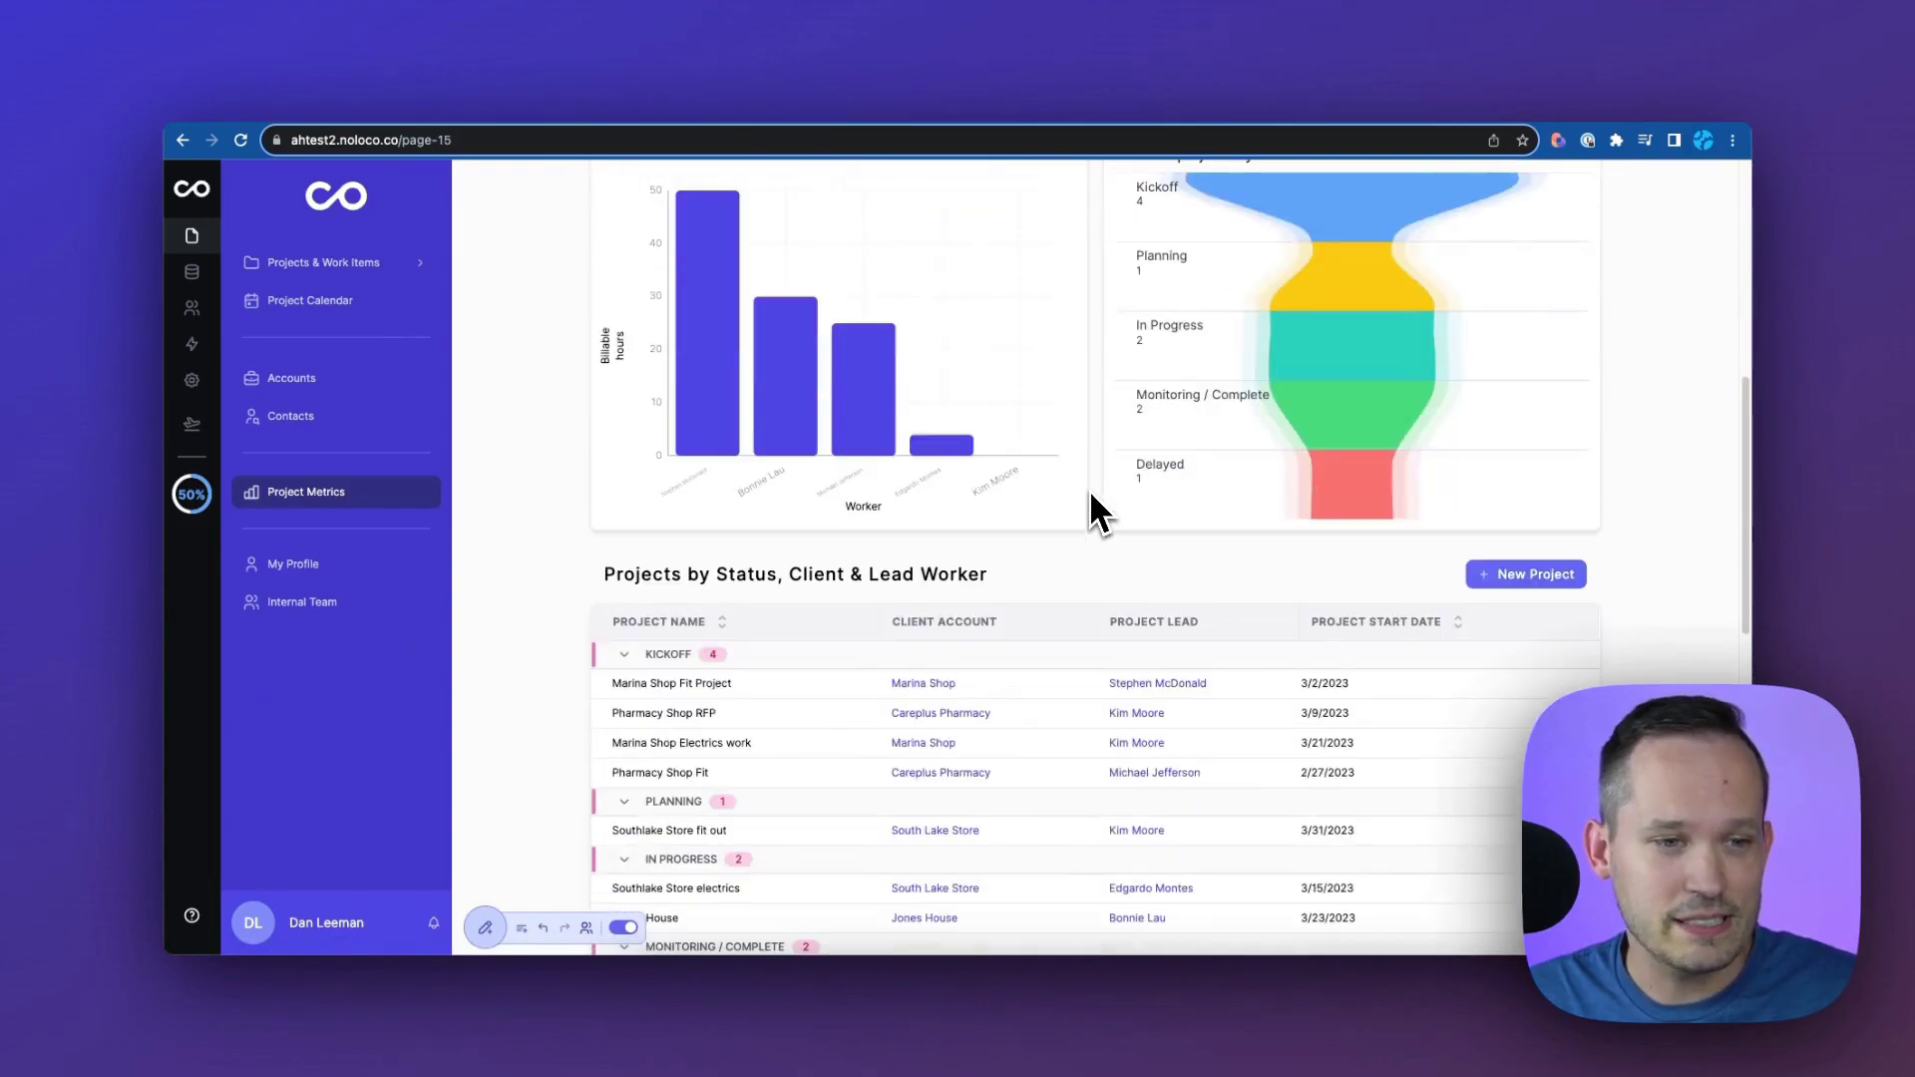
{"action": "scroll", "coordinate": [1092, 496], "scroll_direction": "down", "scroll_amount": 3}
{"action": "scroll", "coordinate": [1092, 496], "scroll_direction": "up", "scroll_amount": 1}
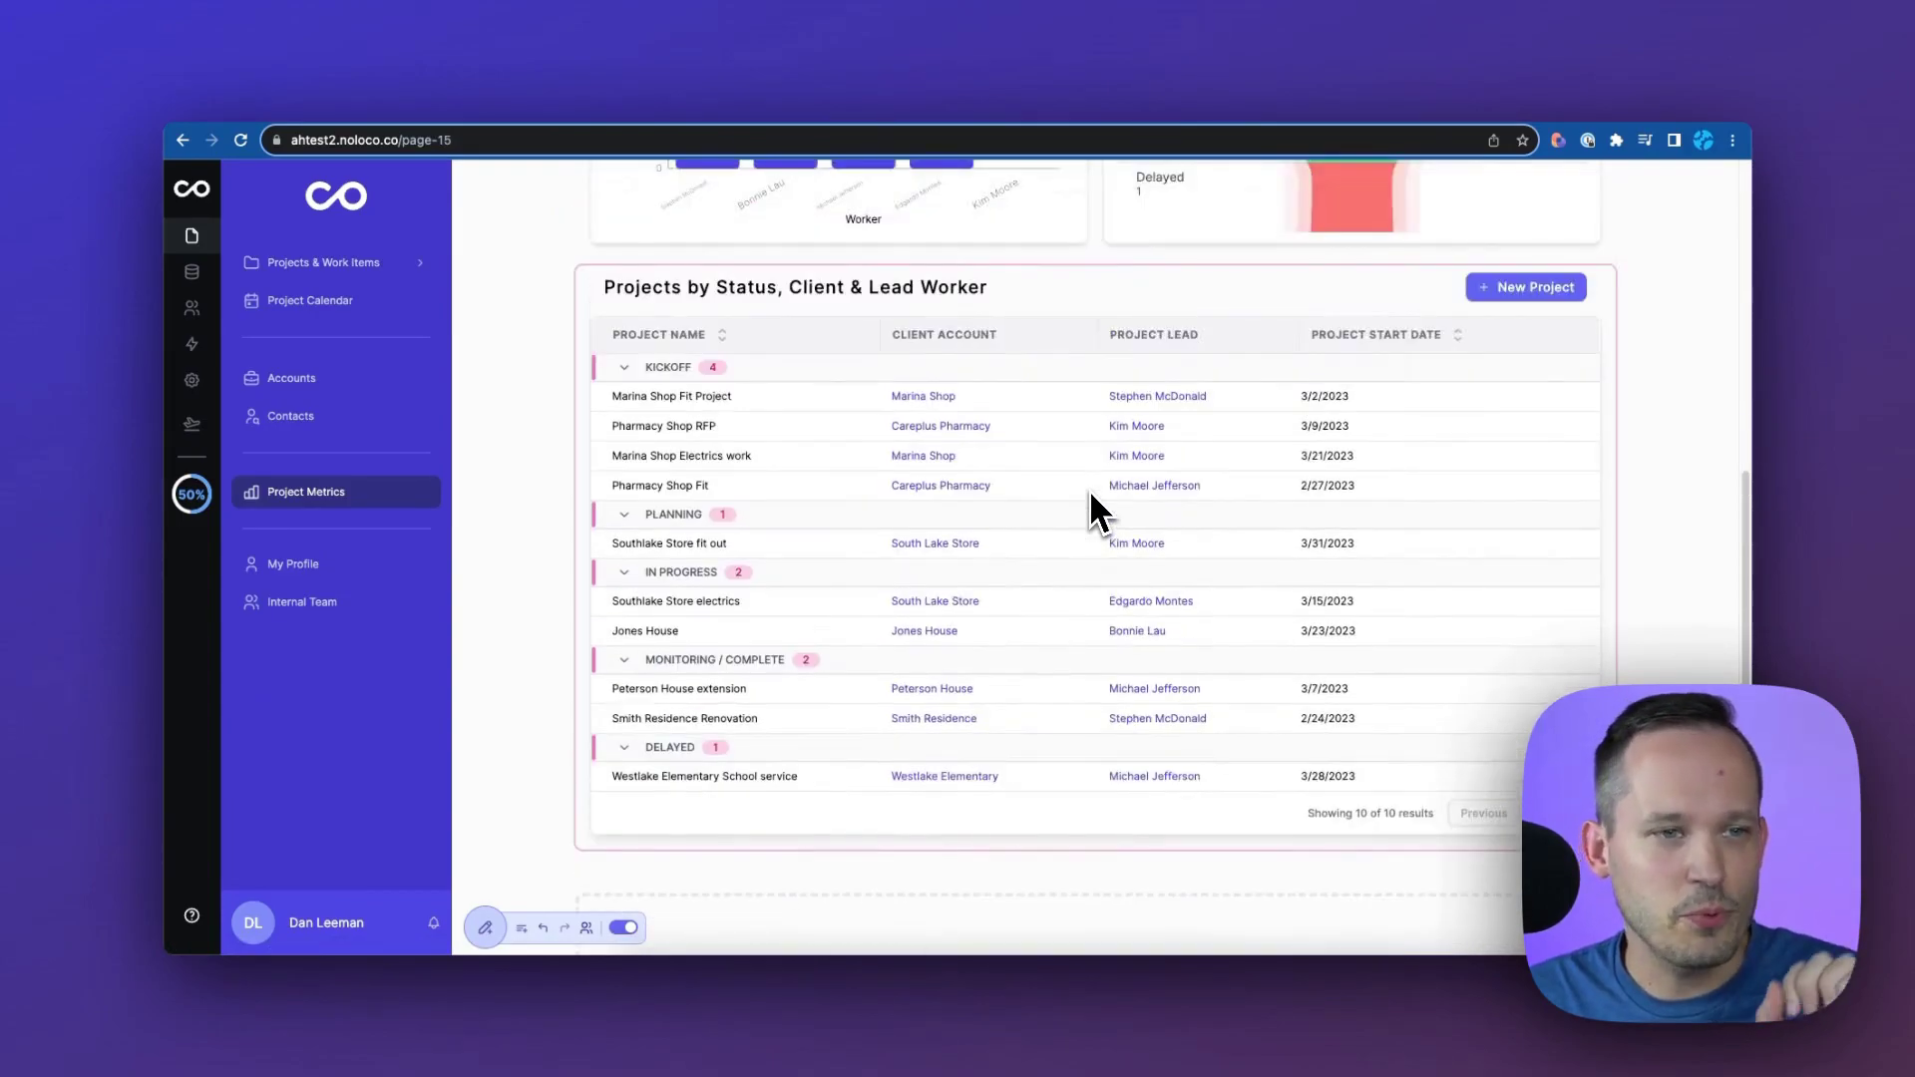
{"action": "scroll", "coordinate": [1091, 495], "scroll_direction": "up", "scroll_amount": 8}
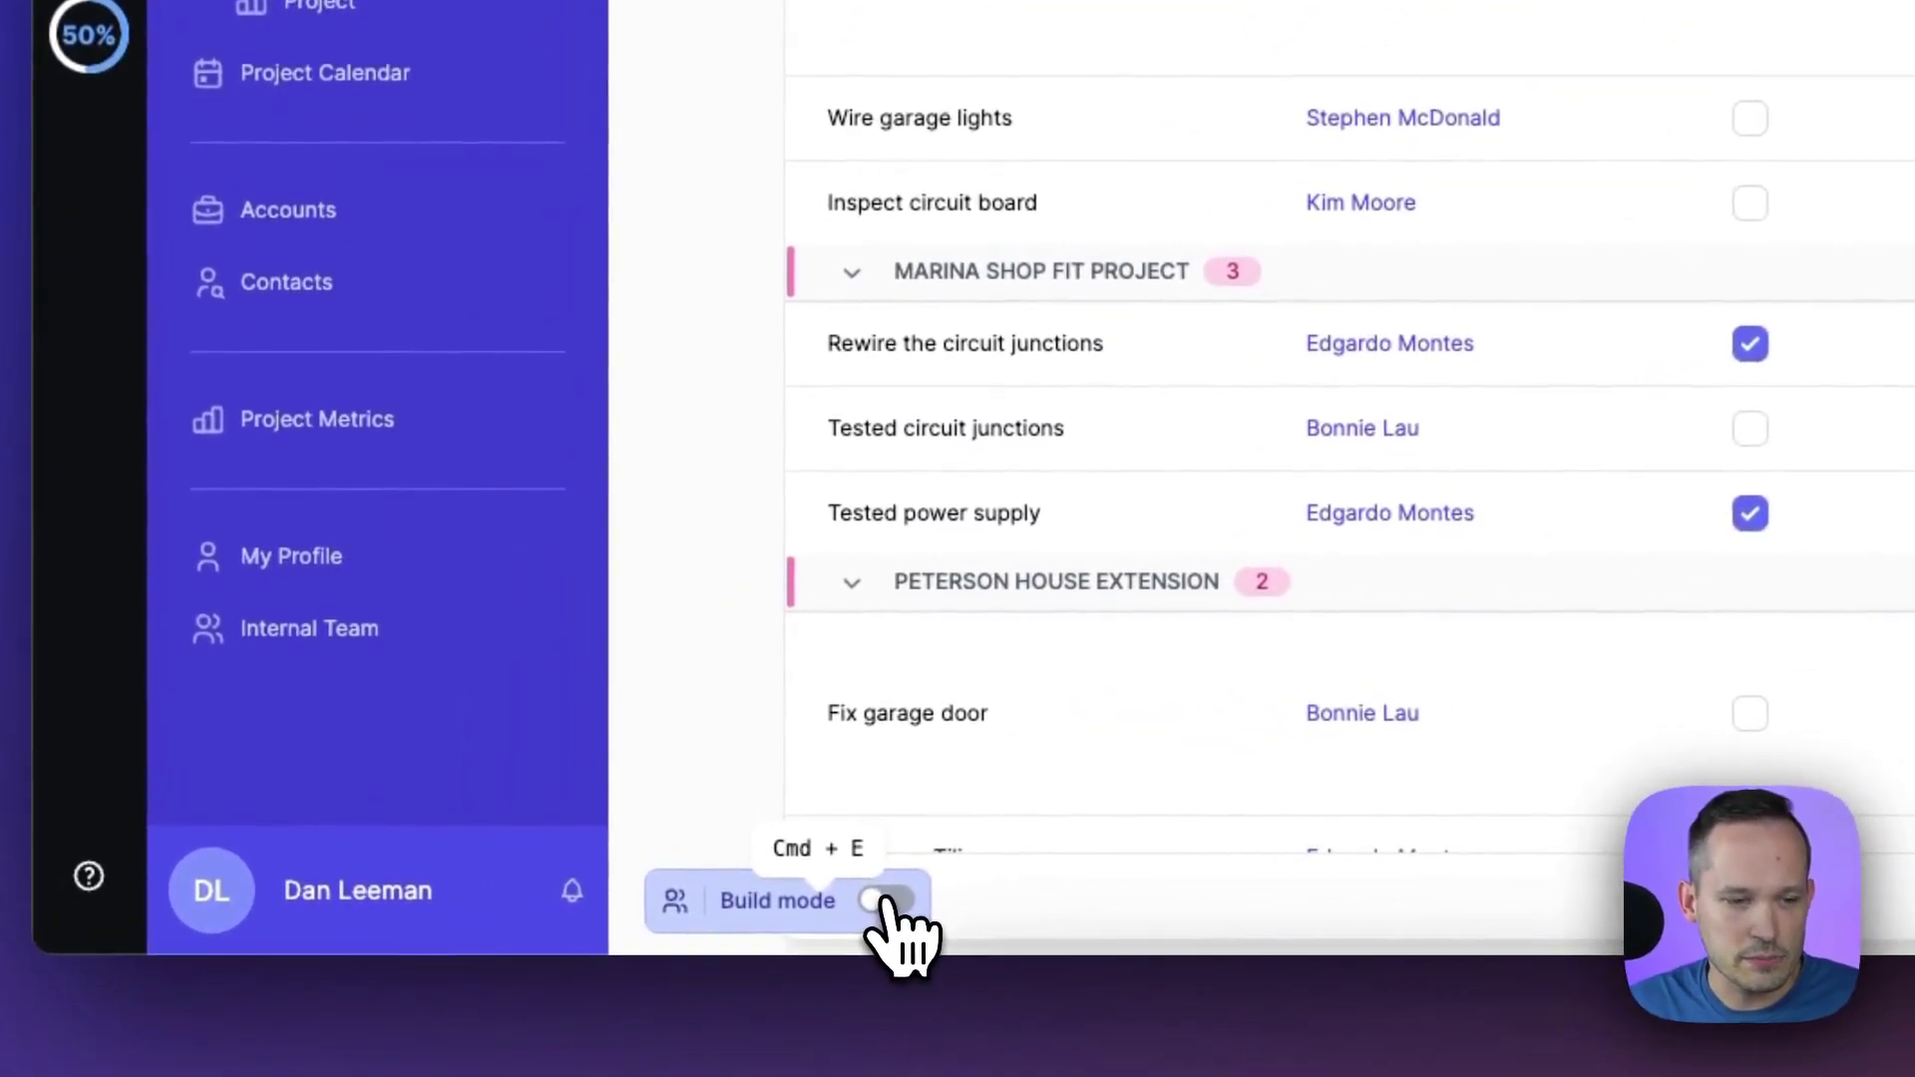
Turn on build mode using the Build mode toggle
{"action": "left_click", "coordinate": [883, 902]}
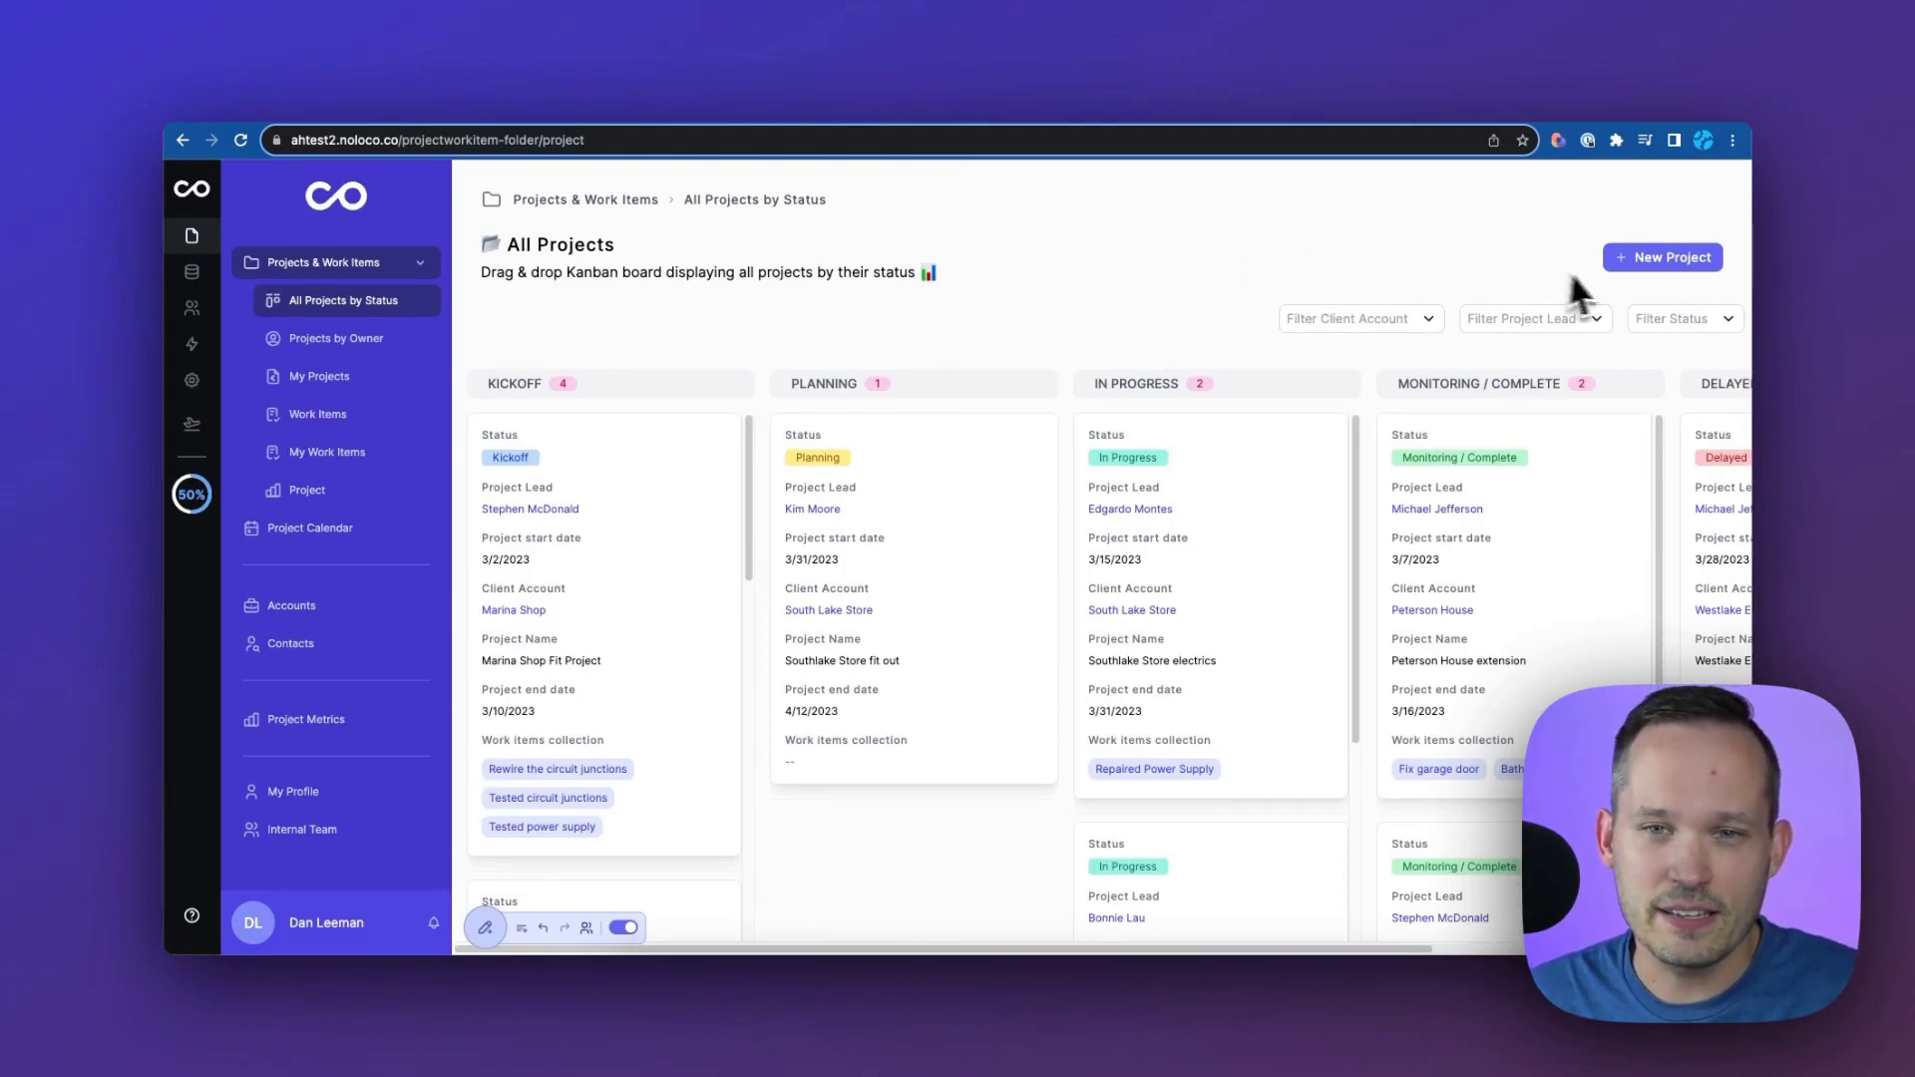
Open the New Project form and preview the Client Account and Primary Contact options
{"action": "left_click", "coordinate": [1634, 266]}
{"action": "left_click", "coordinate": [1634, 262]}
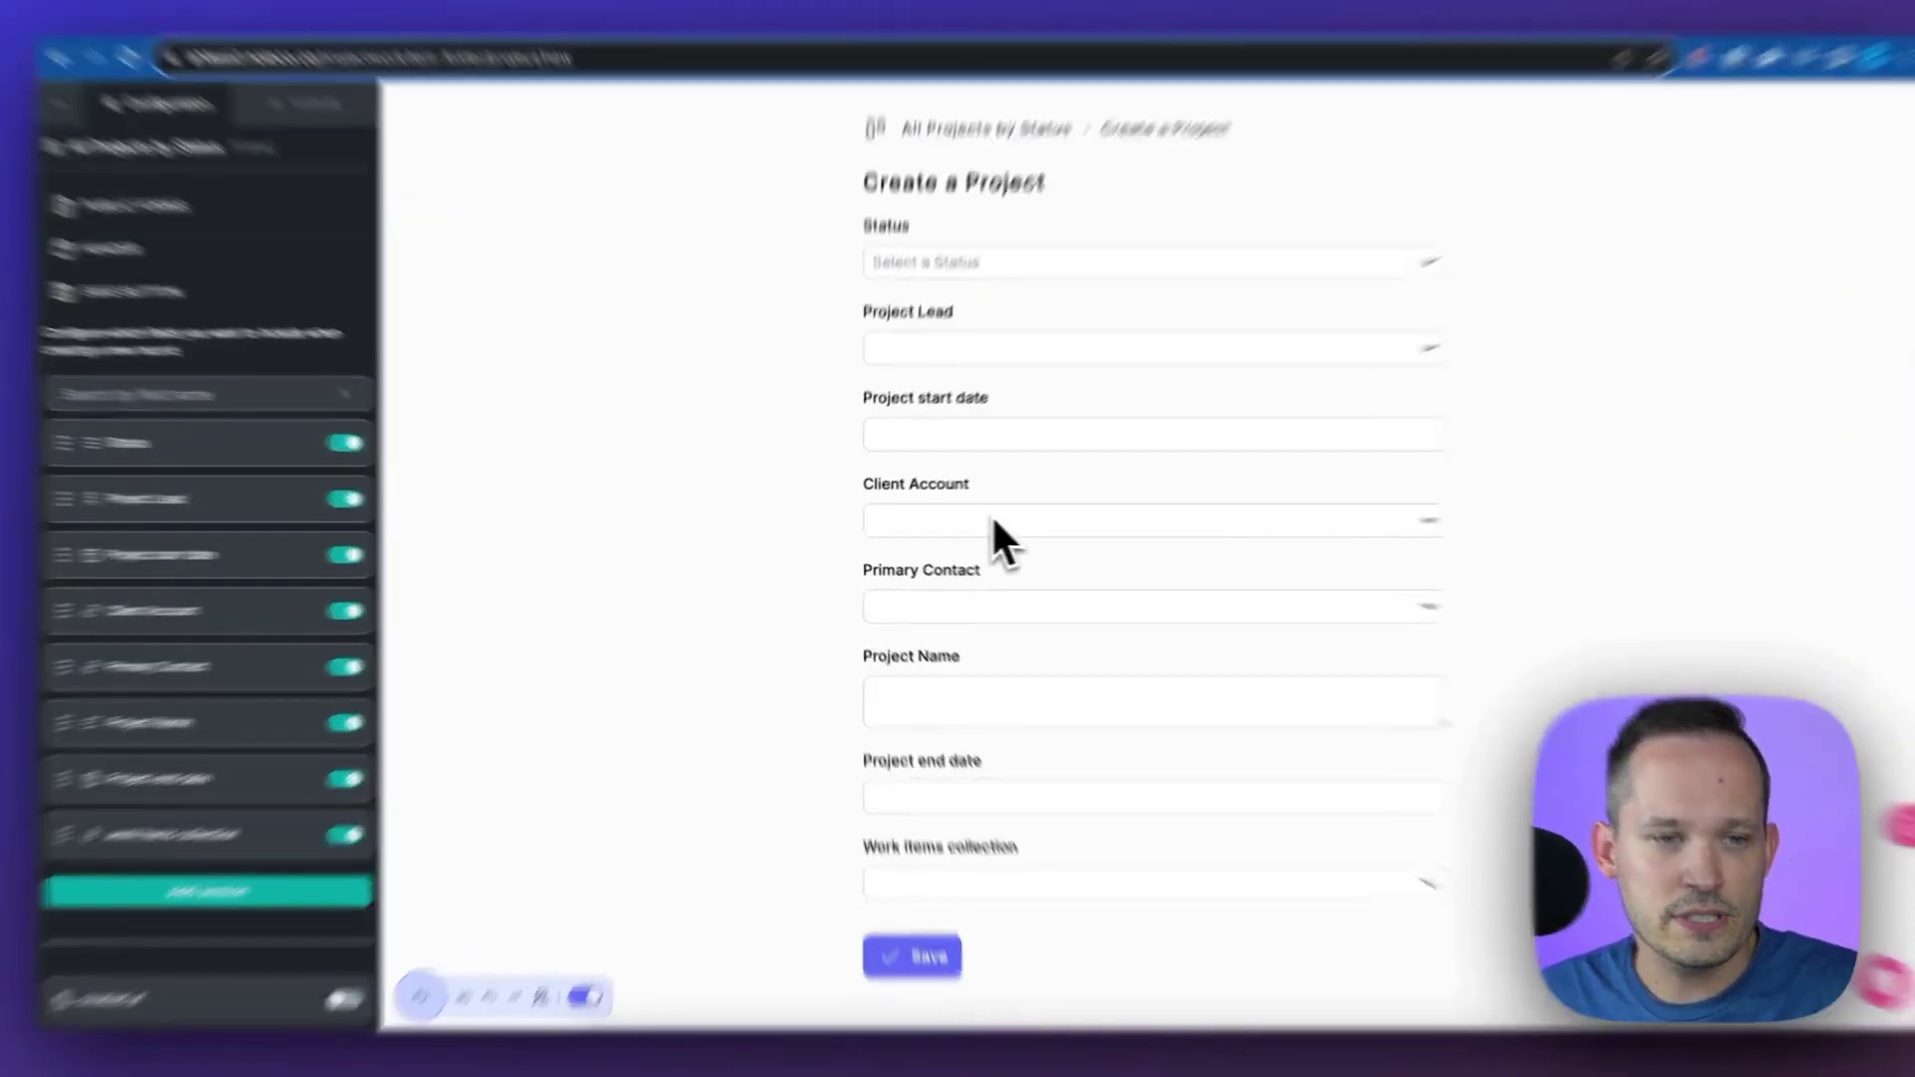
{"action": "left_click", "coordinate": [966, 525]}
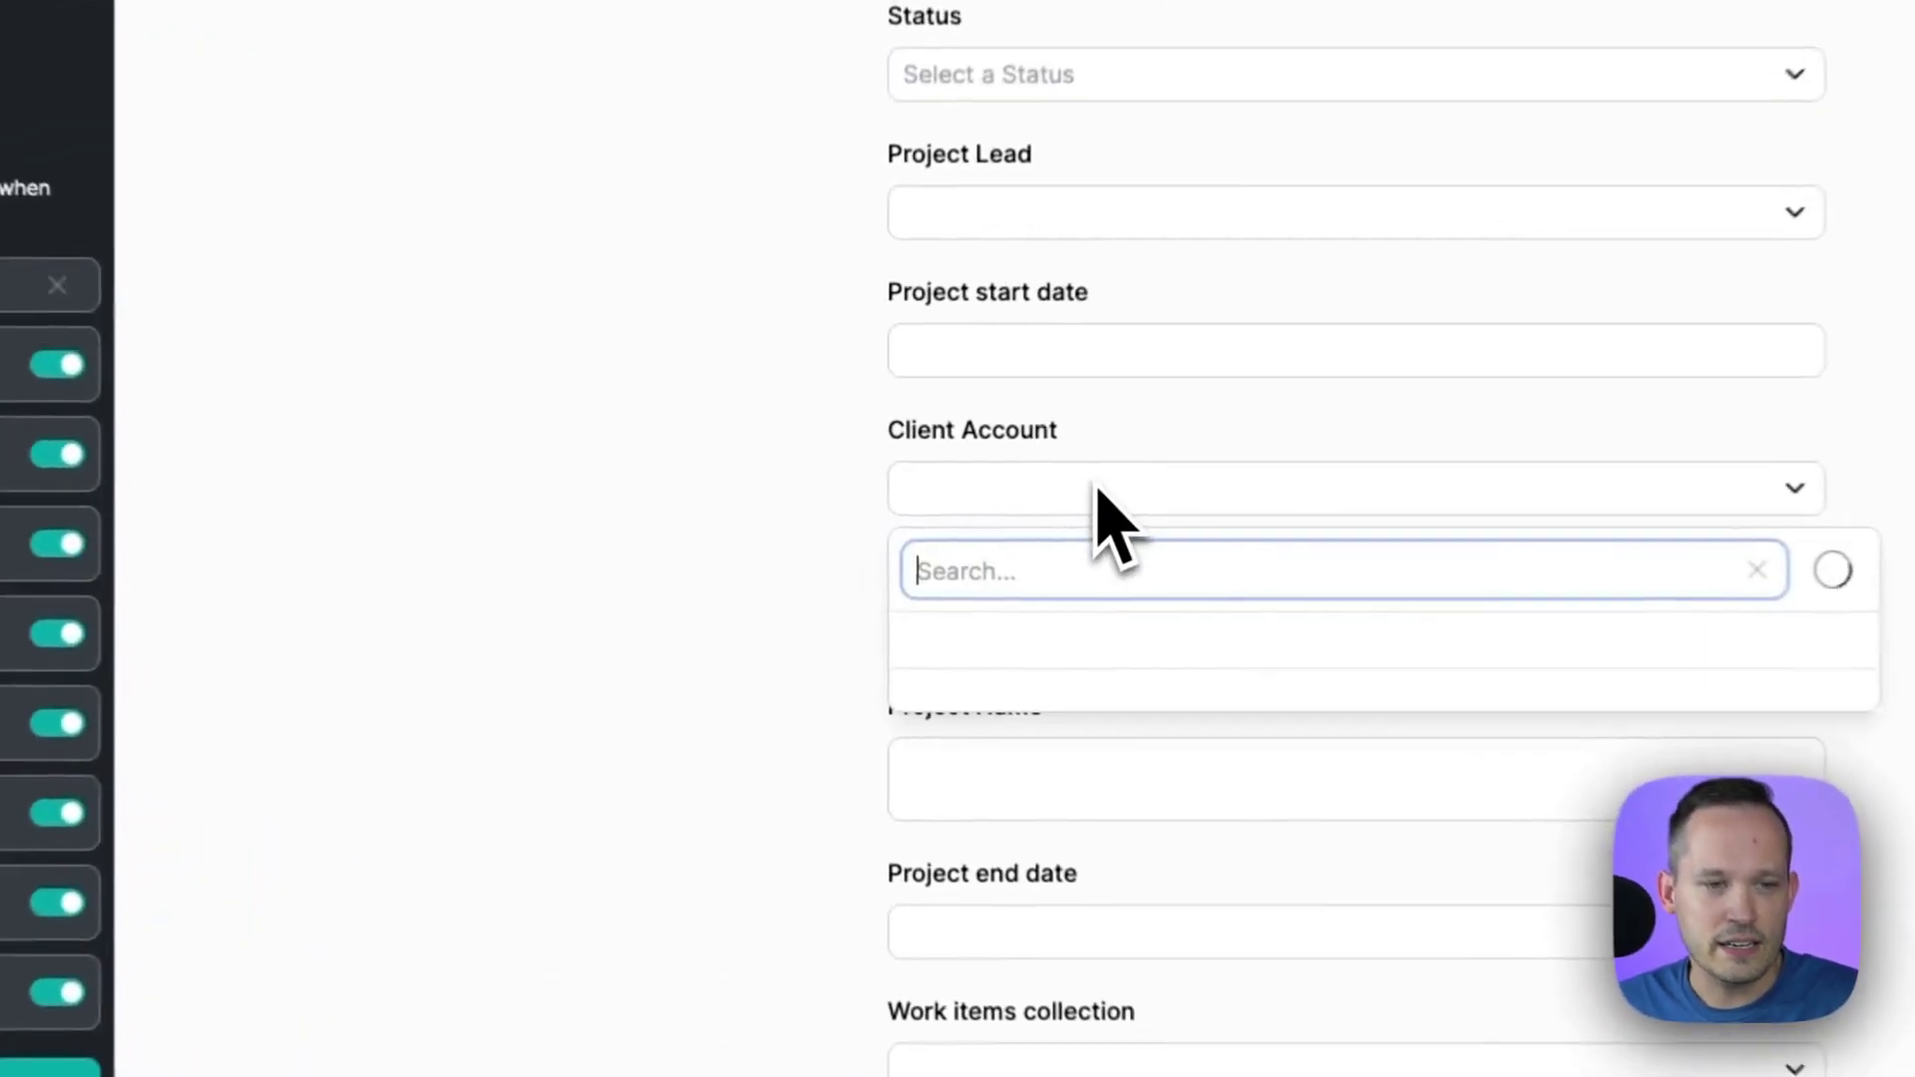
{"action": "left_click", "coordinate": [969, 493]}
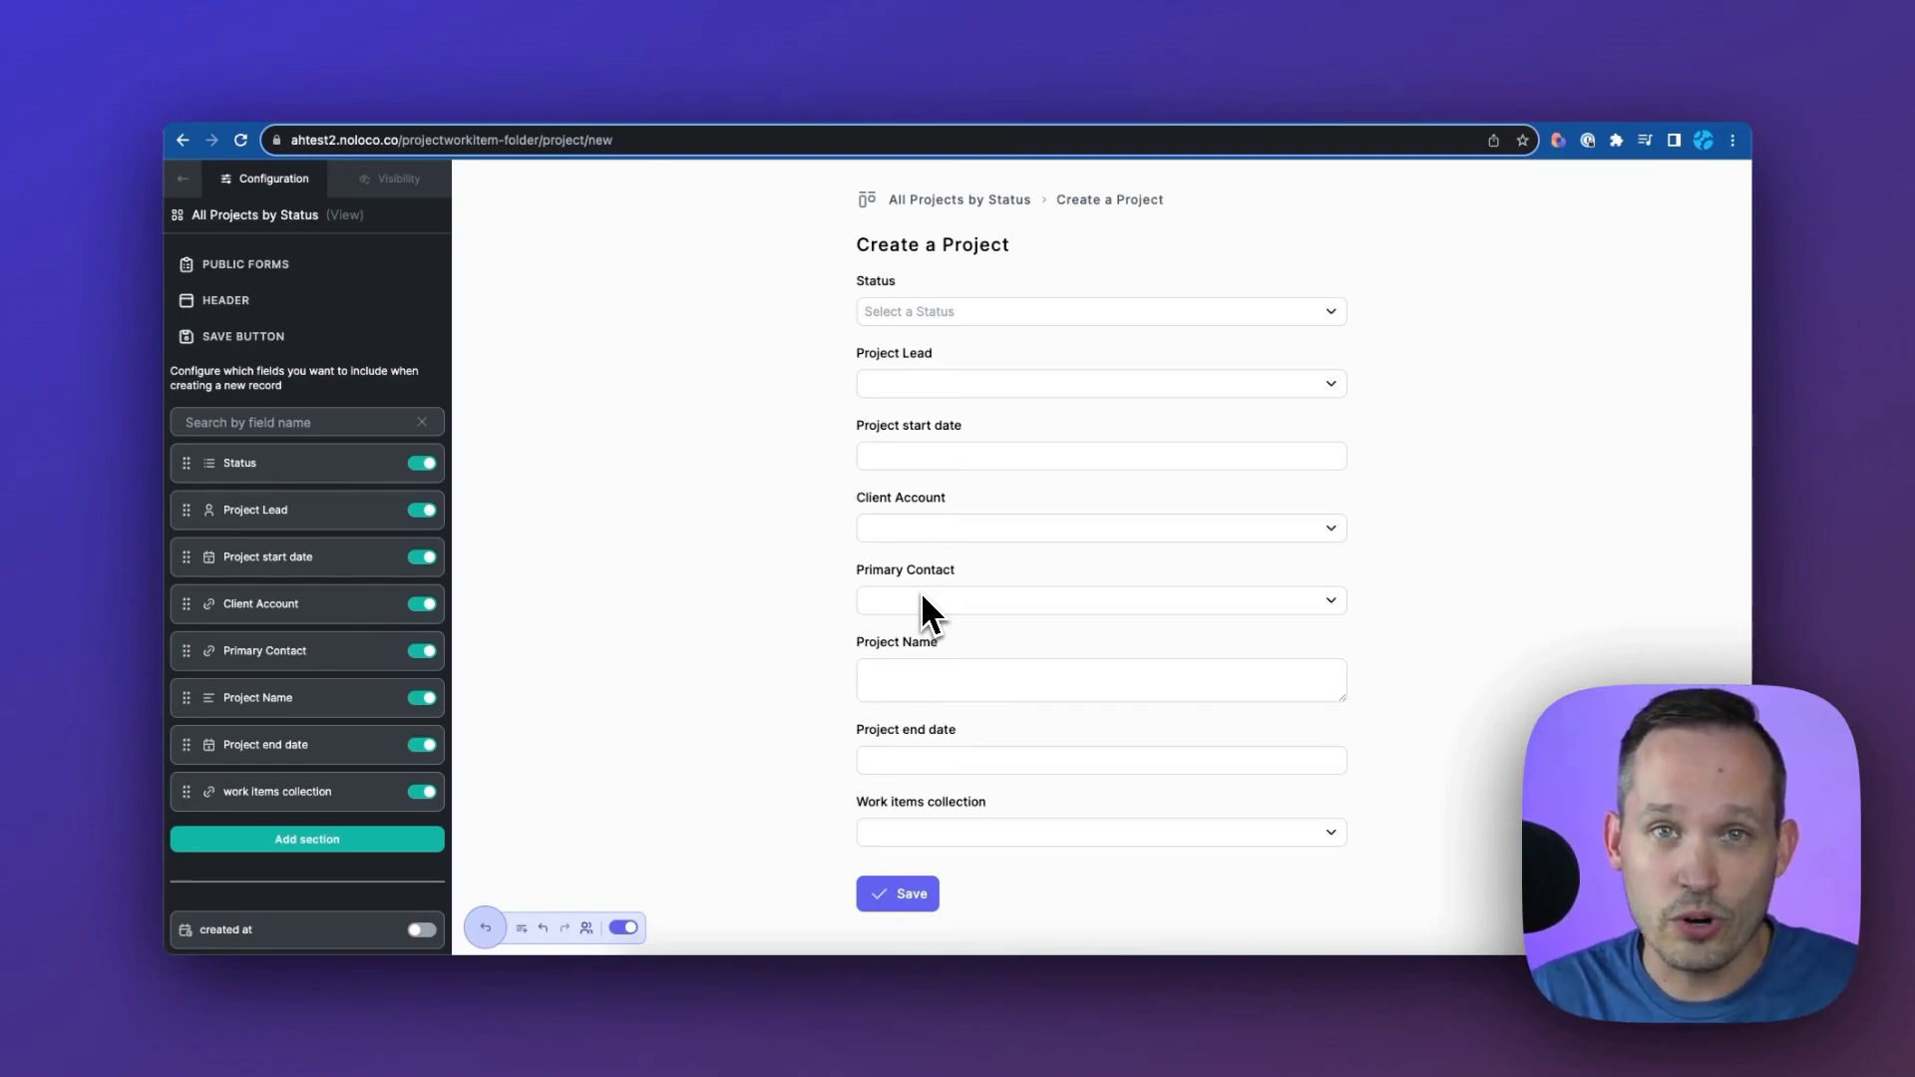
{"action": "left_click", "coordinate": [992, 597]}
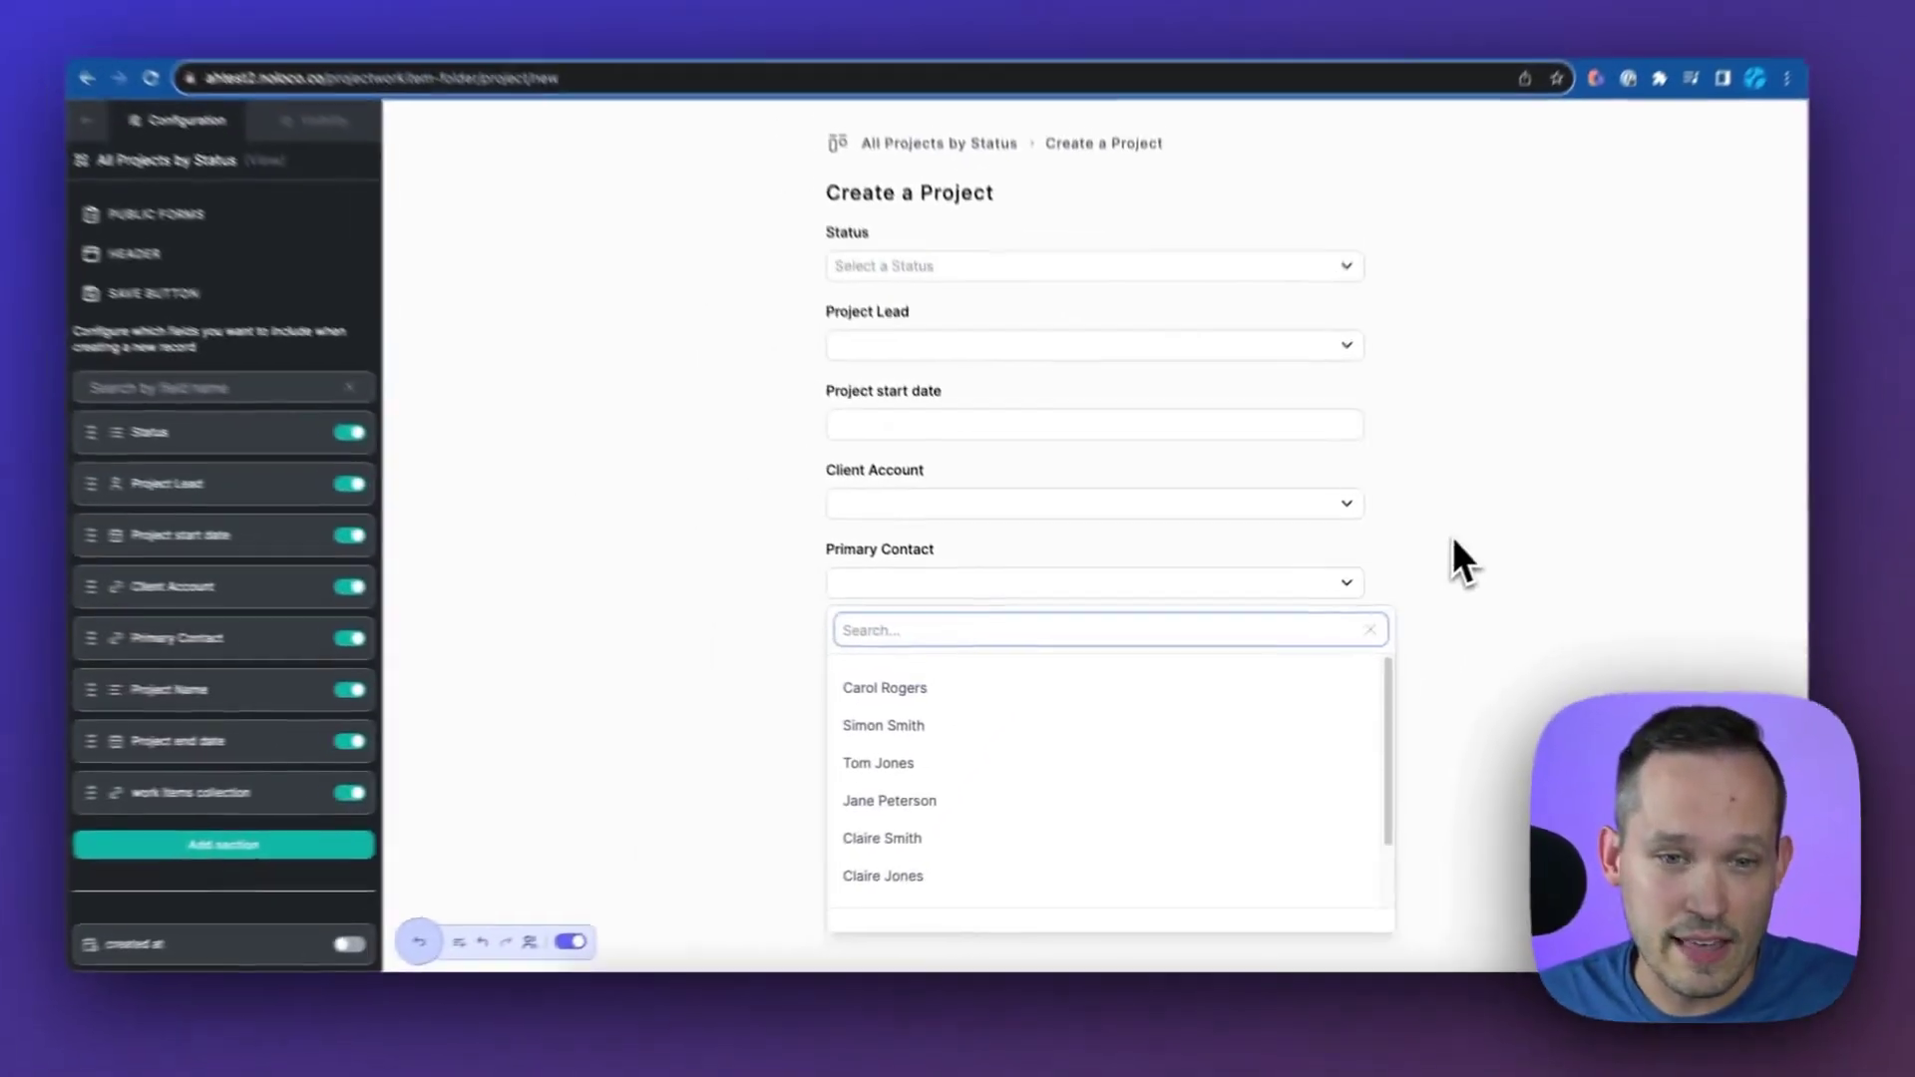
{"action": "left_click", "coordinate": [1636, 417]}
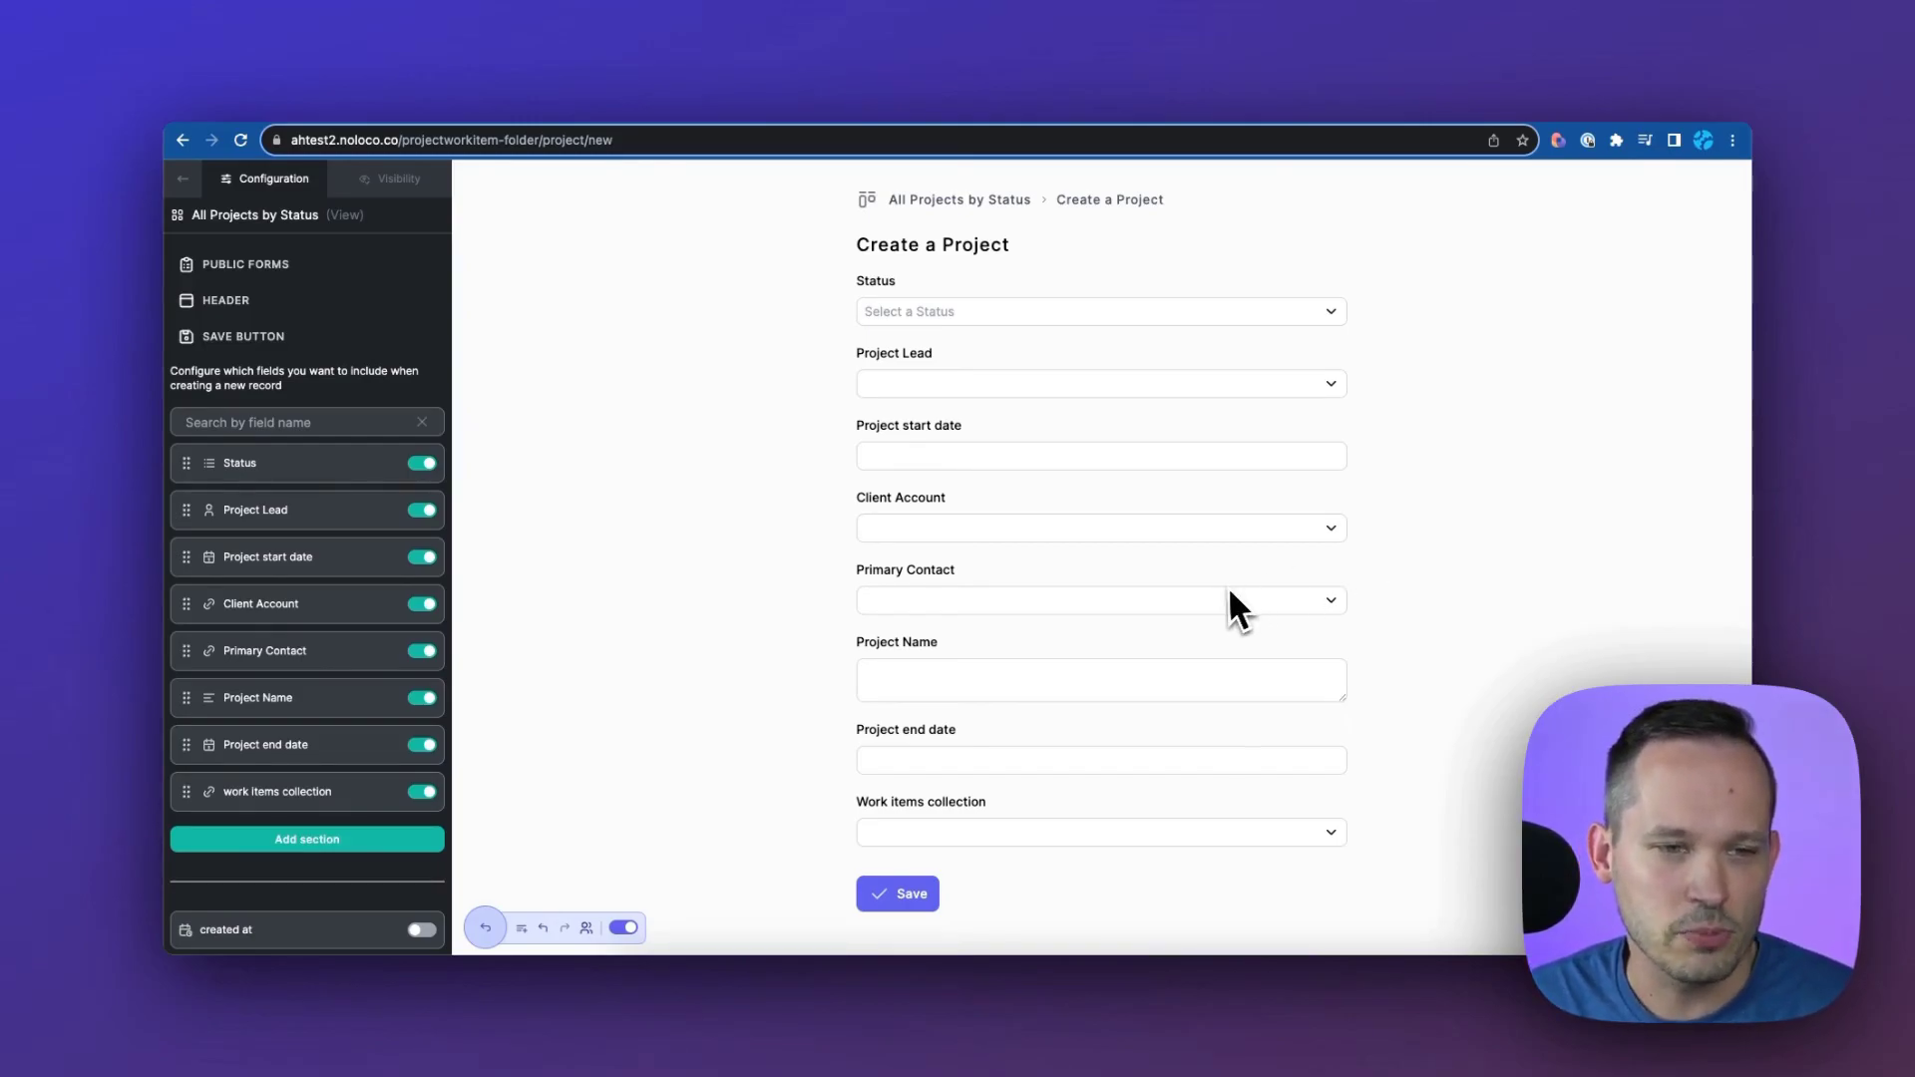
Filter Primary Contact to contacts whose Account equals the form's Client Account uuid
{"action": "left_click", "coordinate": [1182, 598]}
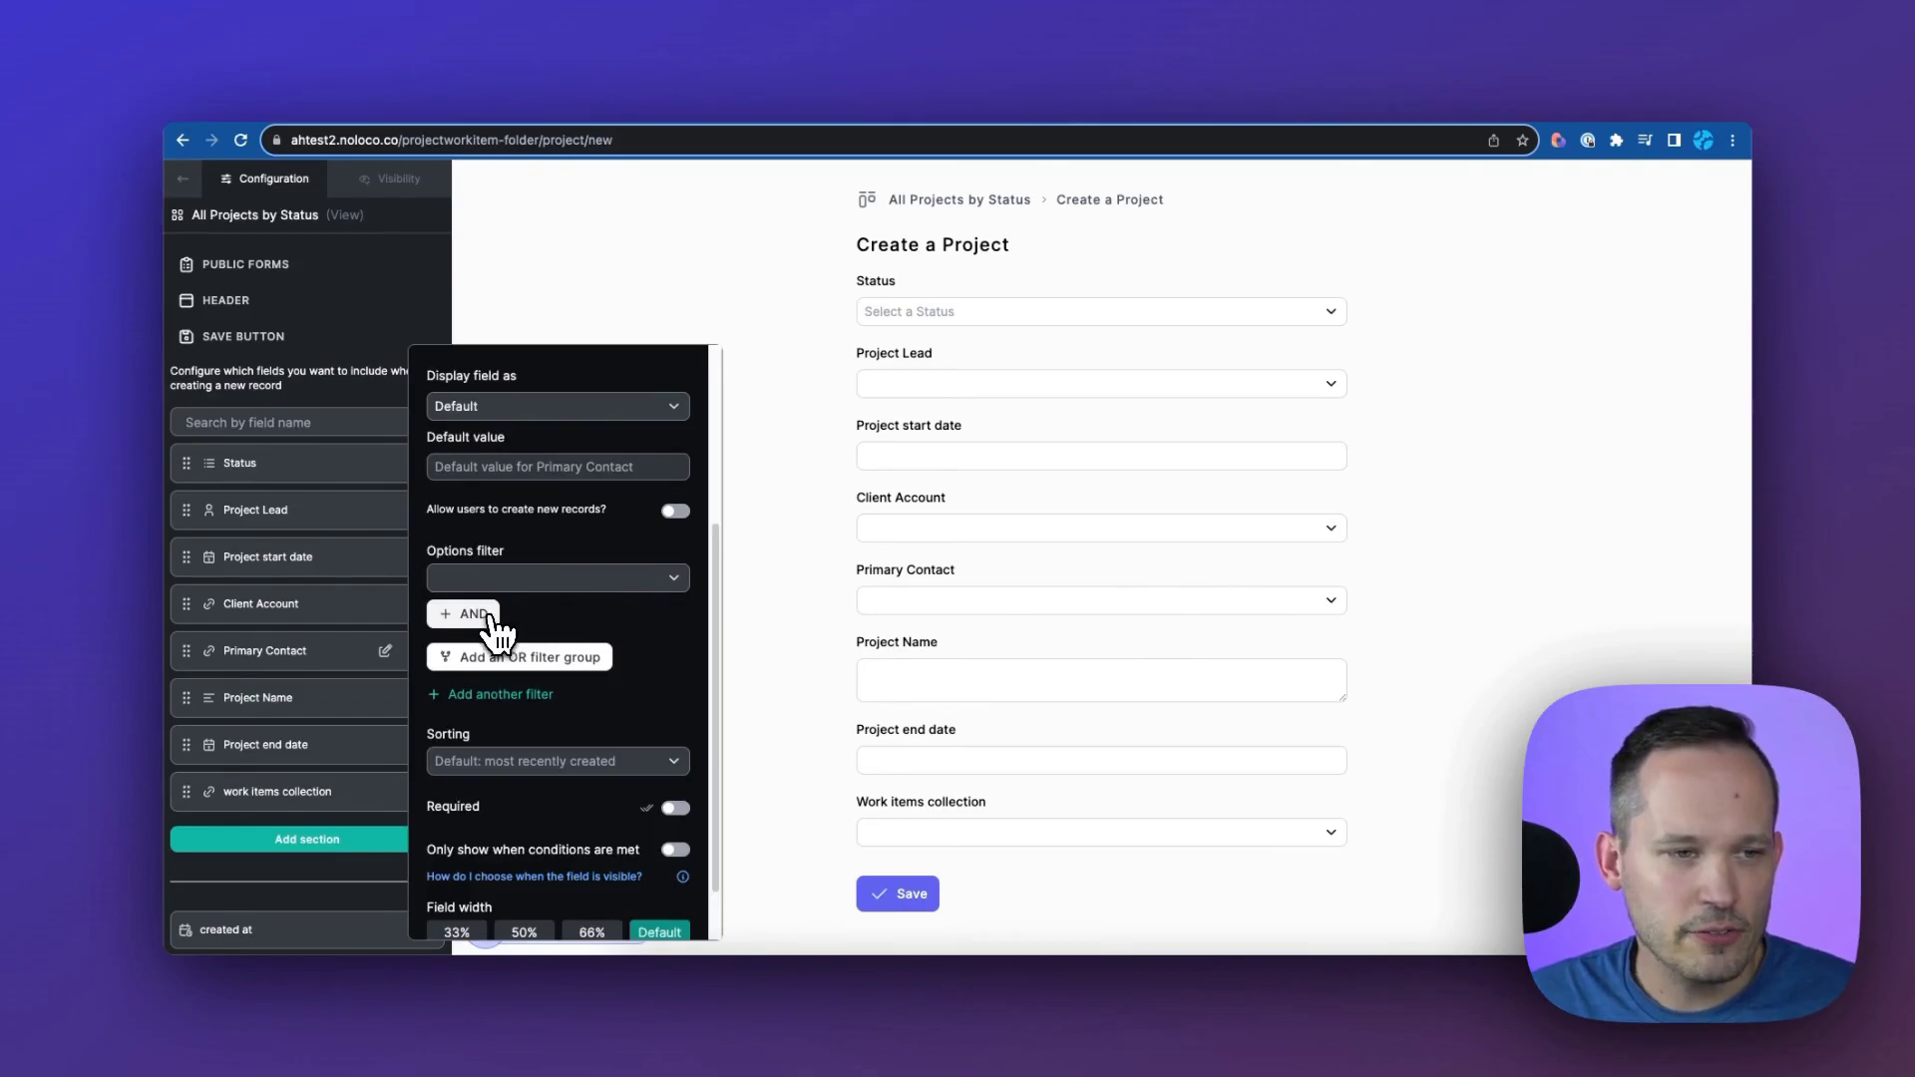
{"action": "left_click", "coordinate": [483, 616]}
{"action": "left_click", "coordinate": [626, 495]}
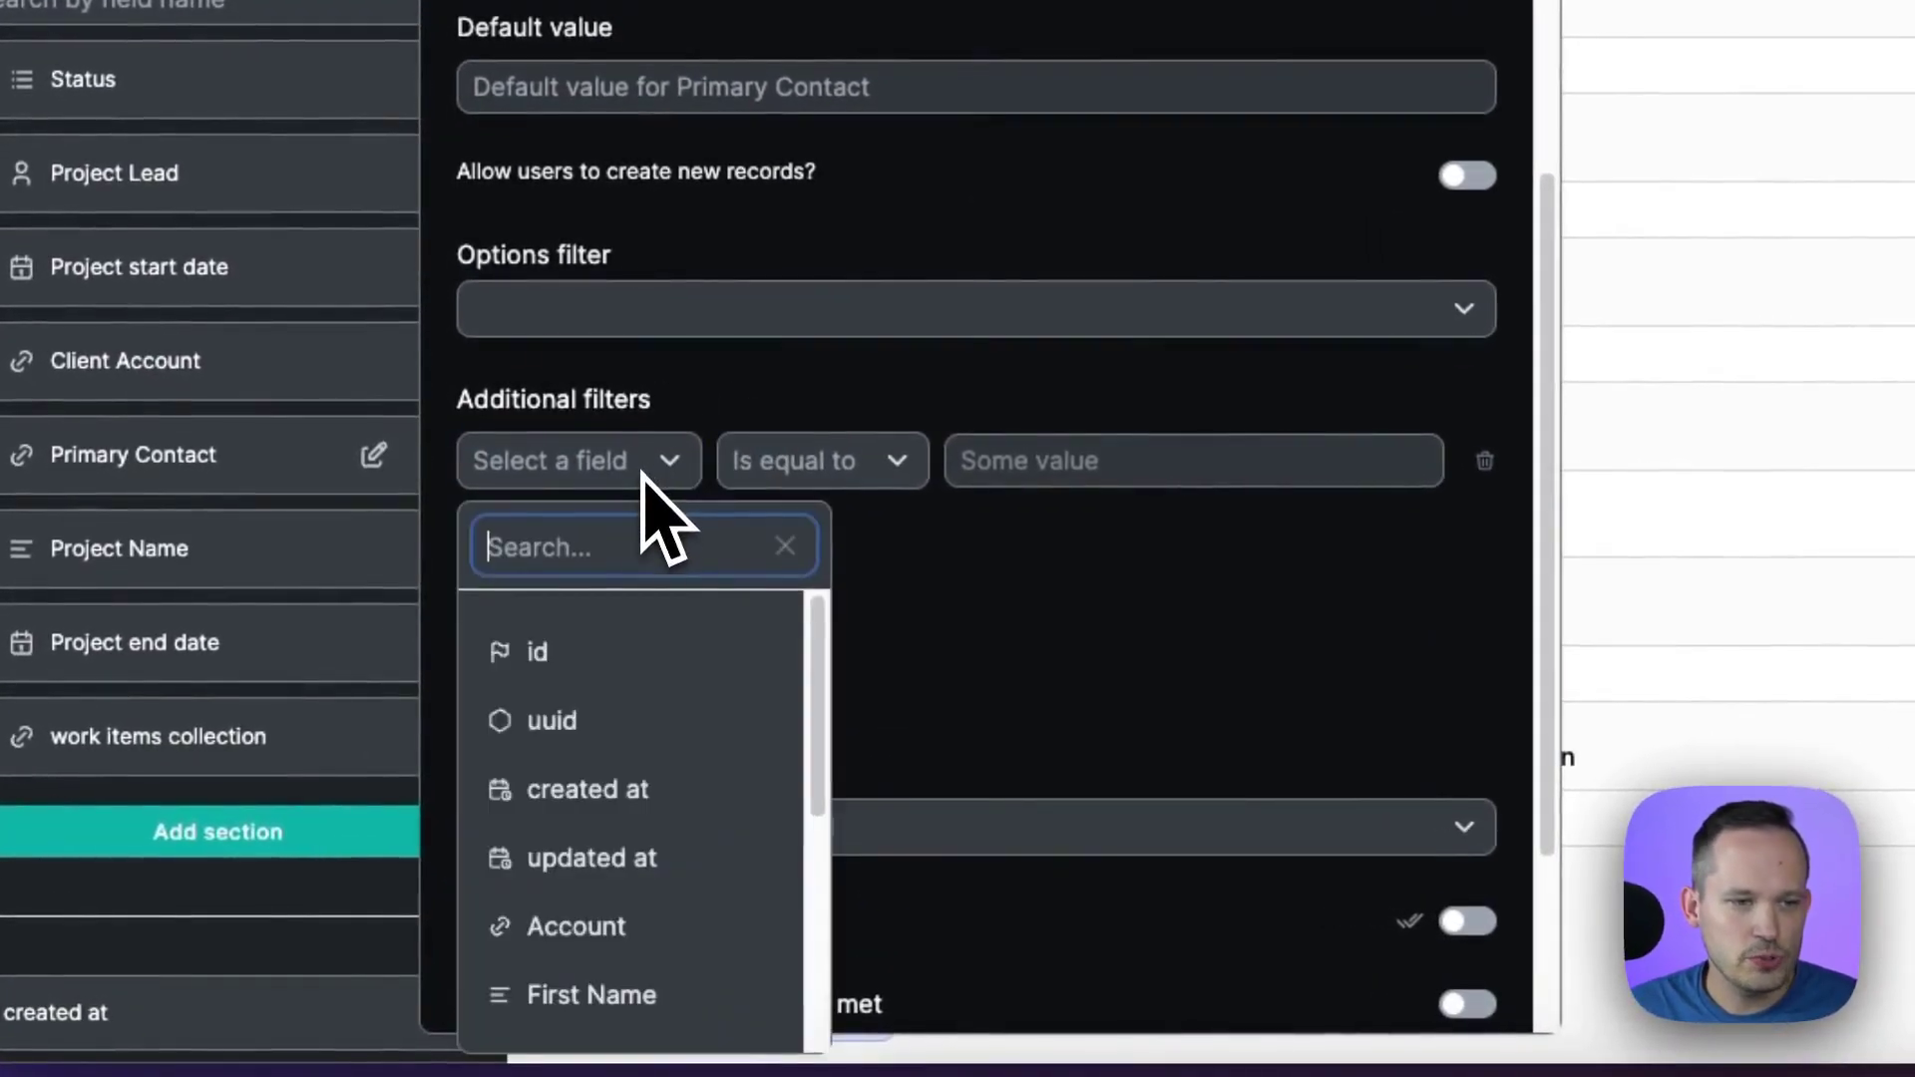
{"action": "type", "text": "acc"}
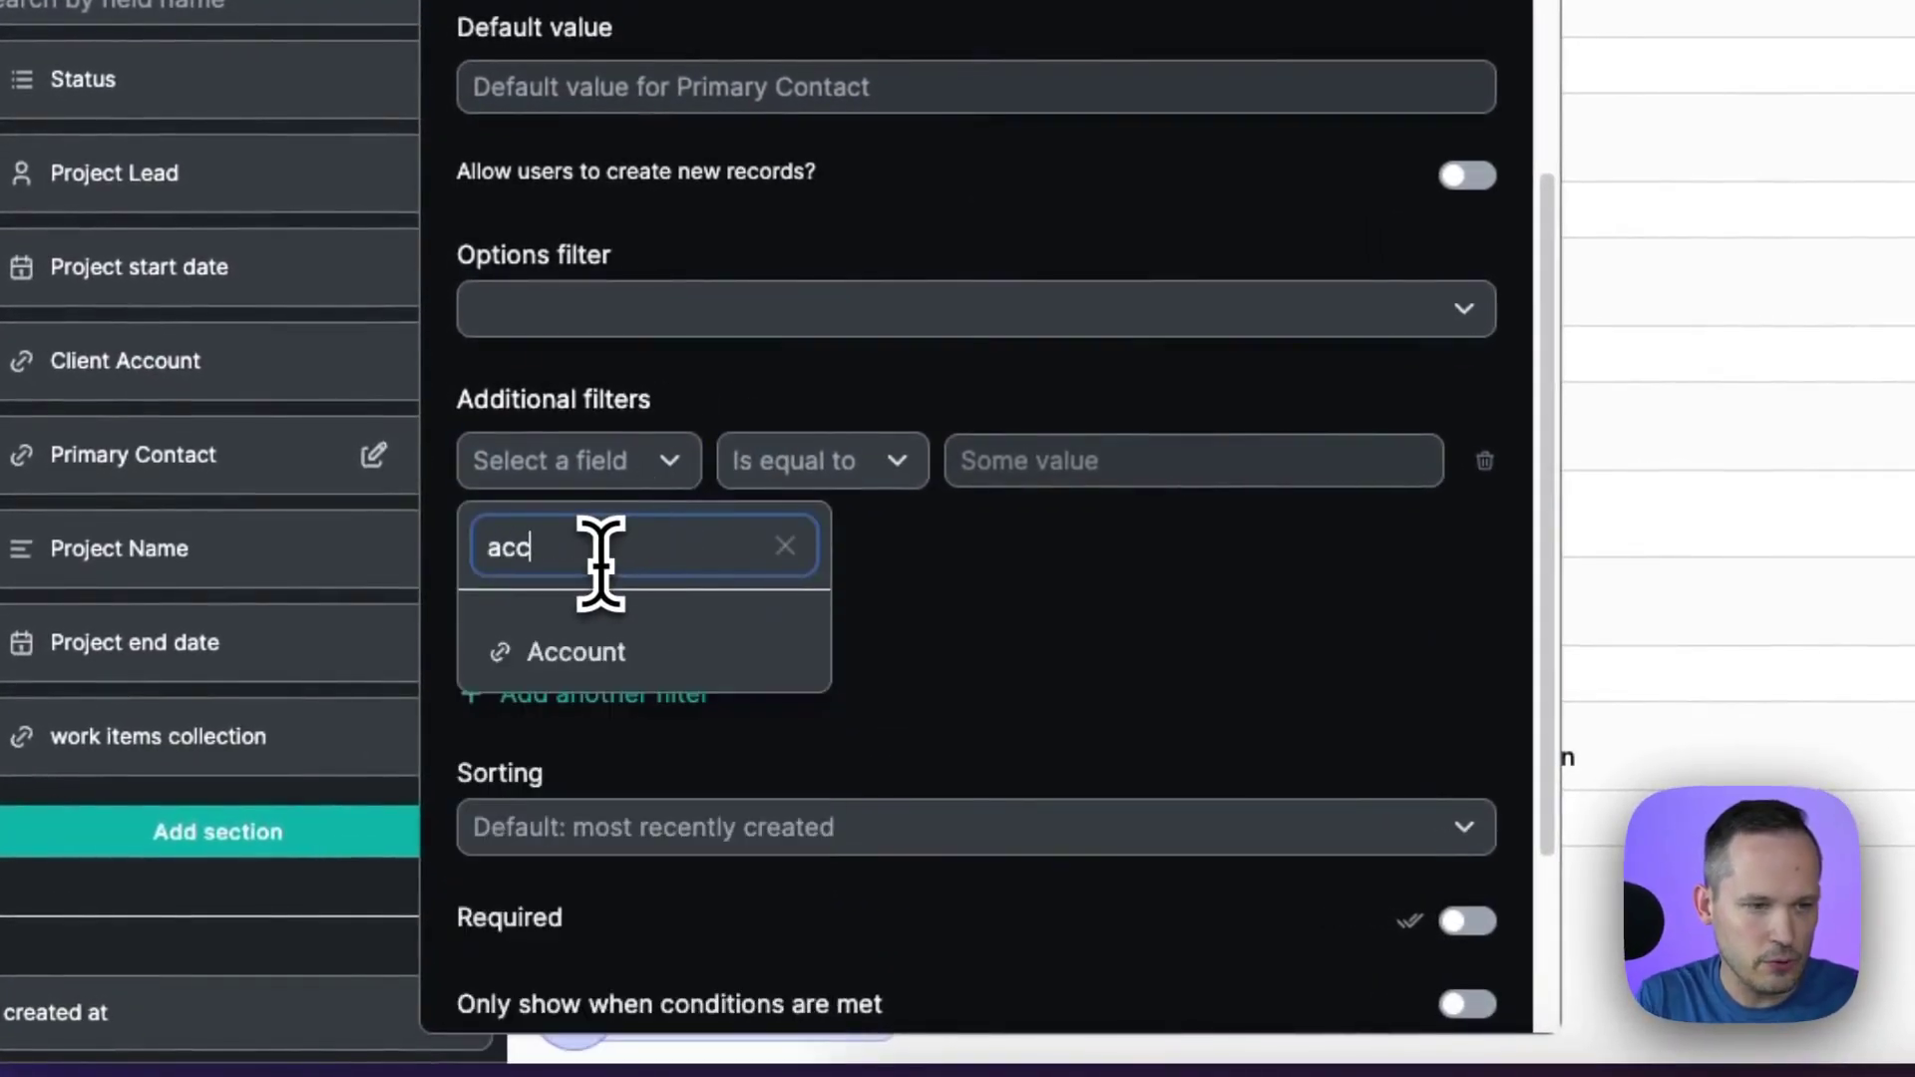
{"action": "left_click", "coordinate": [555, 650]}
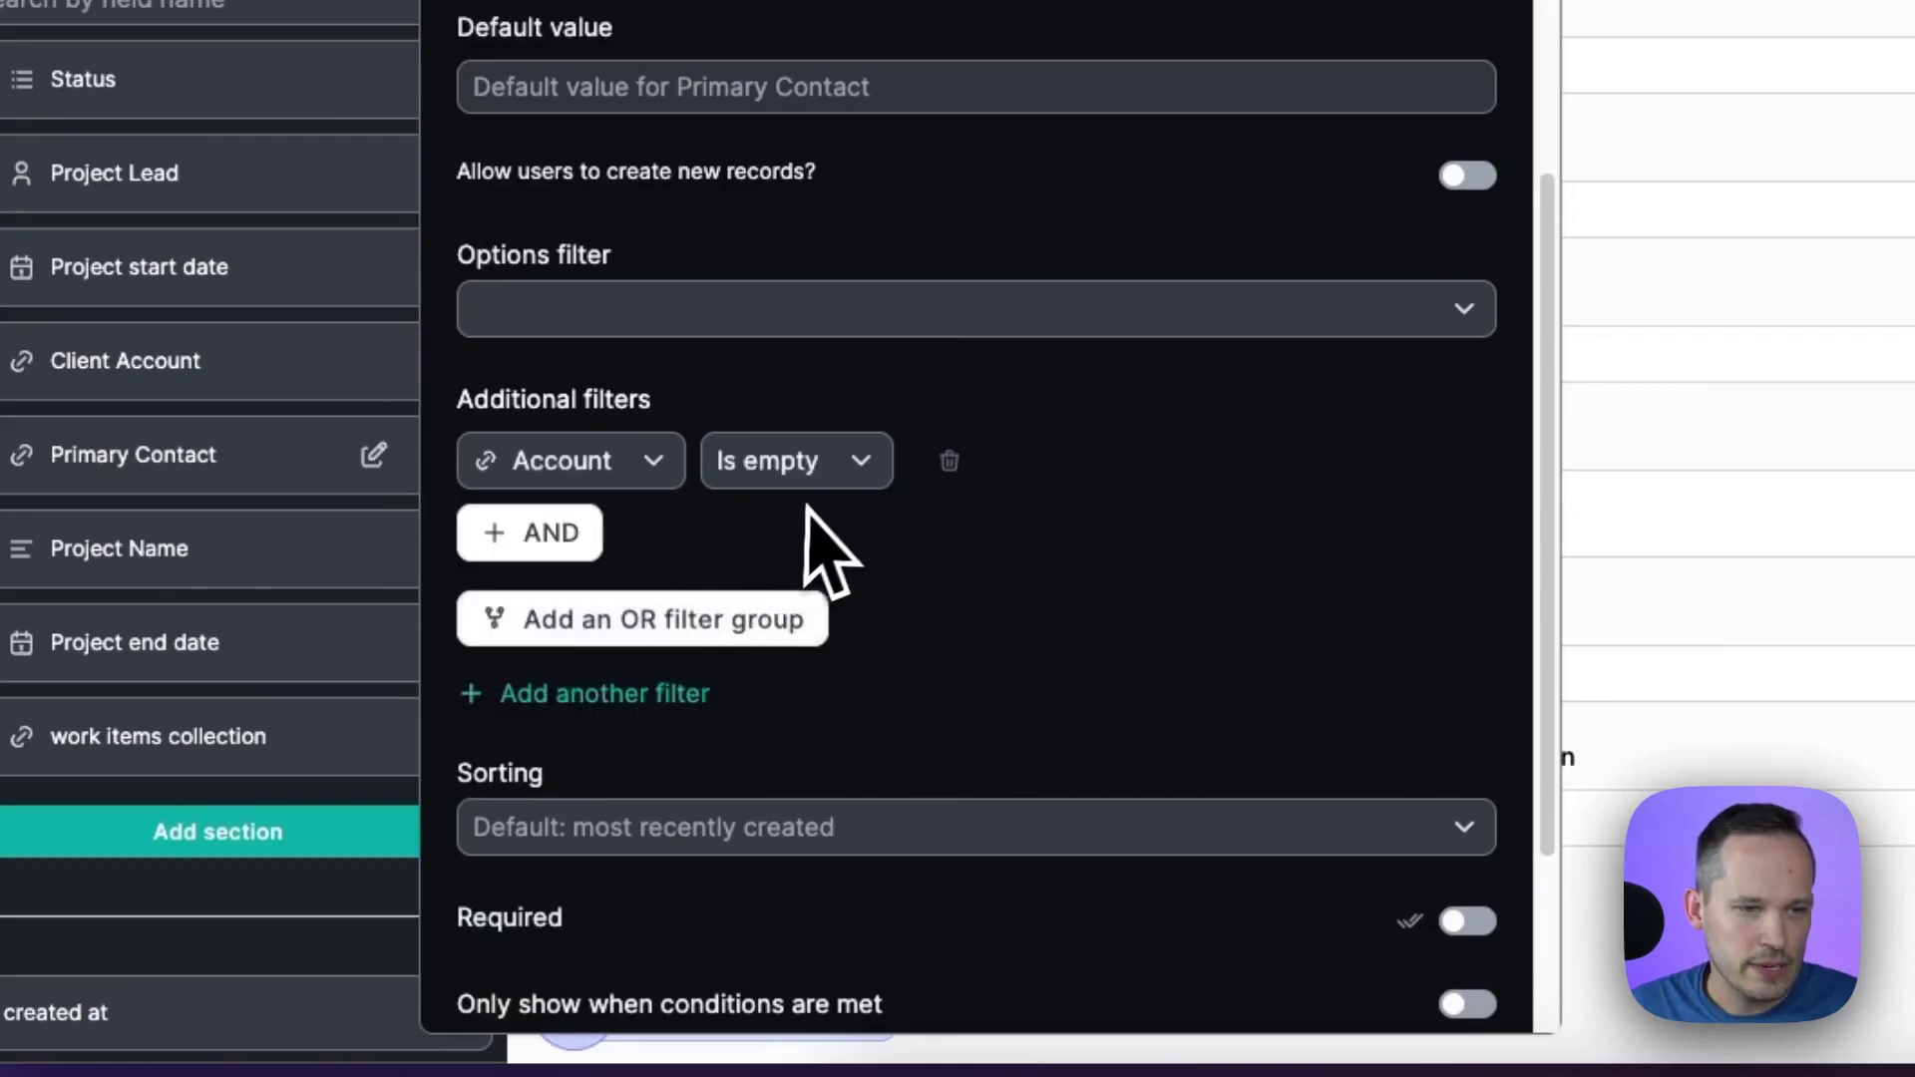
{"action": "left_click", "coordinate": [818, 468]}
{"action": "left_click", "coordinate": [826, 544]}
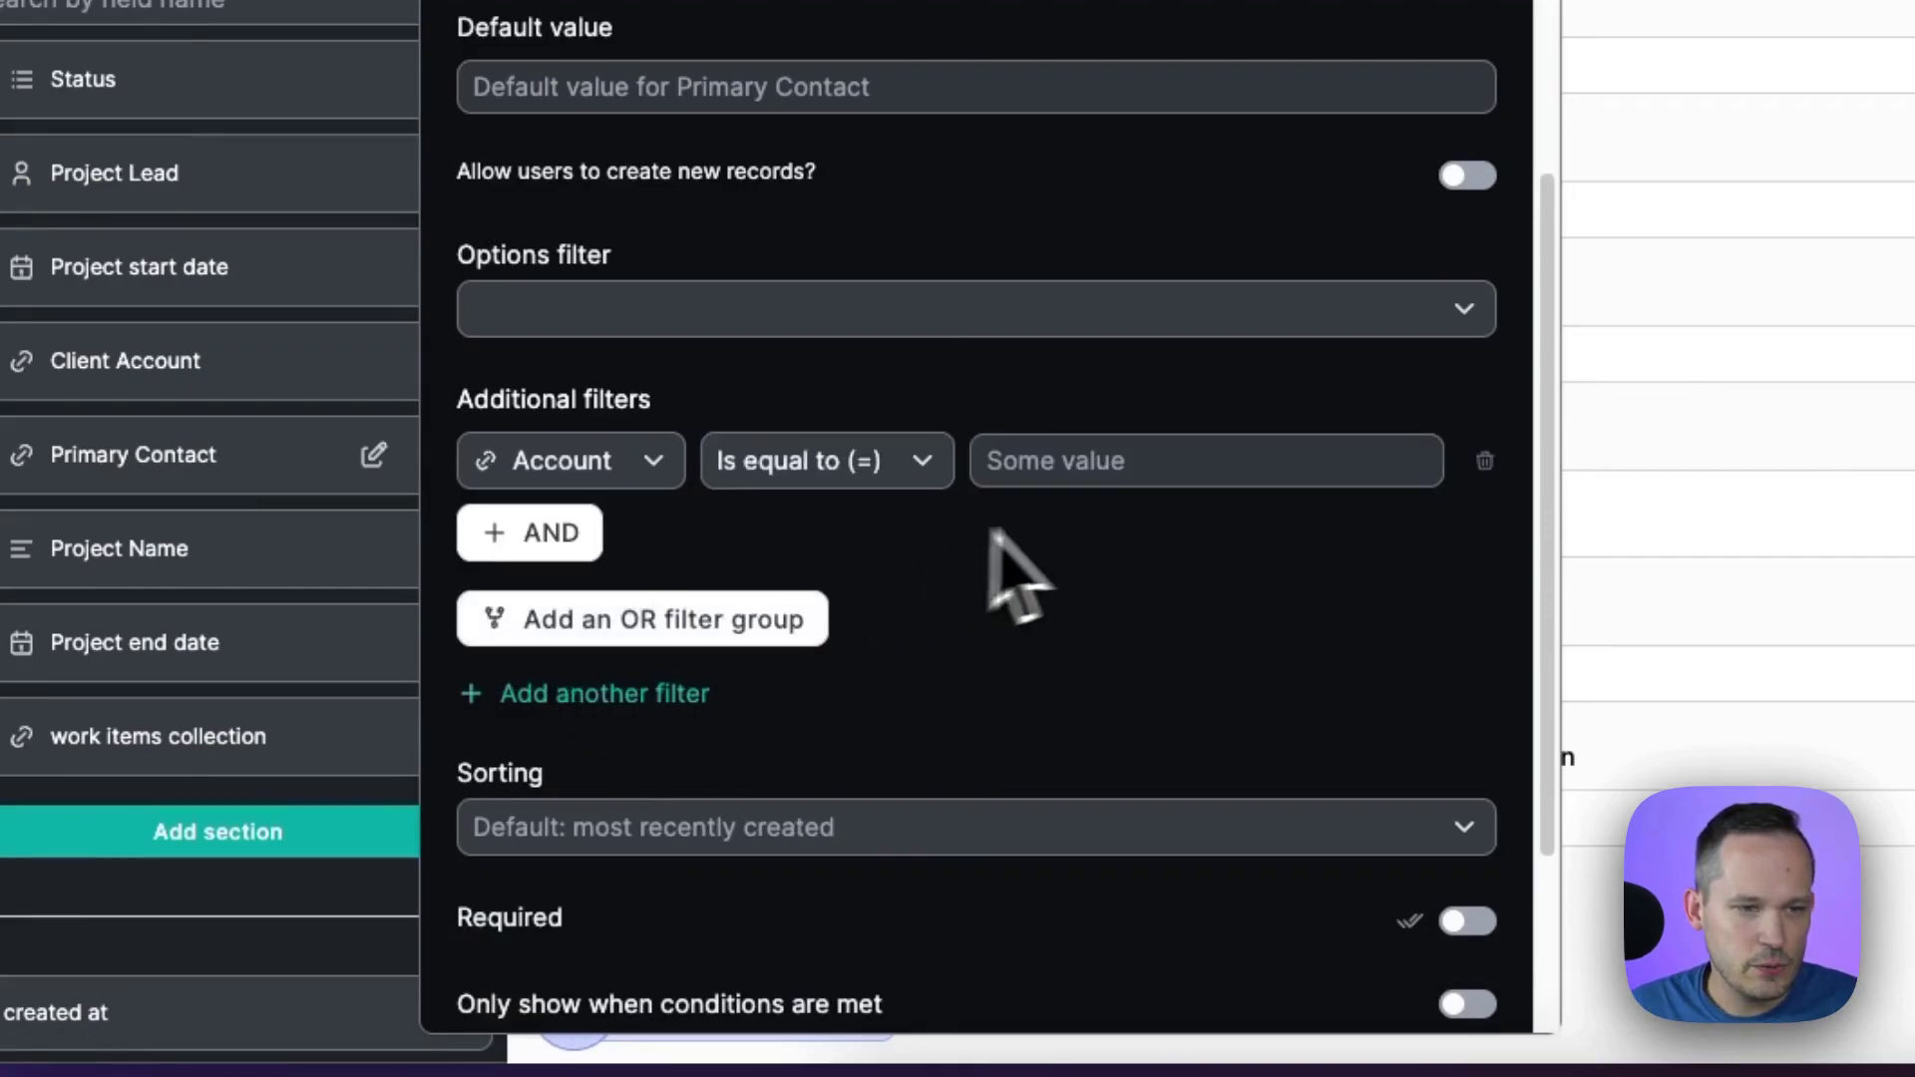
{"action": "left_click", "coordinate": [1093, 468]}
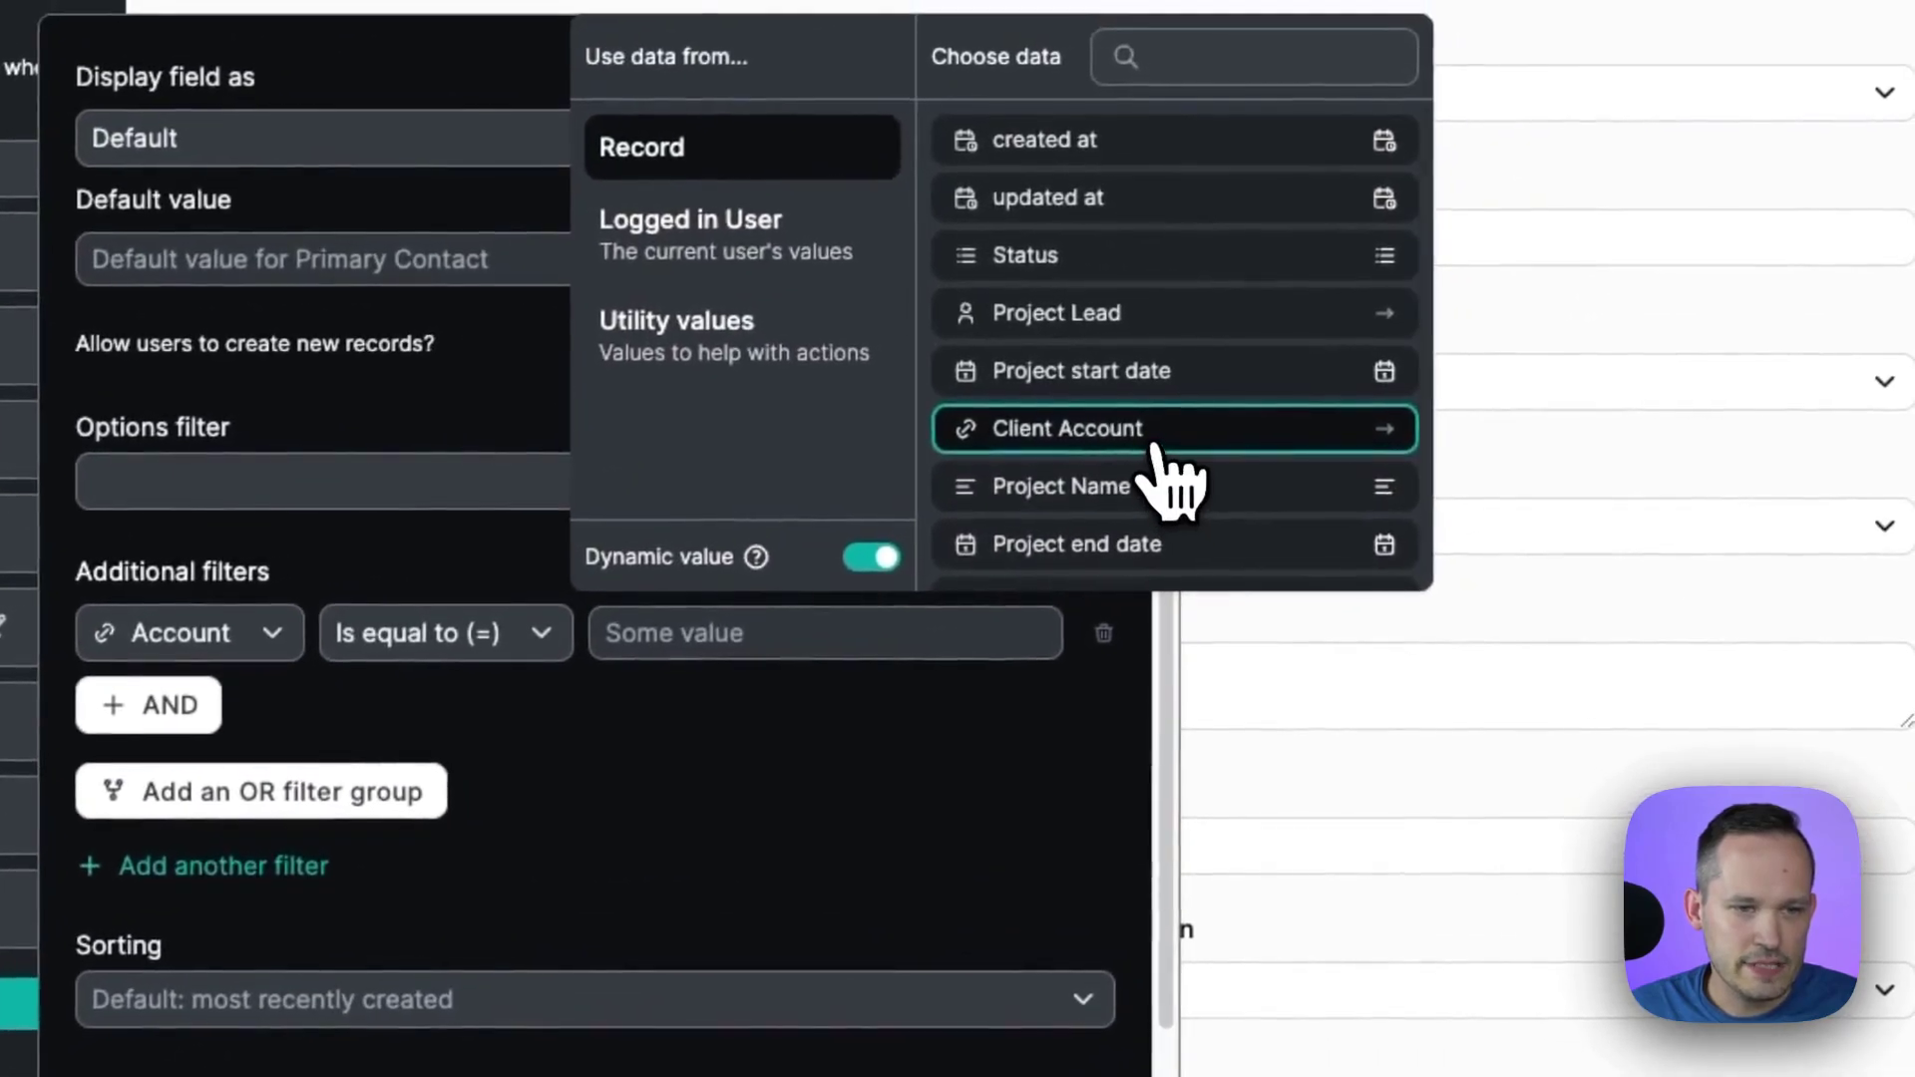
{"action": "left_click", "coordinate": [1537, 261]}
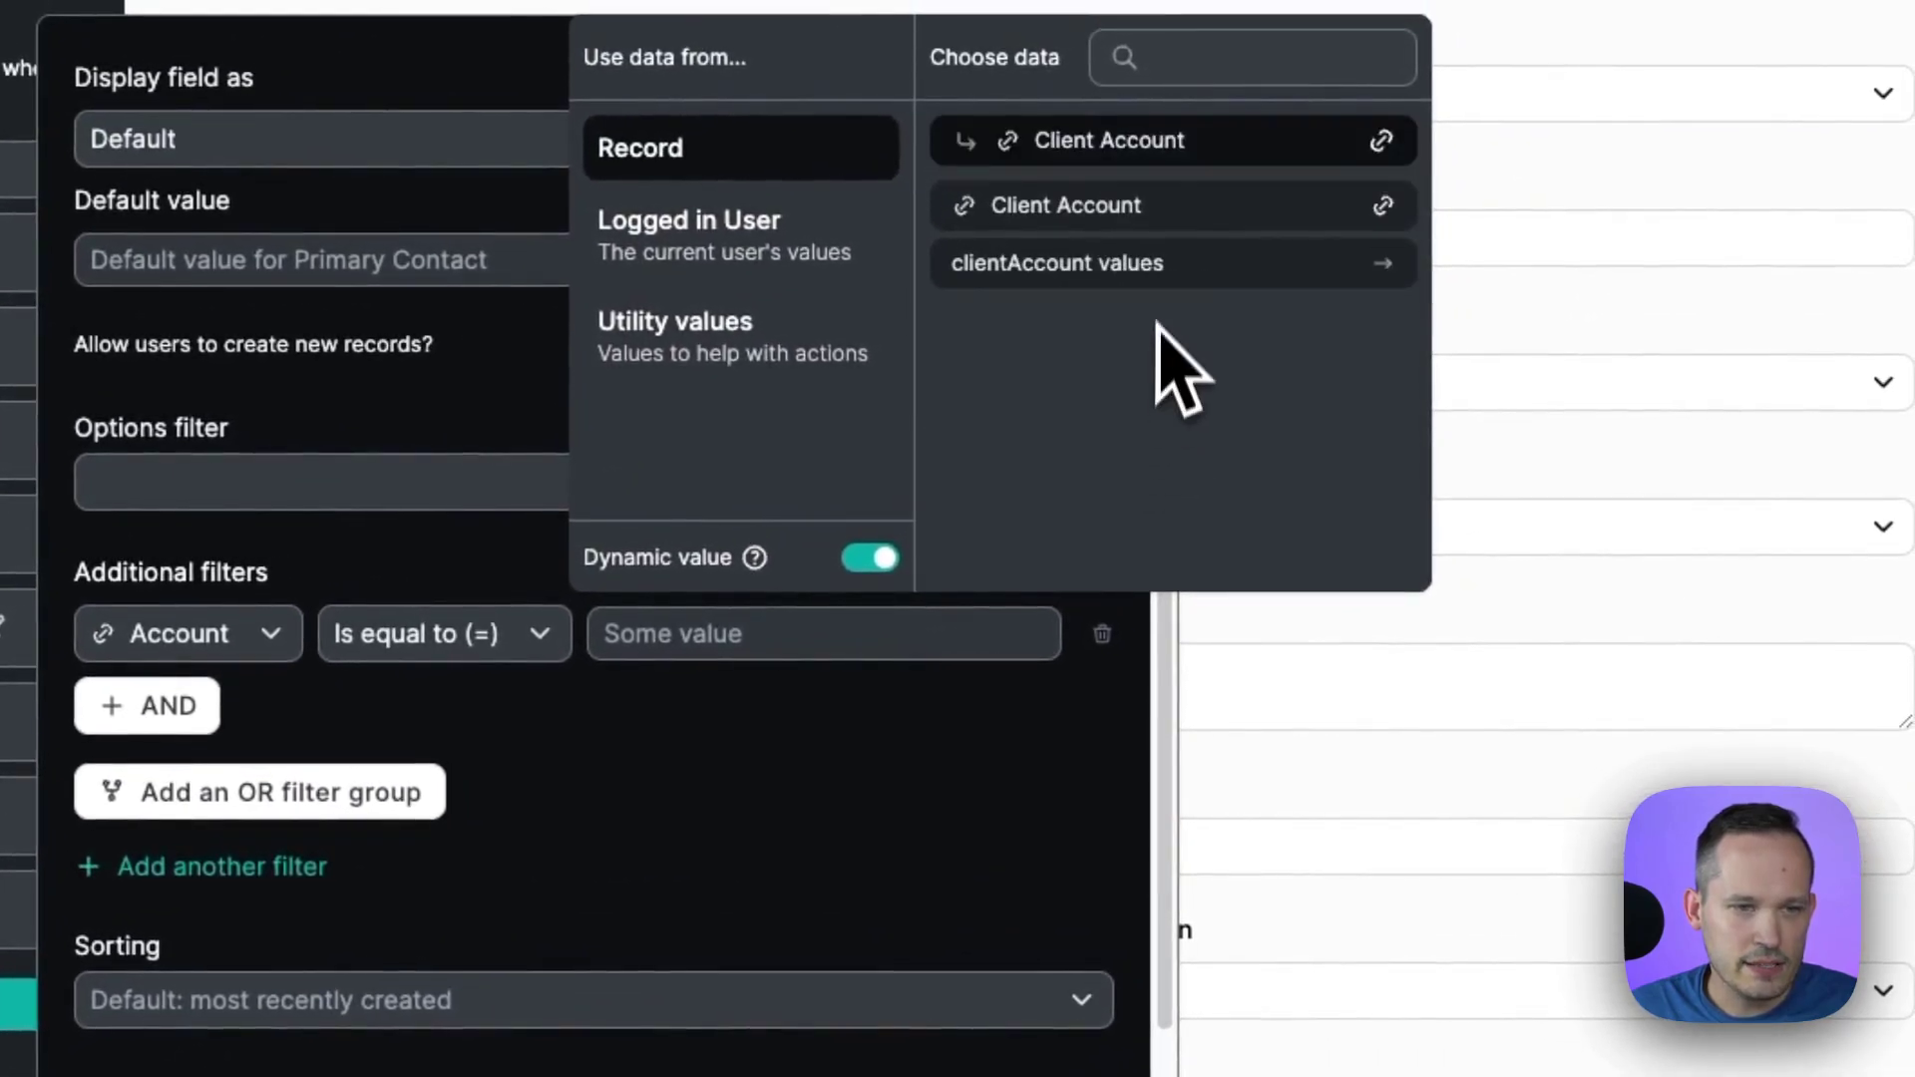
{"action": "left_click", "coordinate": [1157, 271]}
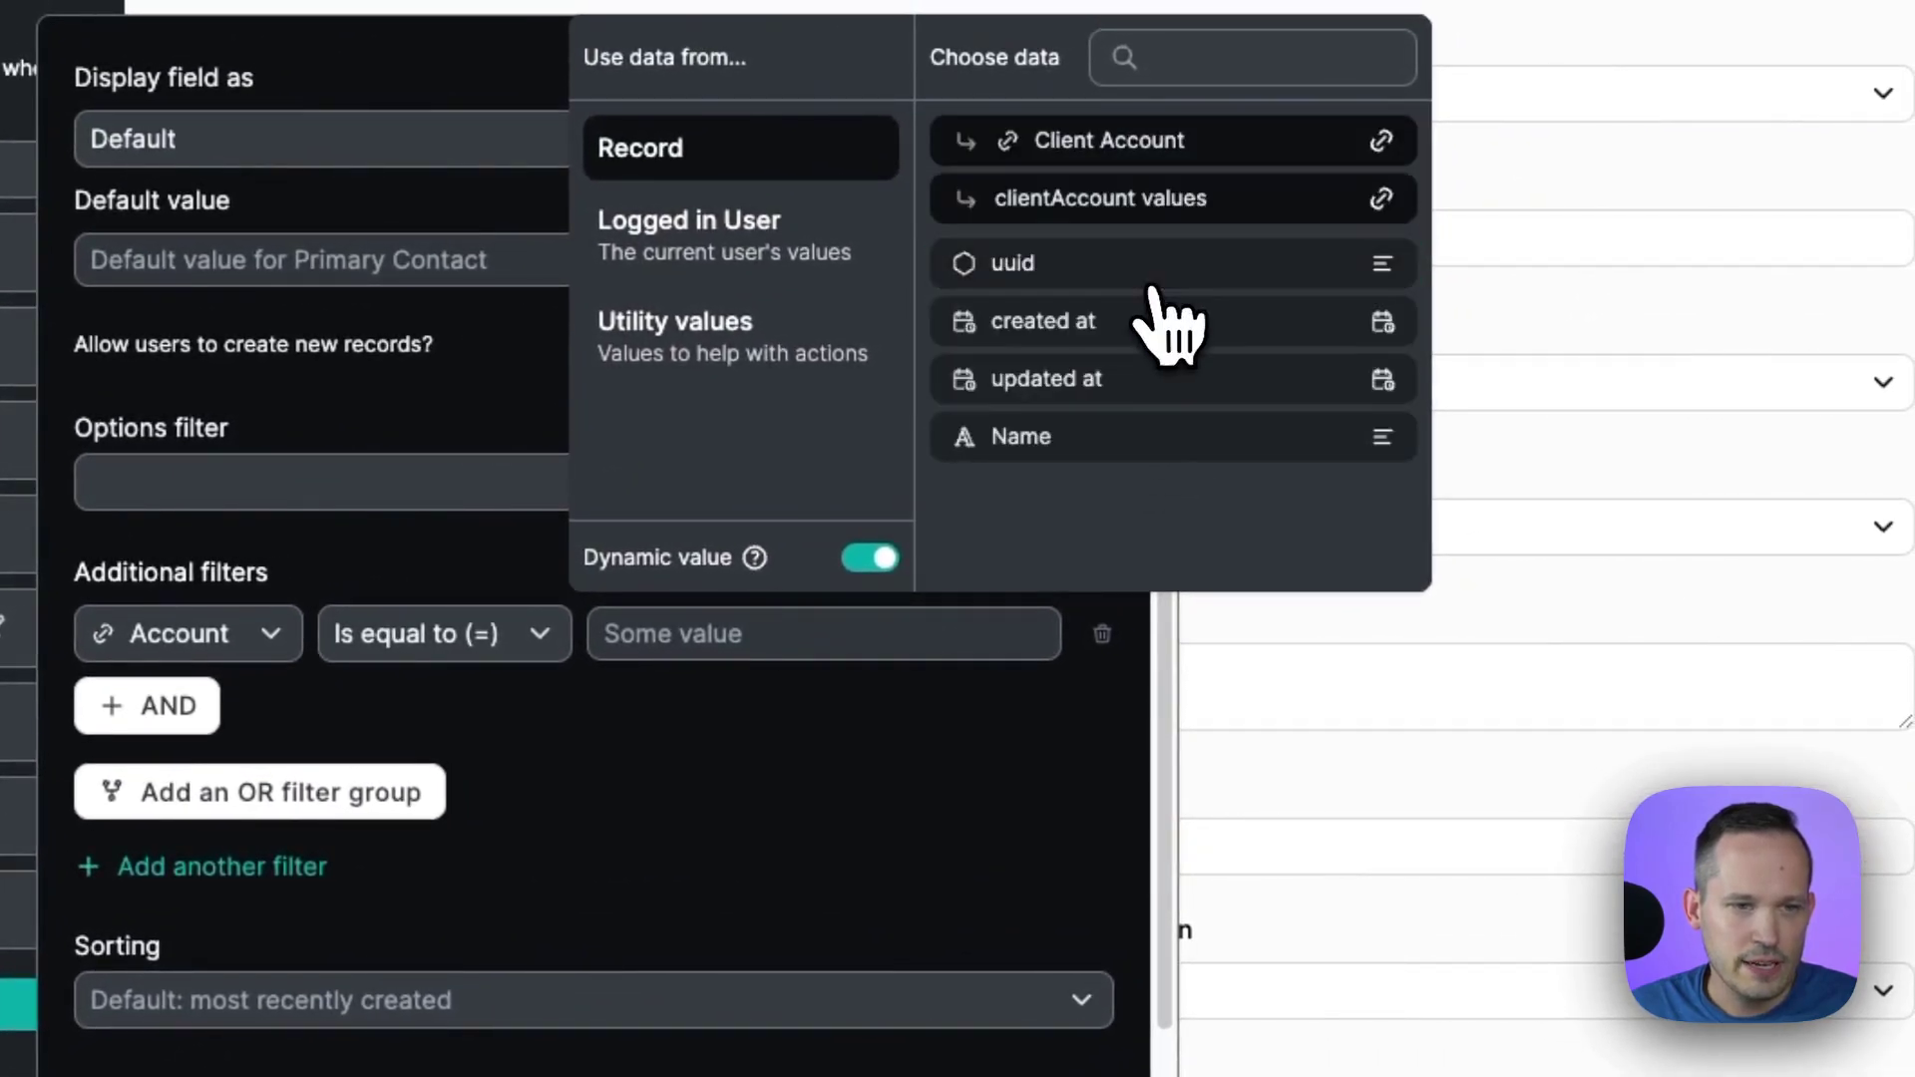
{"action": "left_click", "coordinate": [1097, 281]}
{"action": "left_click", "coordinate": [966, 674]}
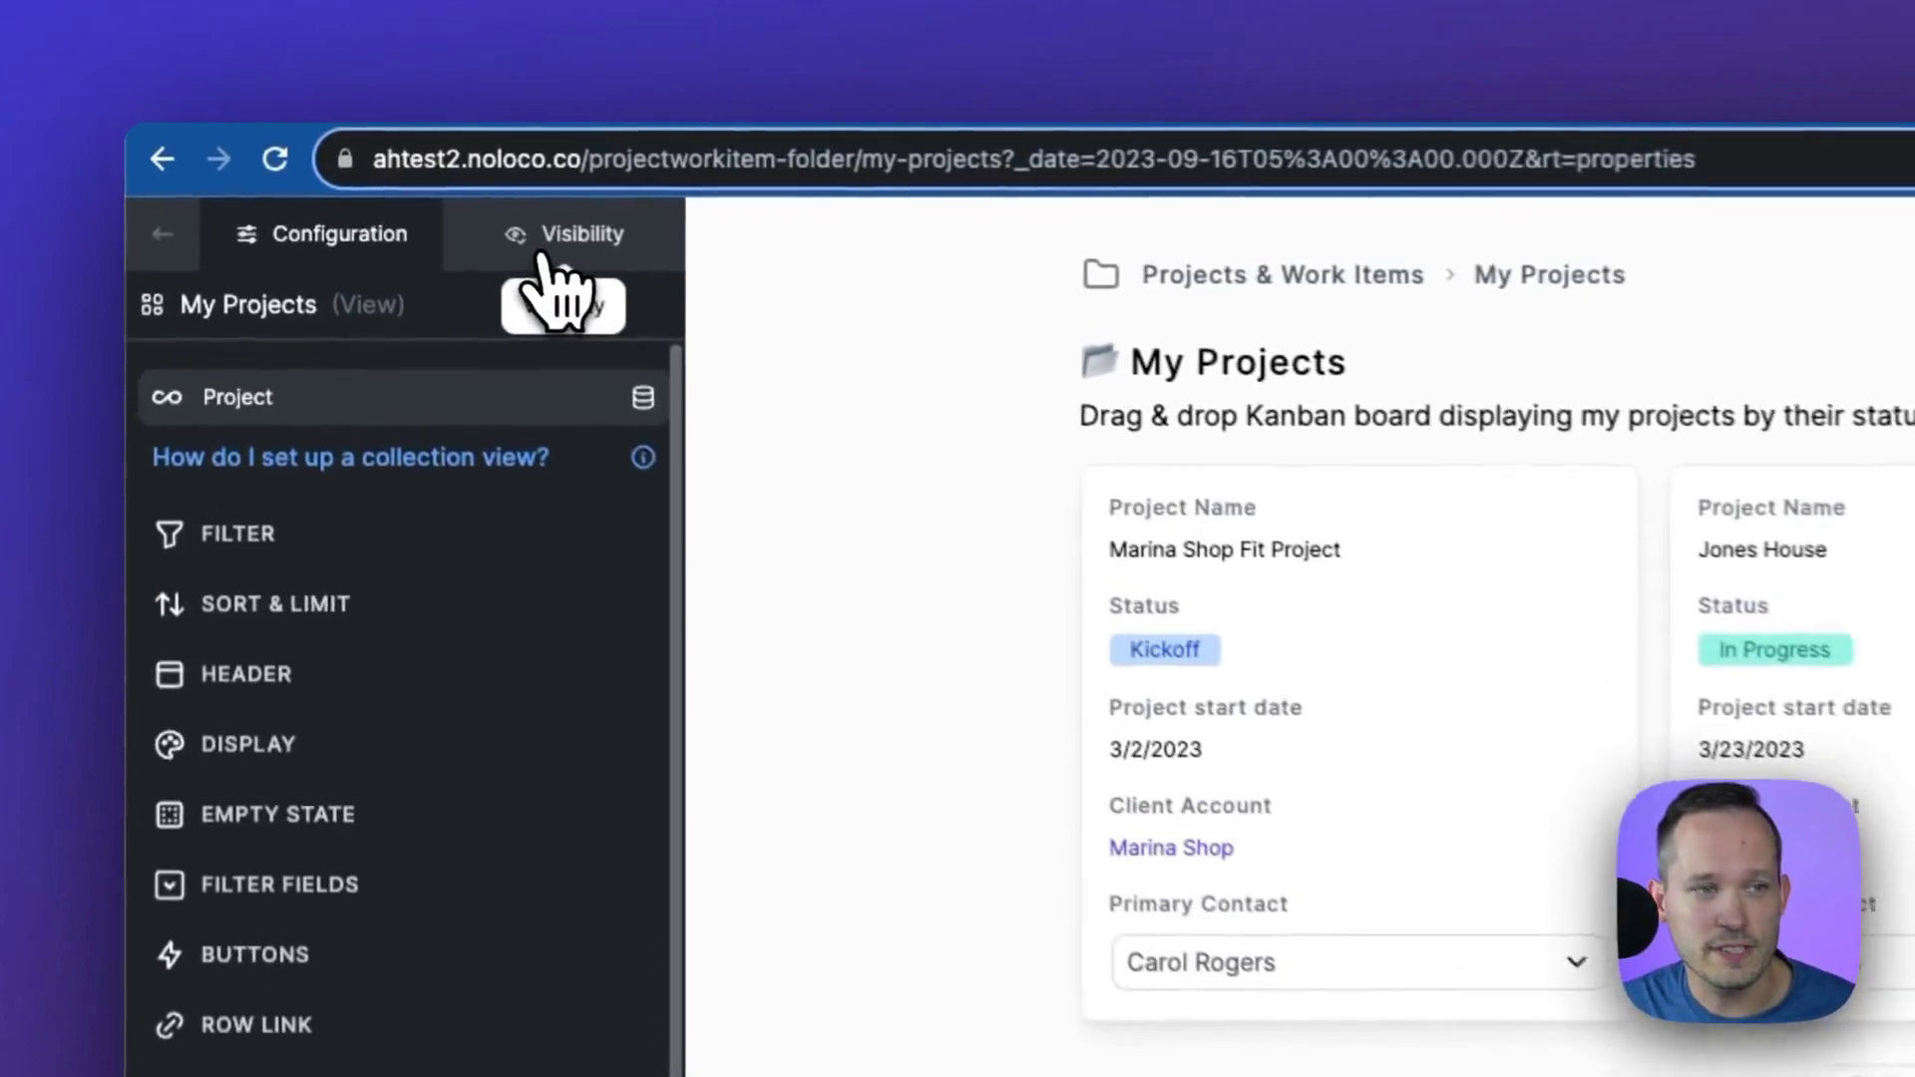
Restrict My Projects visibility to users with these roles and add a Logged in User custom rule
{"action": "left_click", "coordinate": [377, 184]}
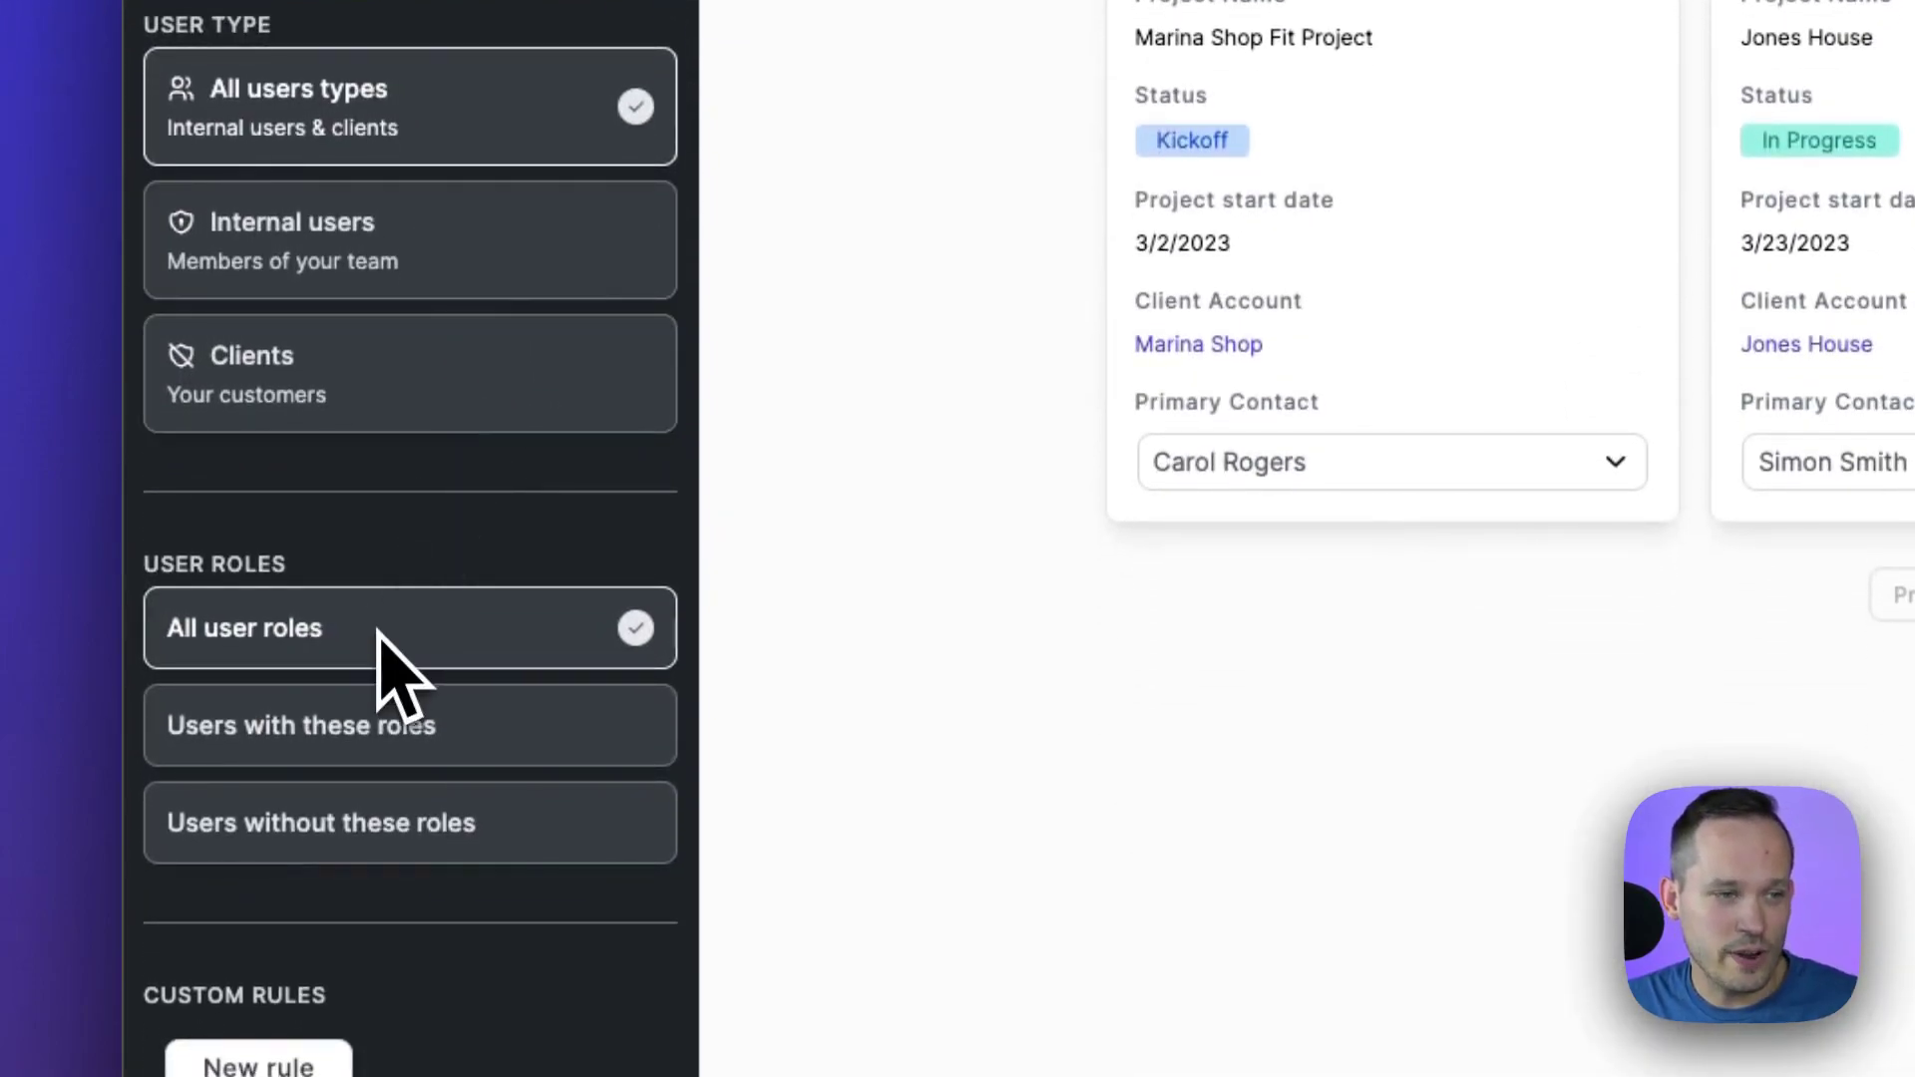
{"action": "left_click", "coordinate": [397, 730]}
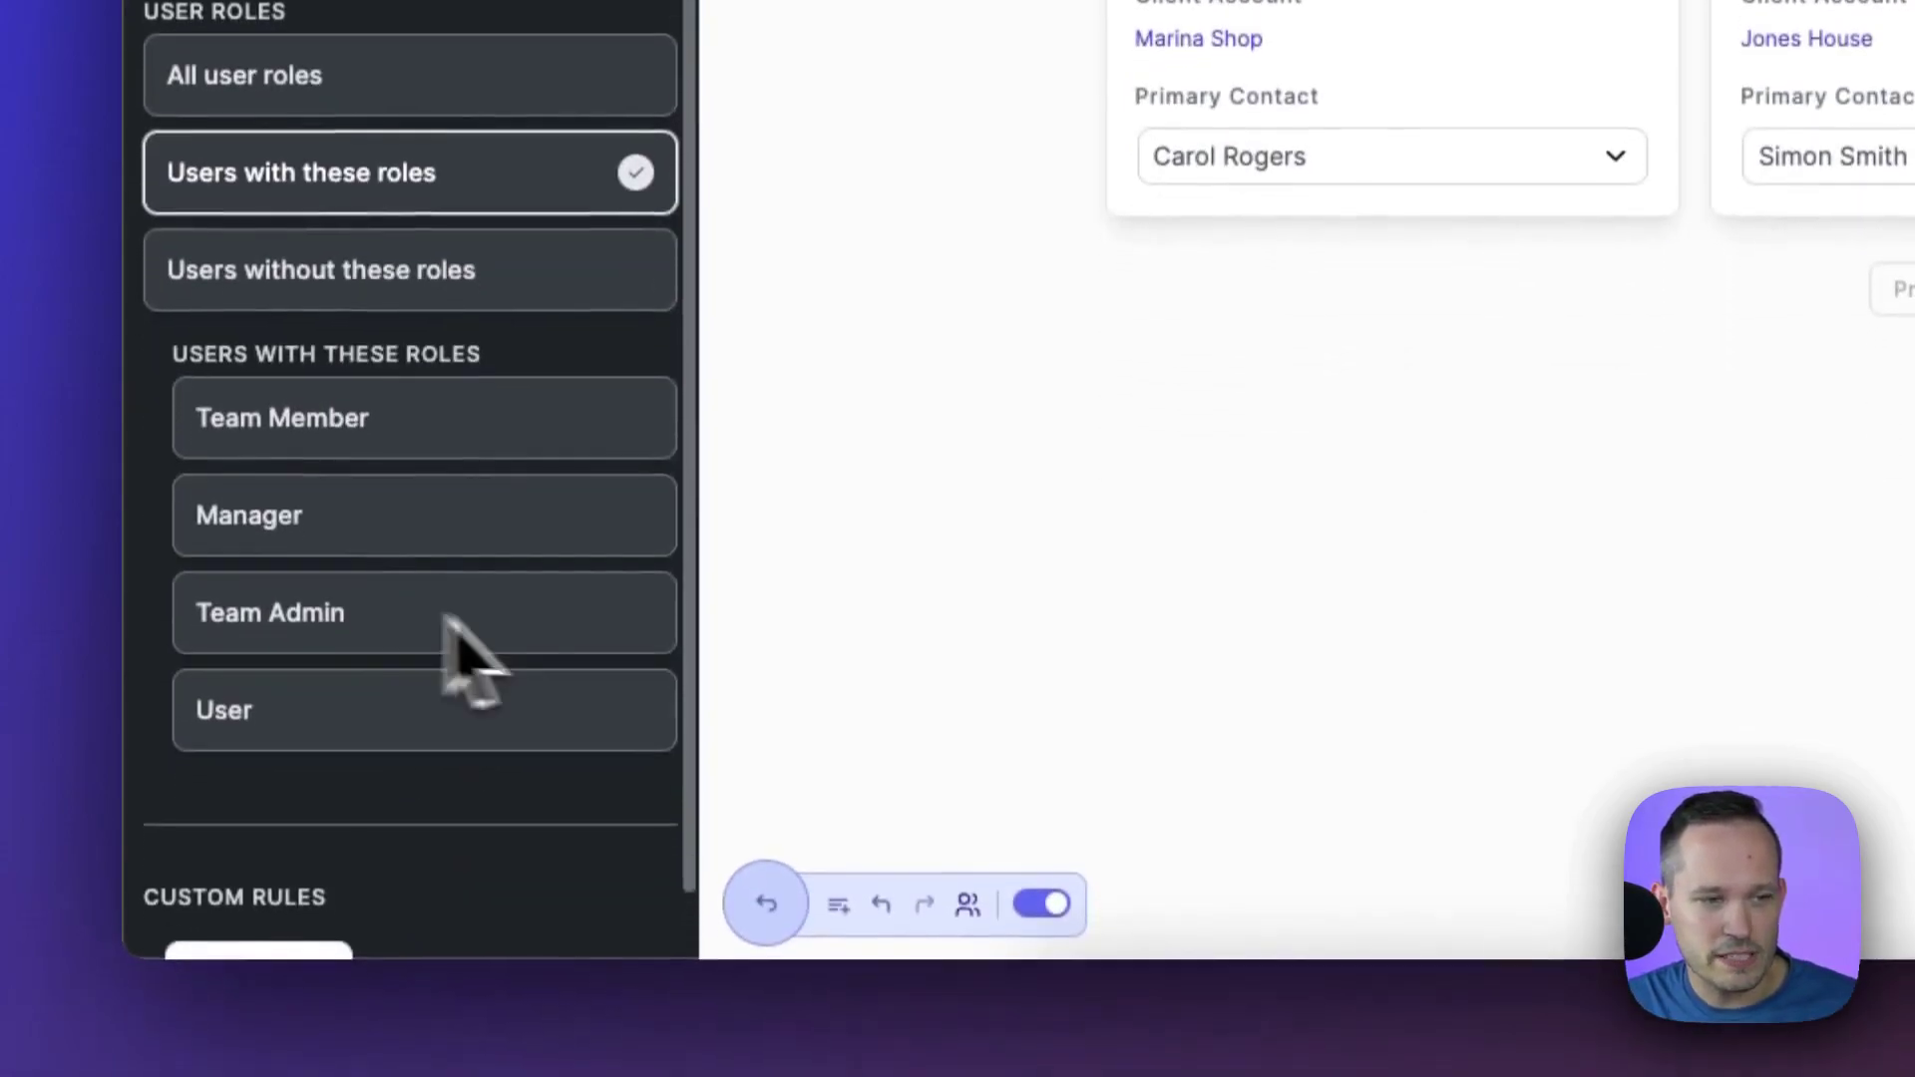
{"action": "scroll", "coordinate": [449, 578], "scroll_direction": "down", "scroll_amount": 2}
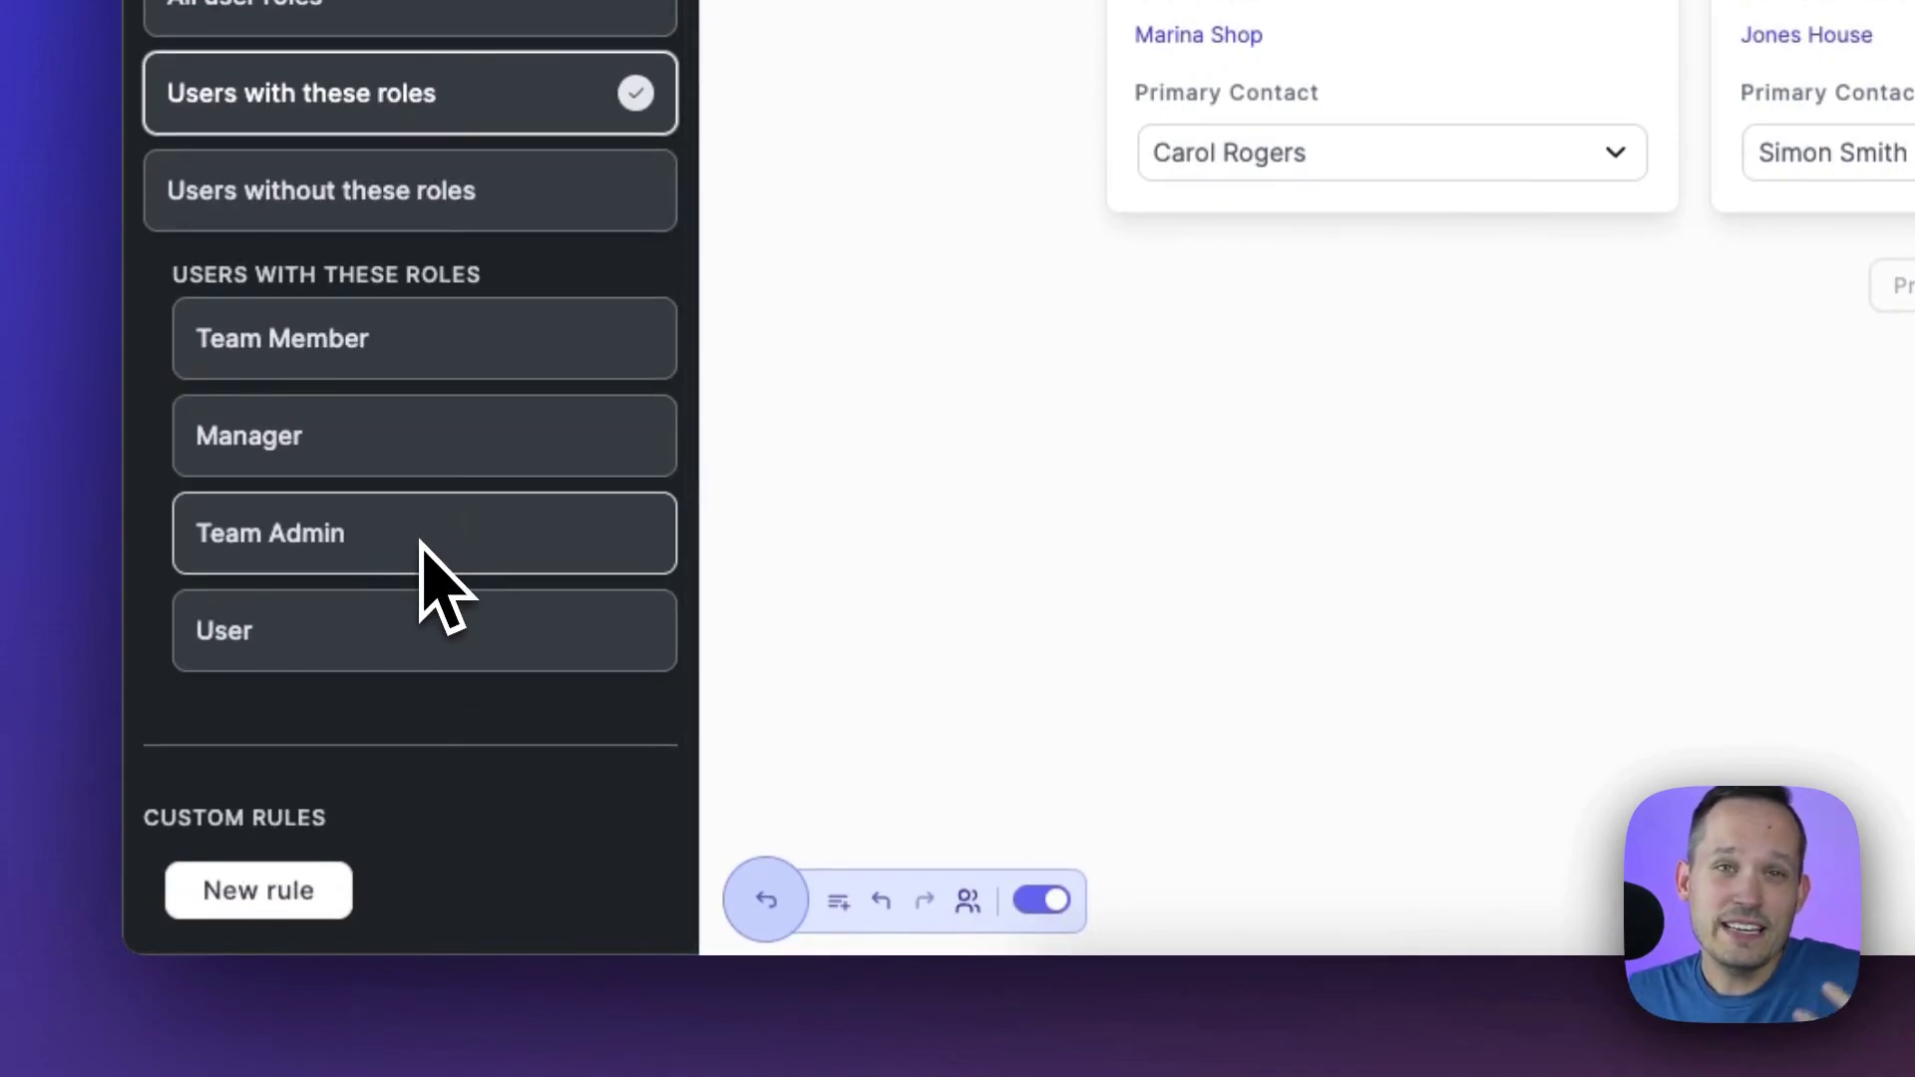
{"action": "left_click", "coordinate": [227, 915]}
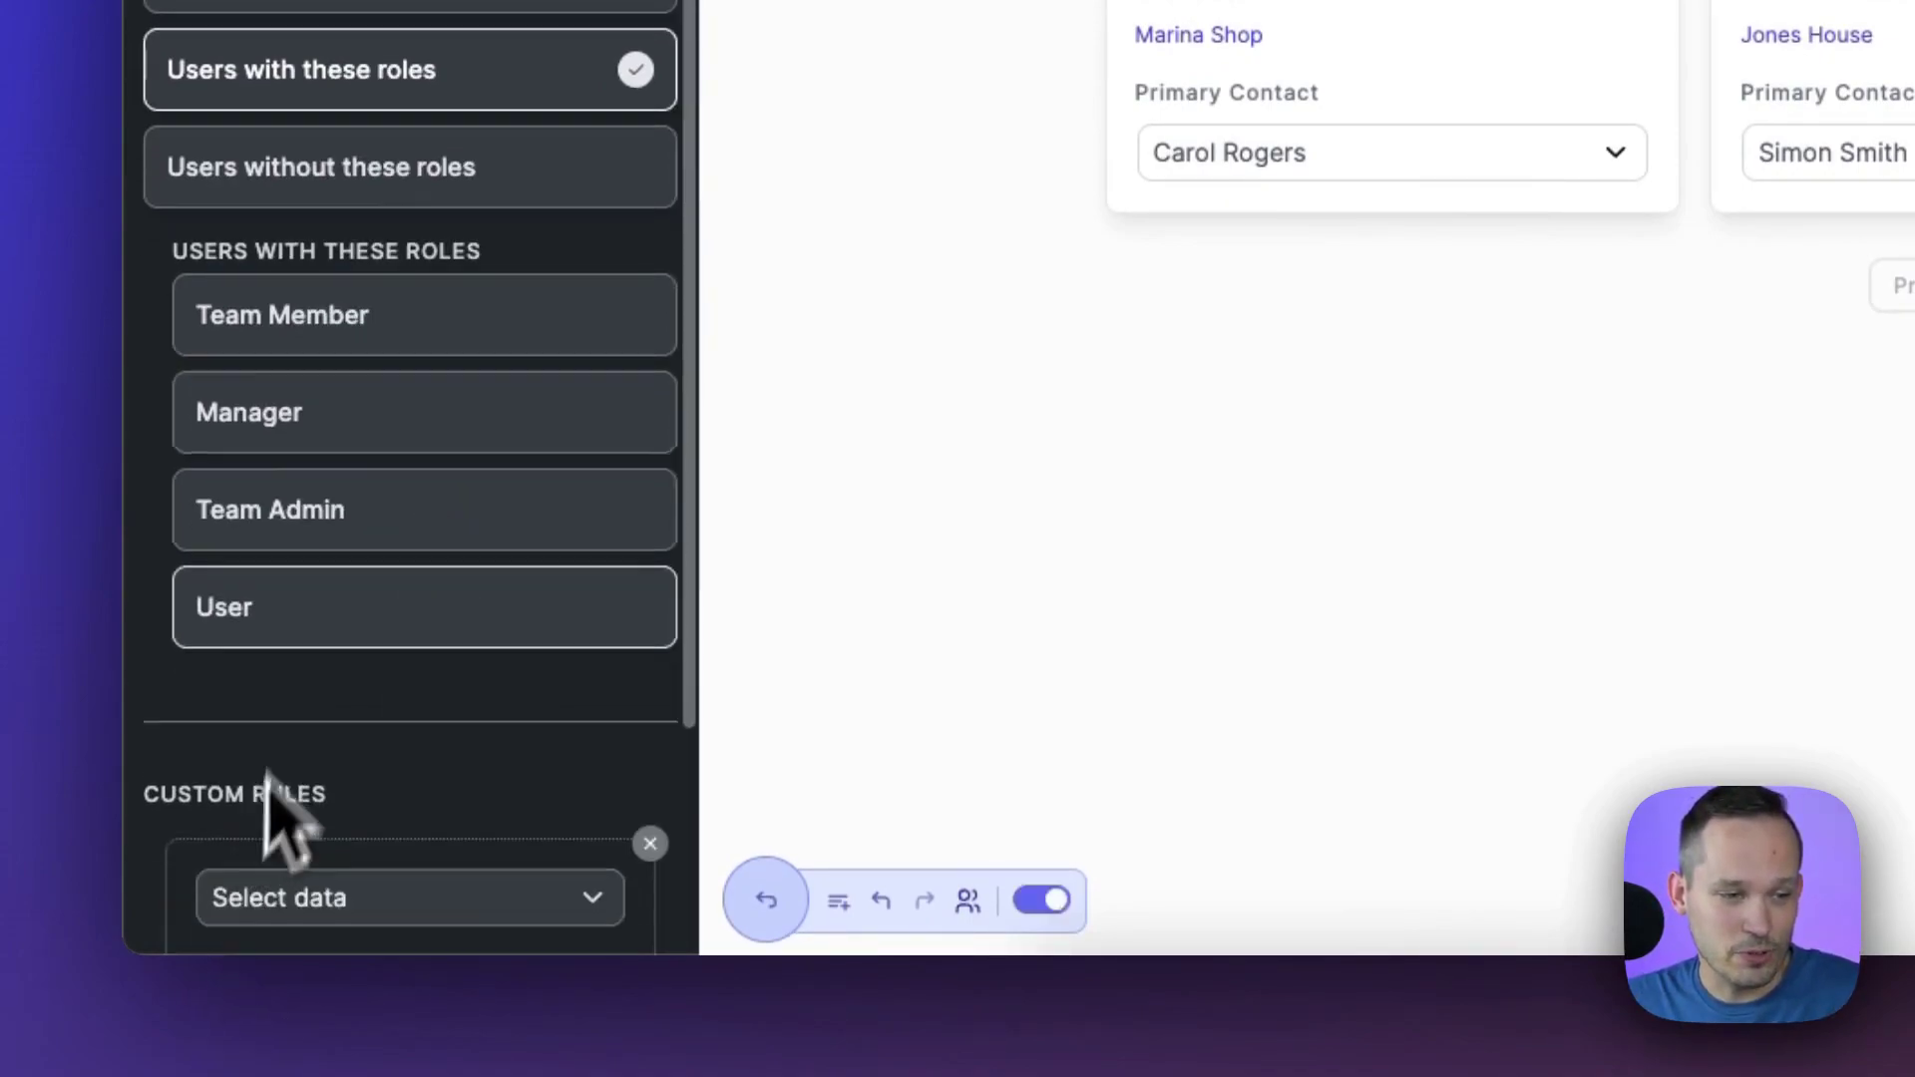
{"action": "scroll", "coordinate": [299, 698], "scroll_direction": "down", "scroll_amount": 3}
{"action": "left_click", "coordinate": [339, 613]}
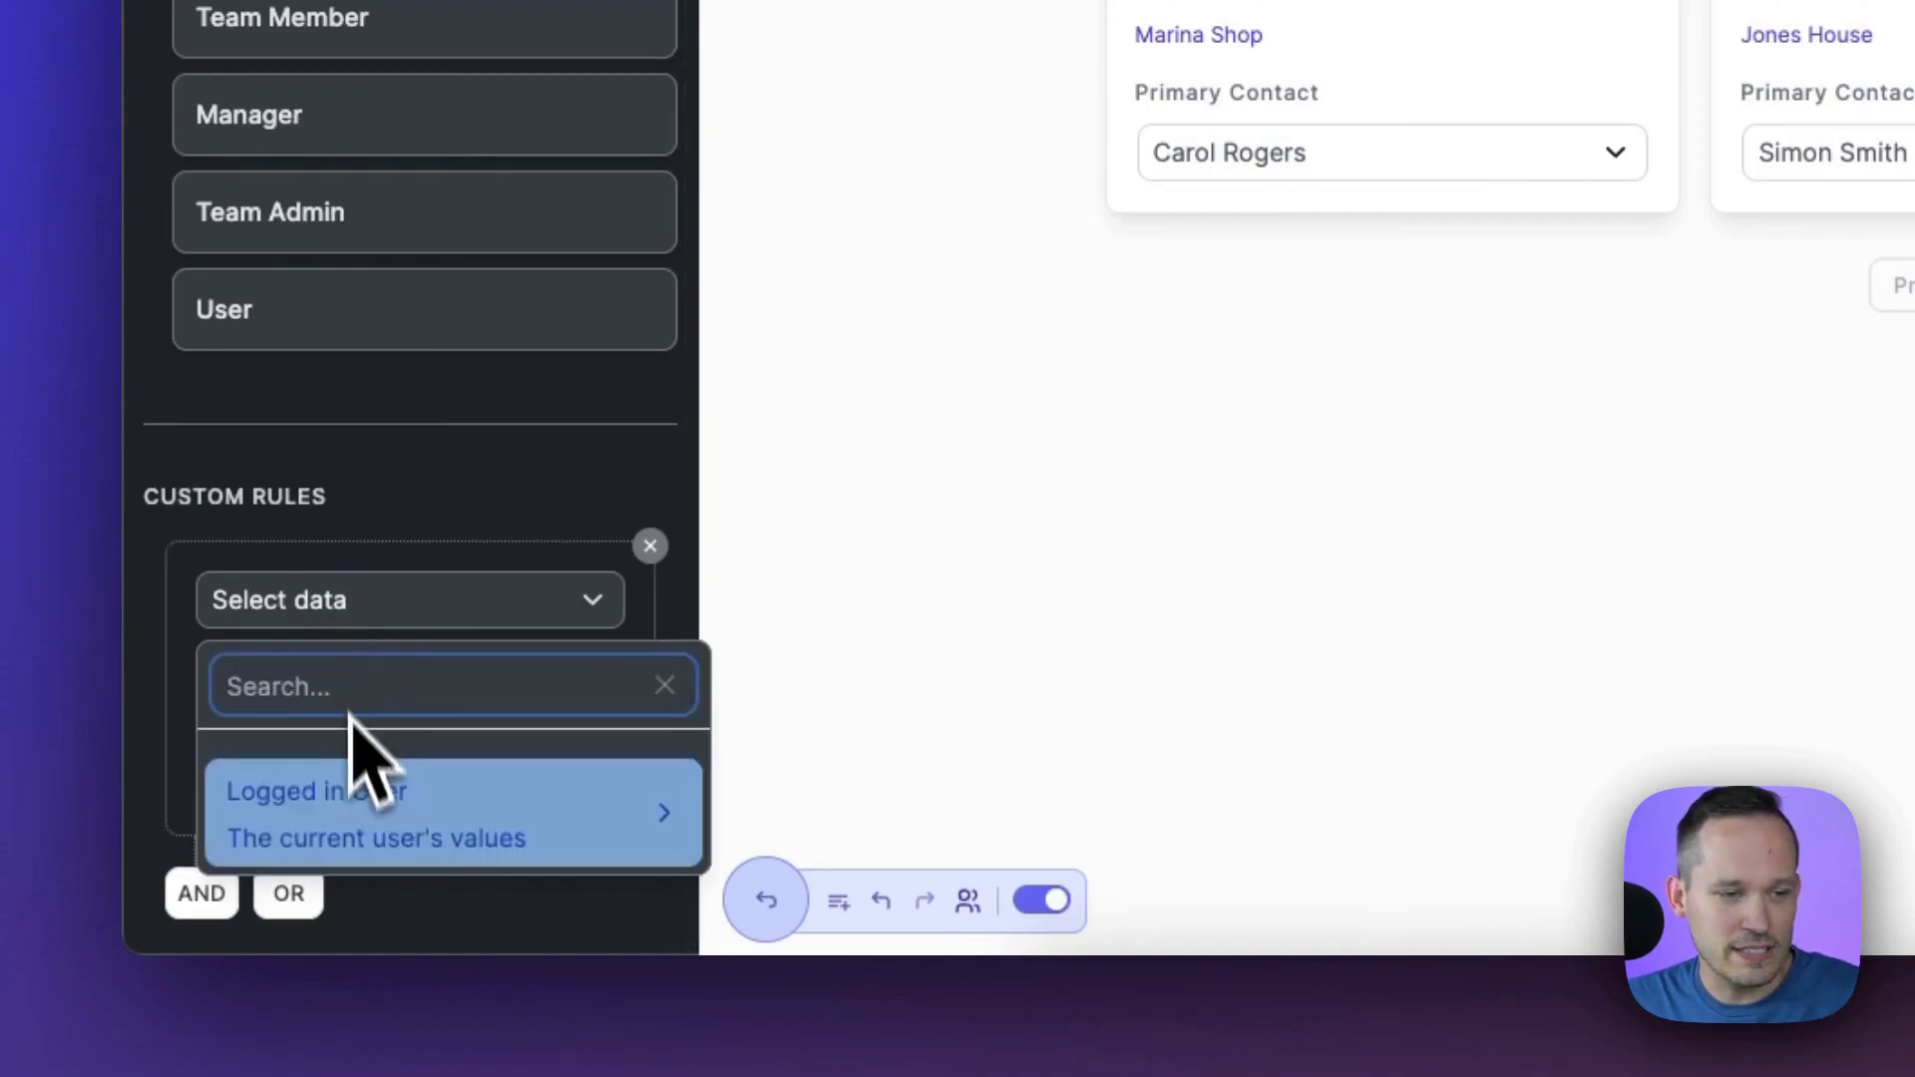
{"action": "left_click", "coordinate": [404, 504]}
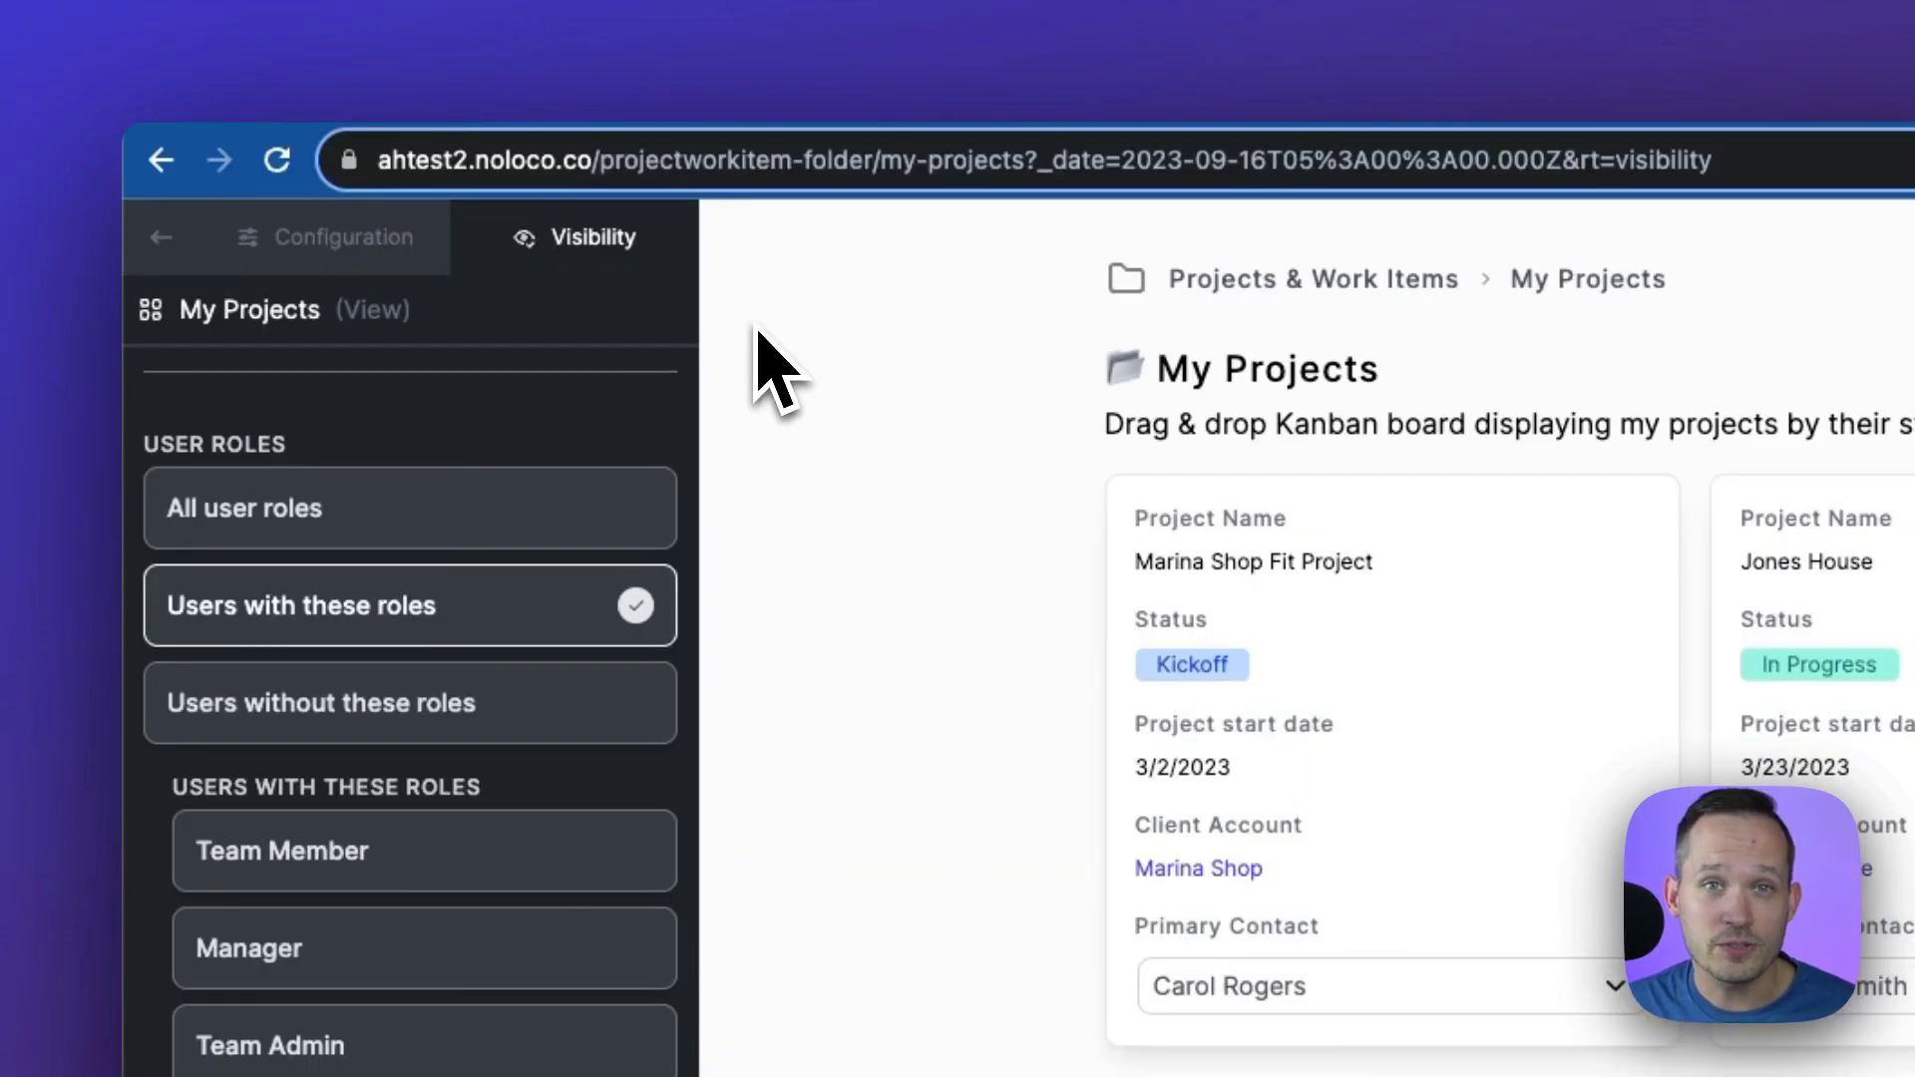
Inspect the My Projects filter, then leave edit mode and choose a user to view as
{"action": "left_click", "coordinate": [320, 240]}
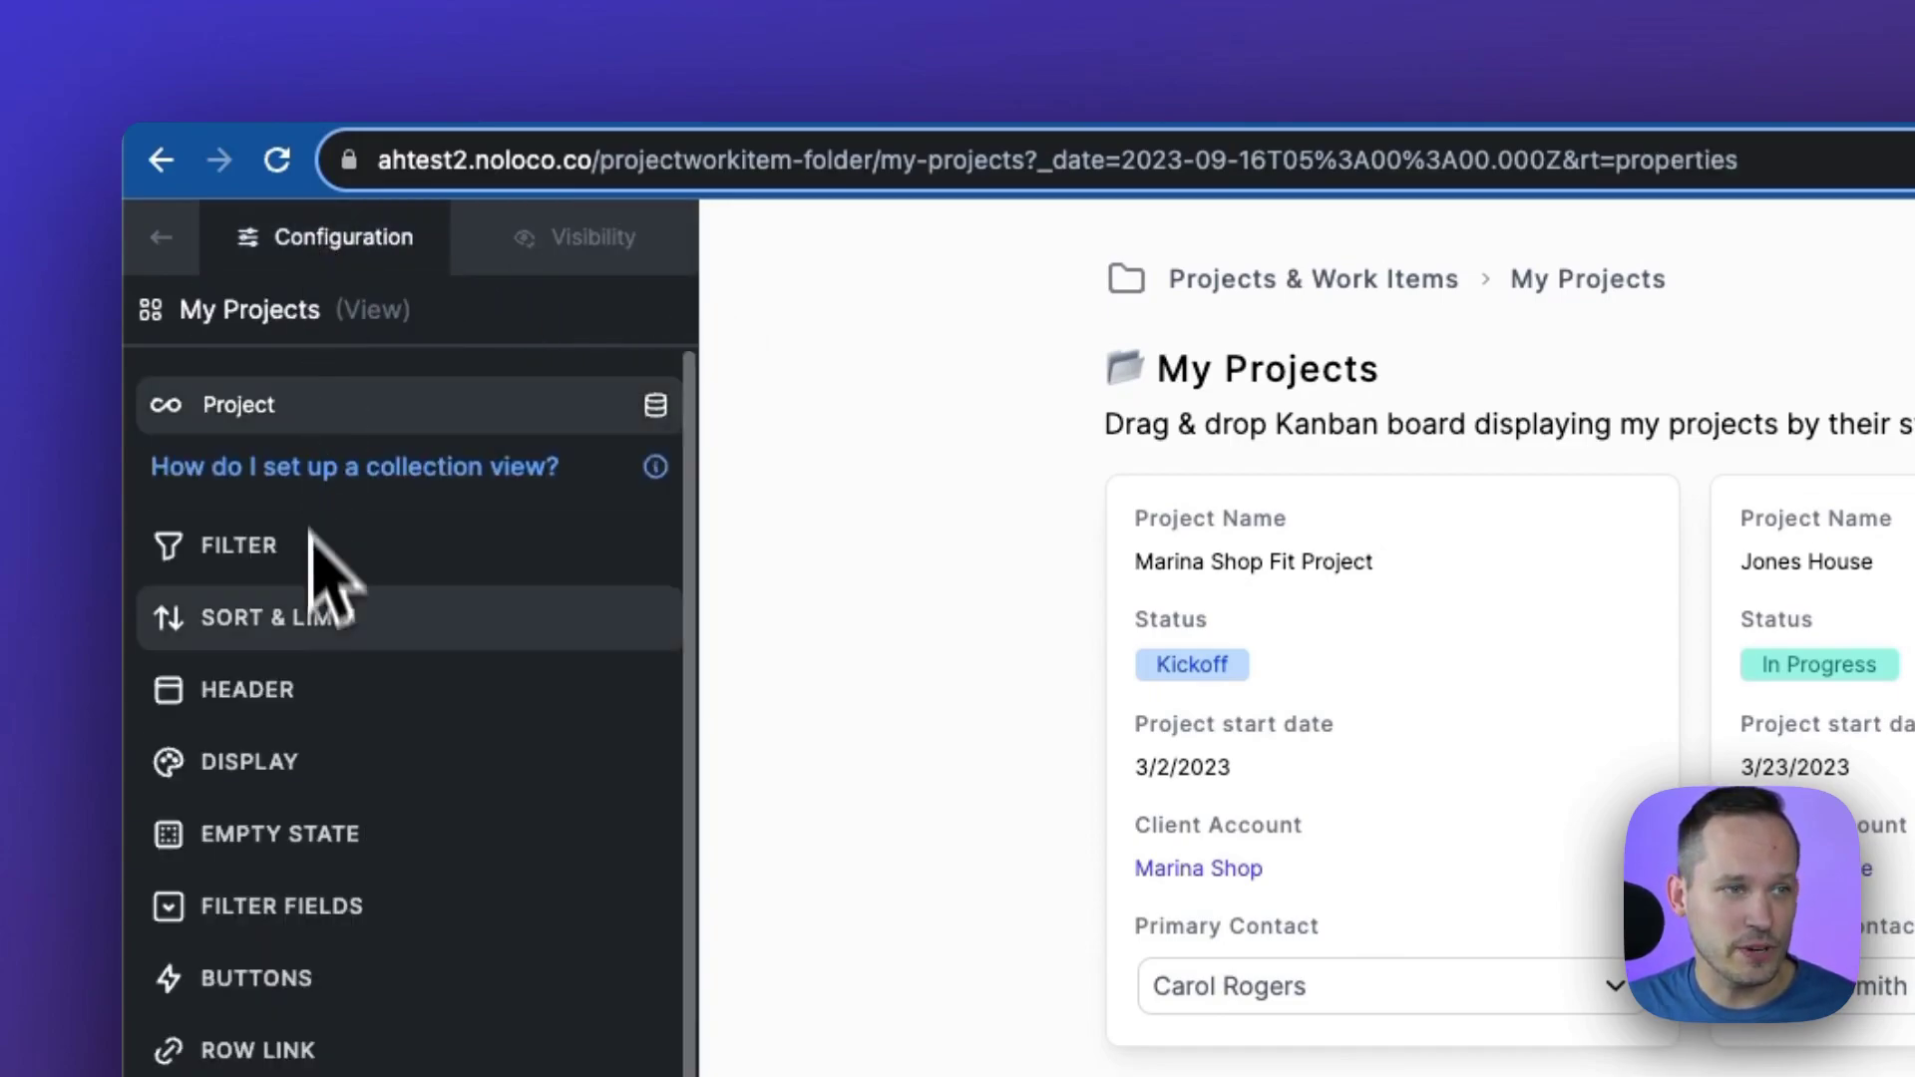
{"action": "left_click", "coordinate": [299, 553]}
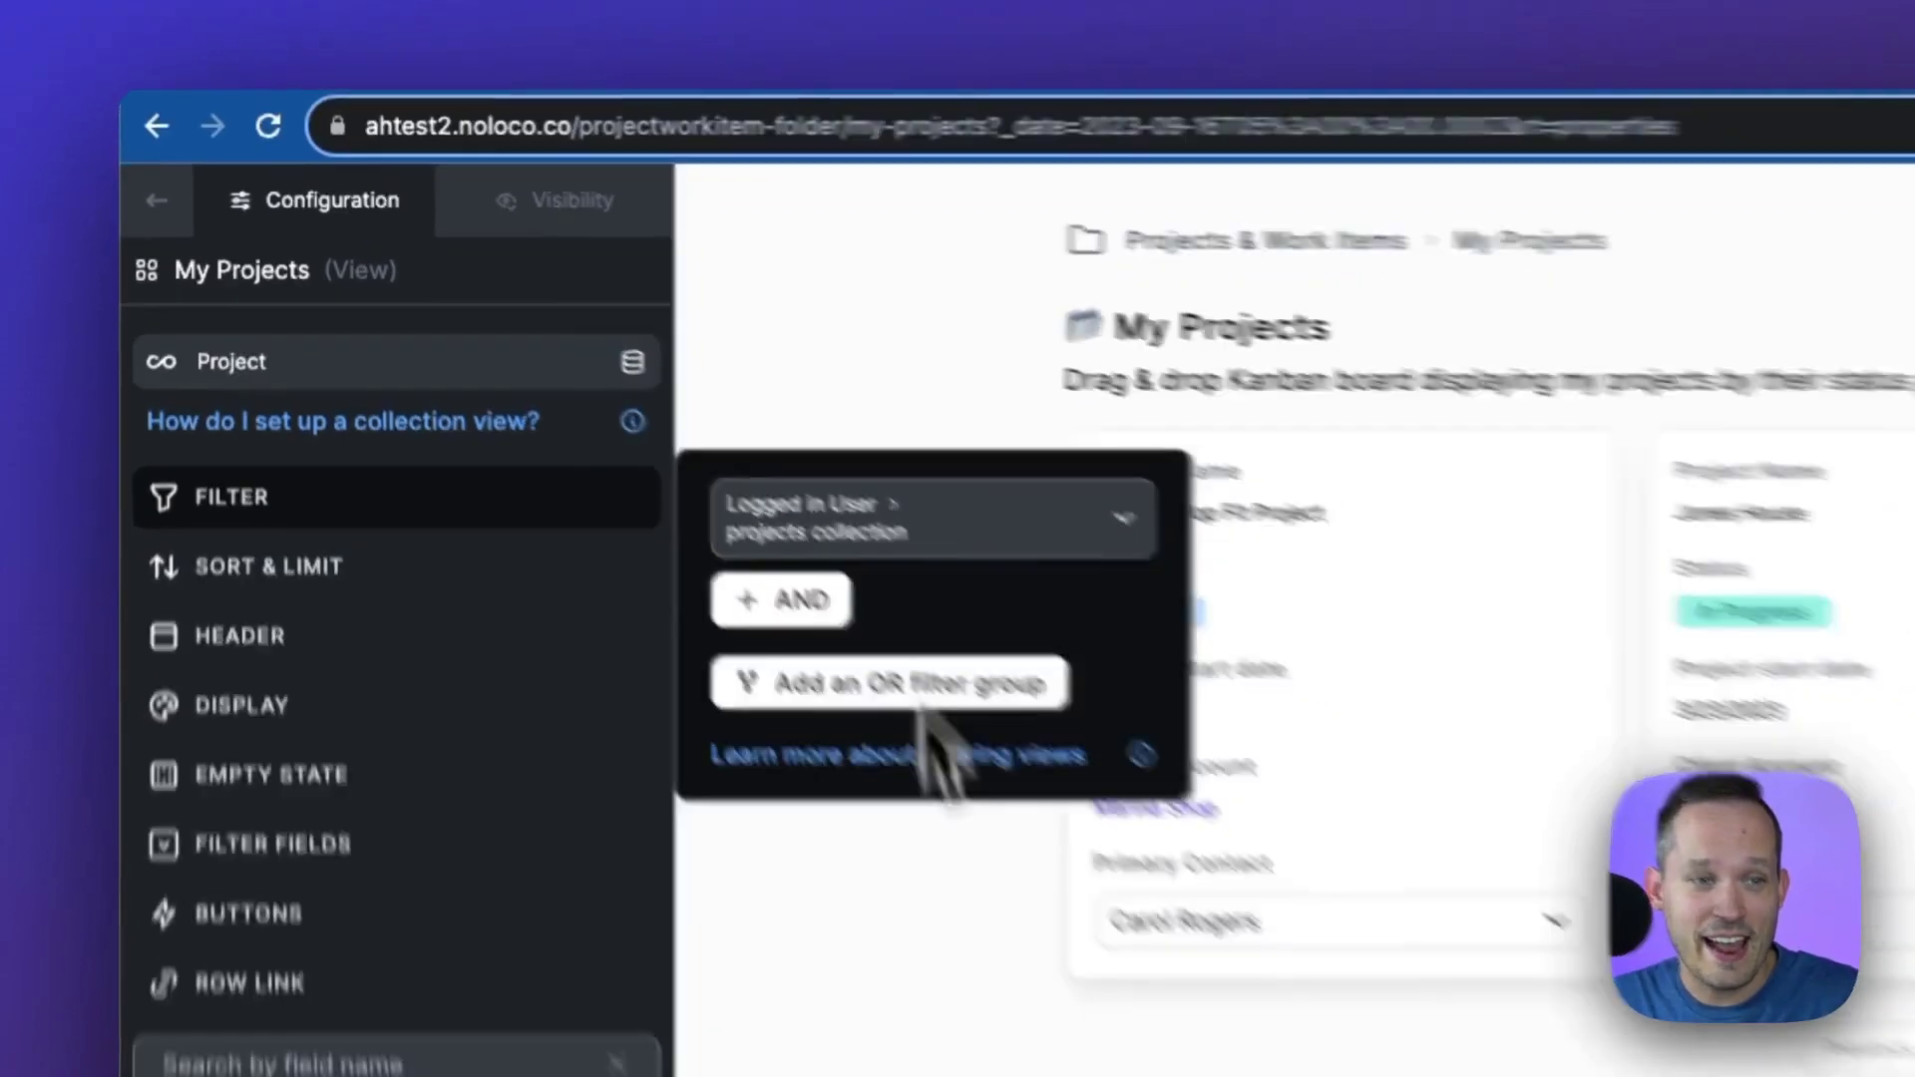
{"action": "left_click", "coordinate": [656, 667]}
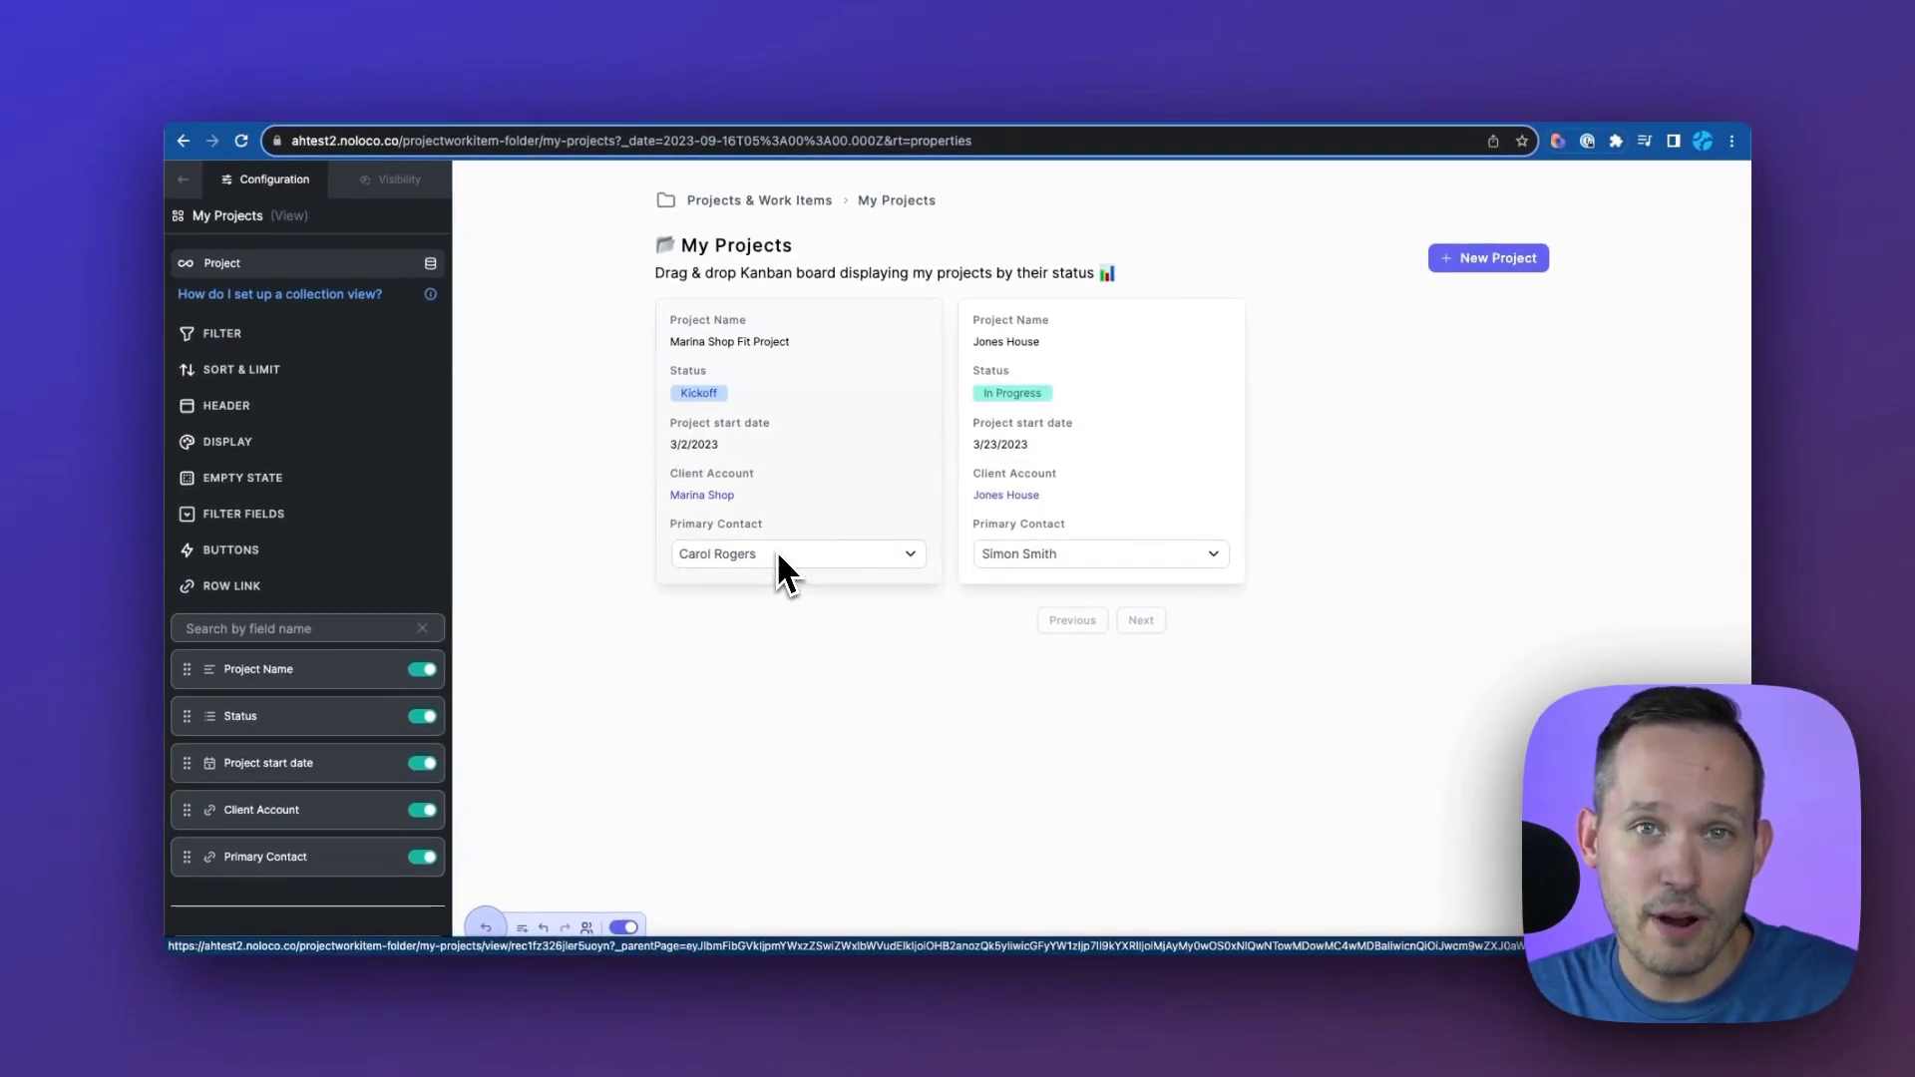
{"action": "key", "text": "Escape"}
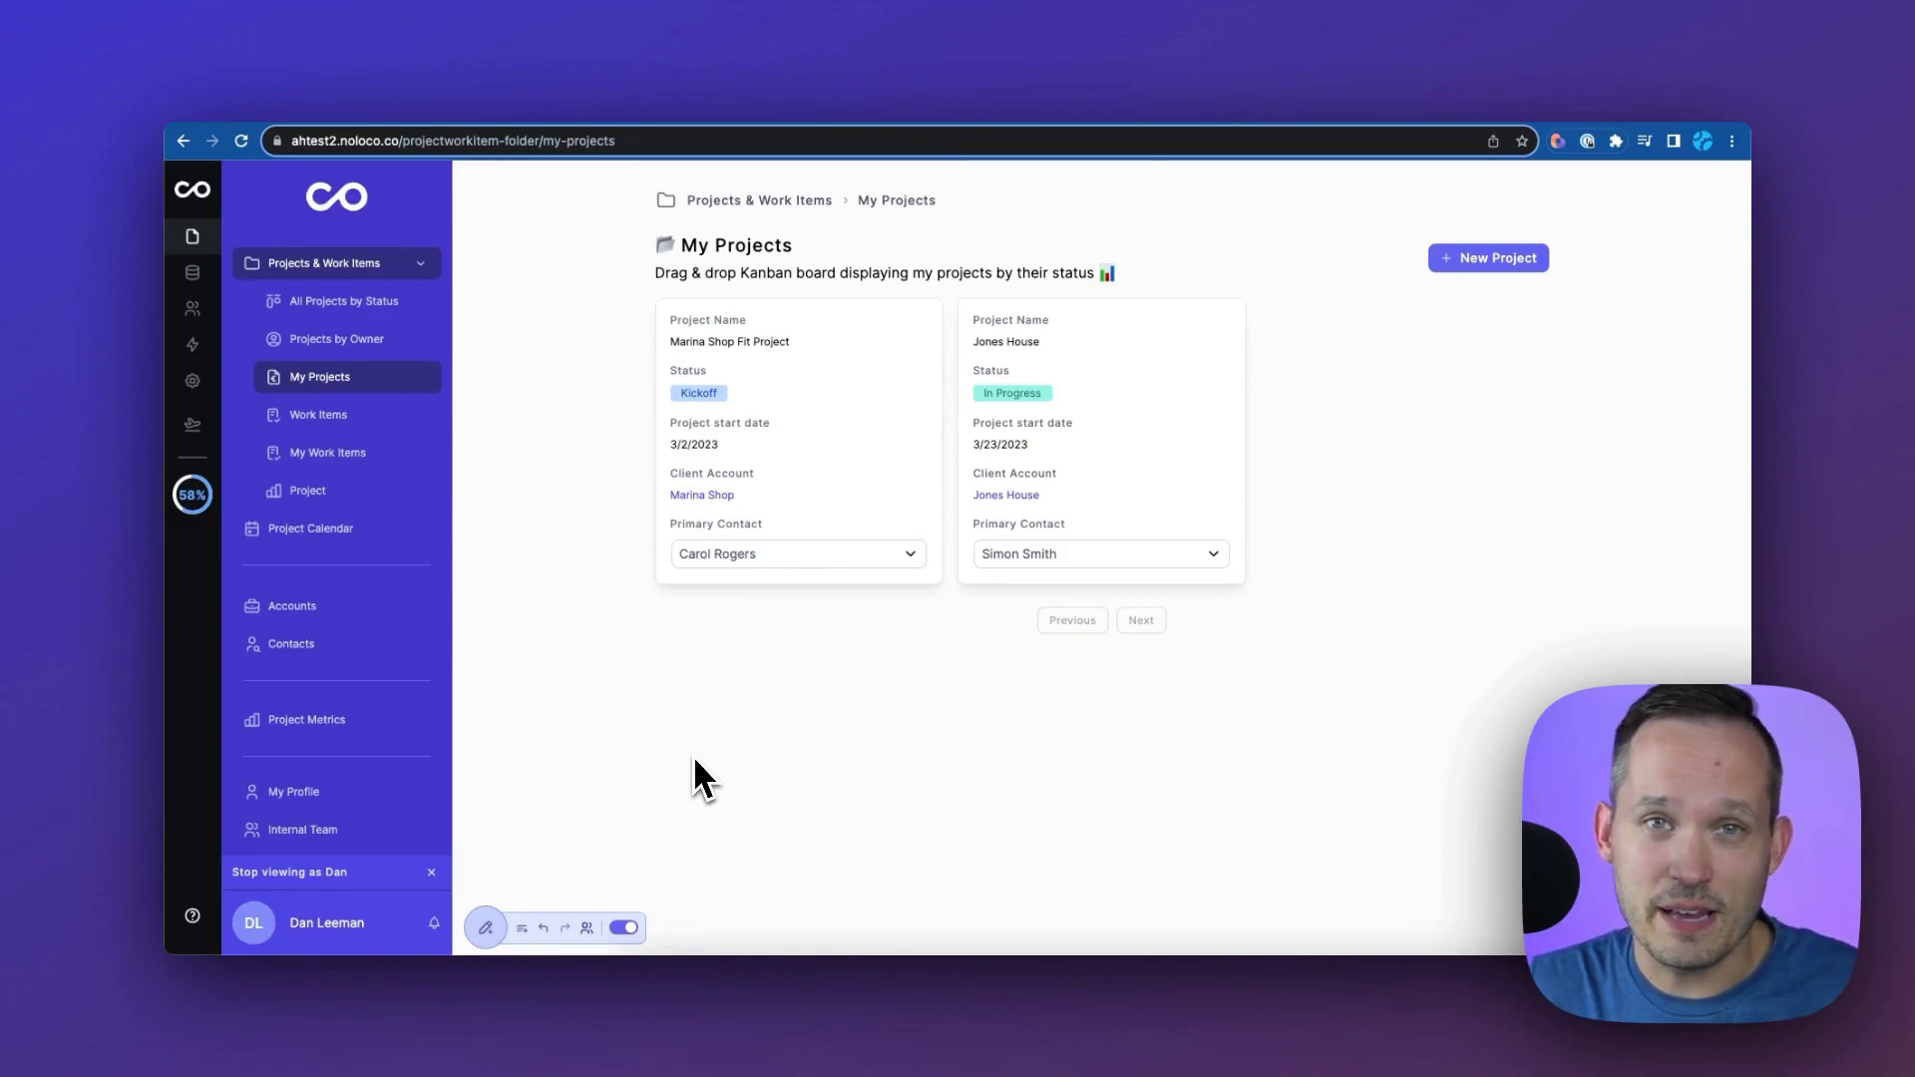
{"action": "left_click", "coordinate": [586, 928]}
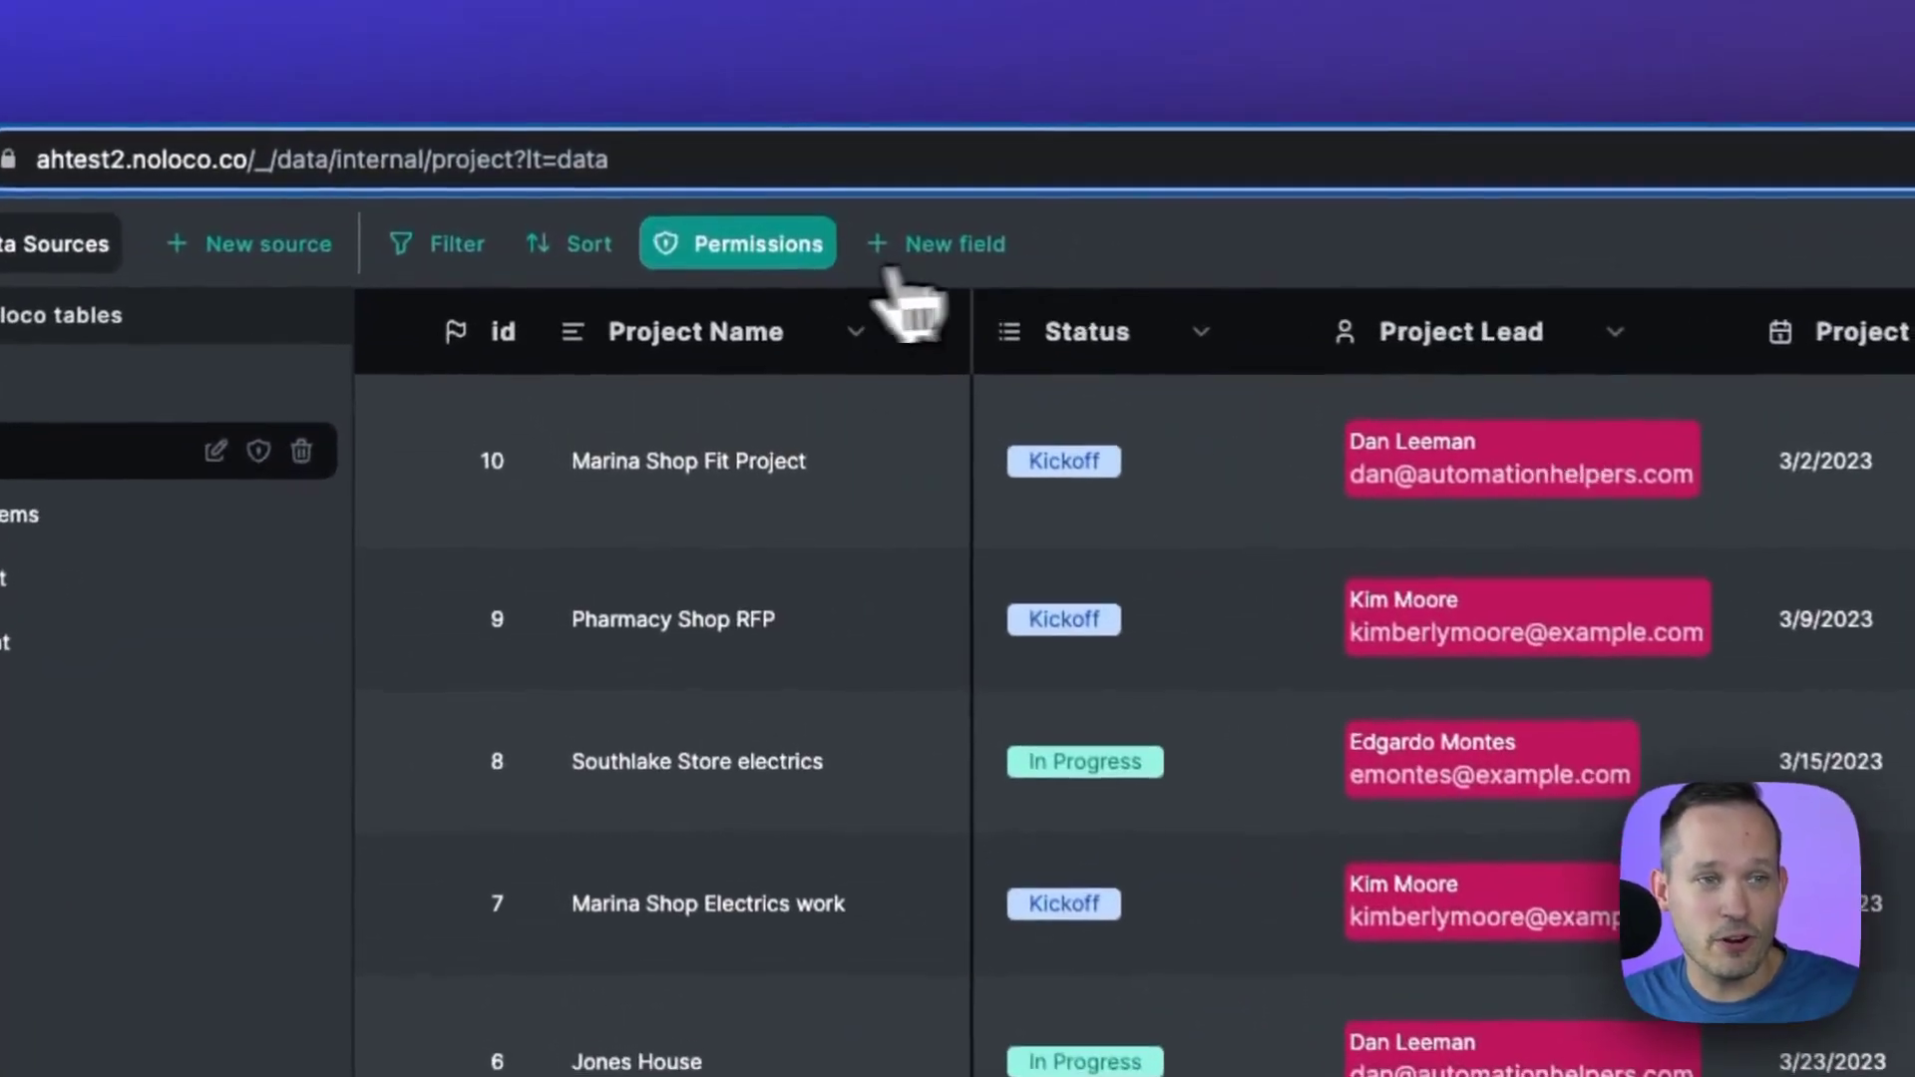
Open the Project table's permissions and review the details of Project Permission 1
{"action": "left_click", "coordinate": [670, 188]}
{"action": "left_click", "coordinate": [688, 876]}
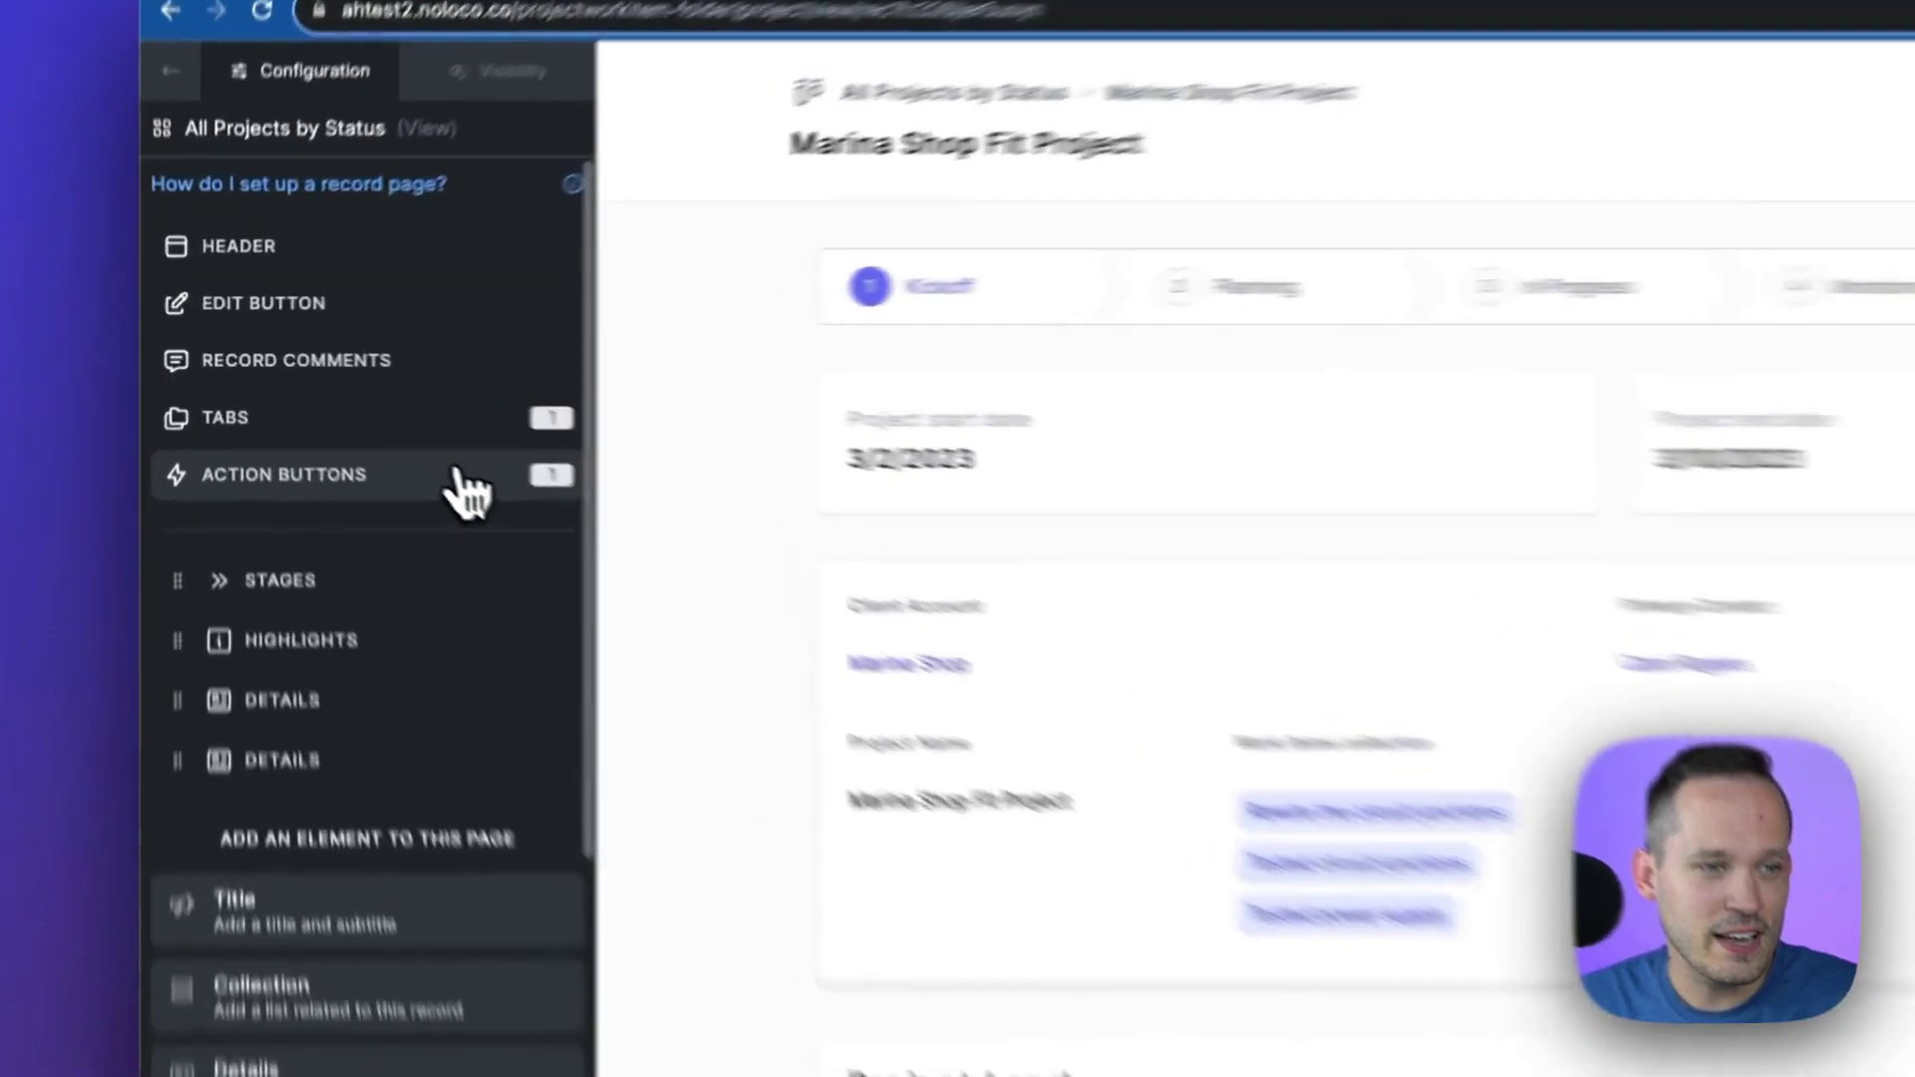
Edit Action #1 among the record page's action buttons and list its available action types
{"action": "left_click", "coordinate": [355, 436]}
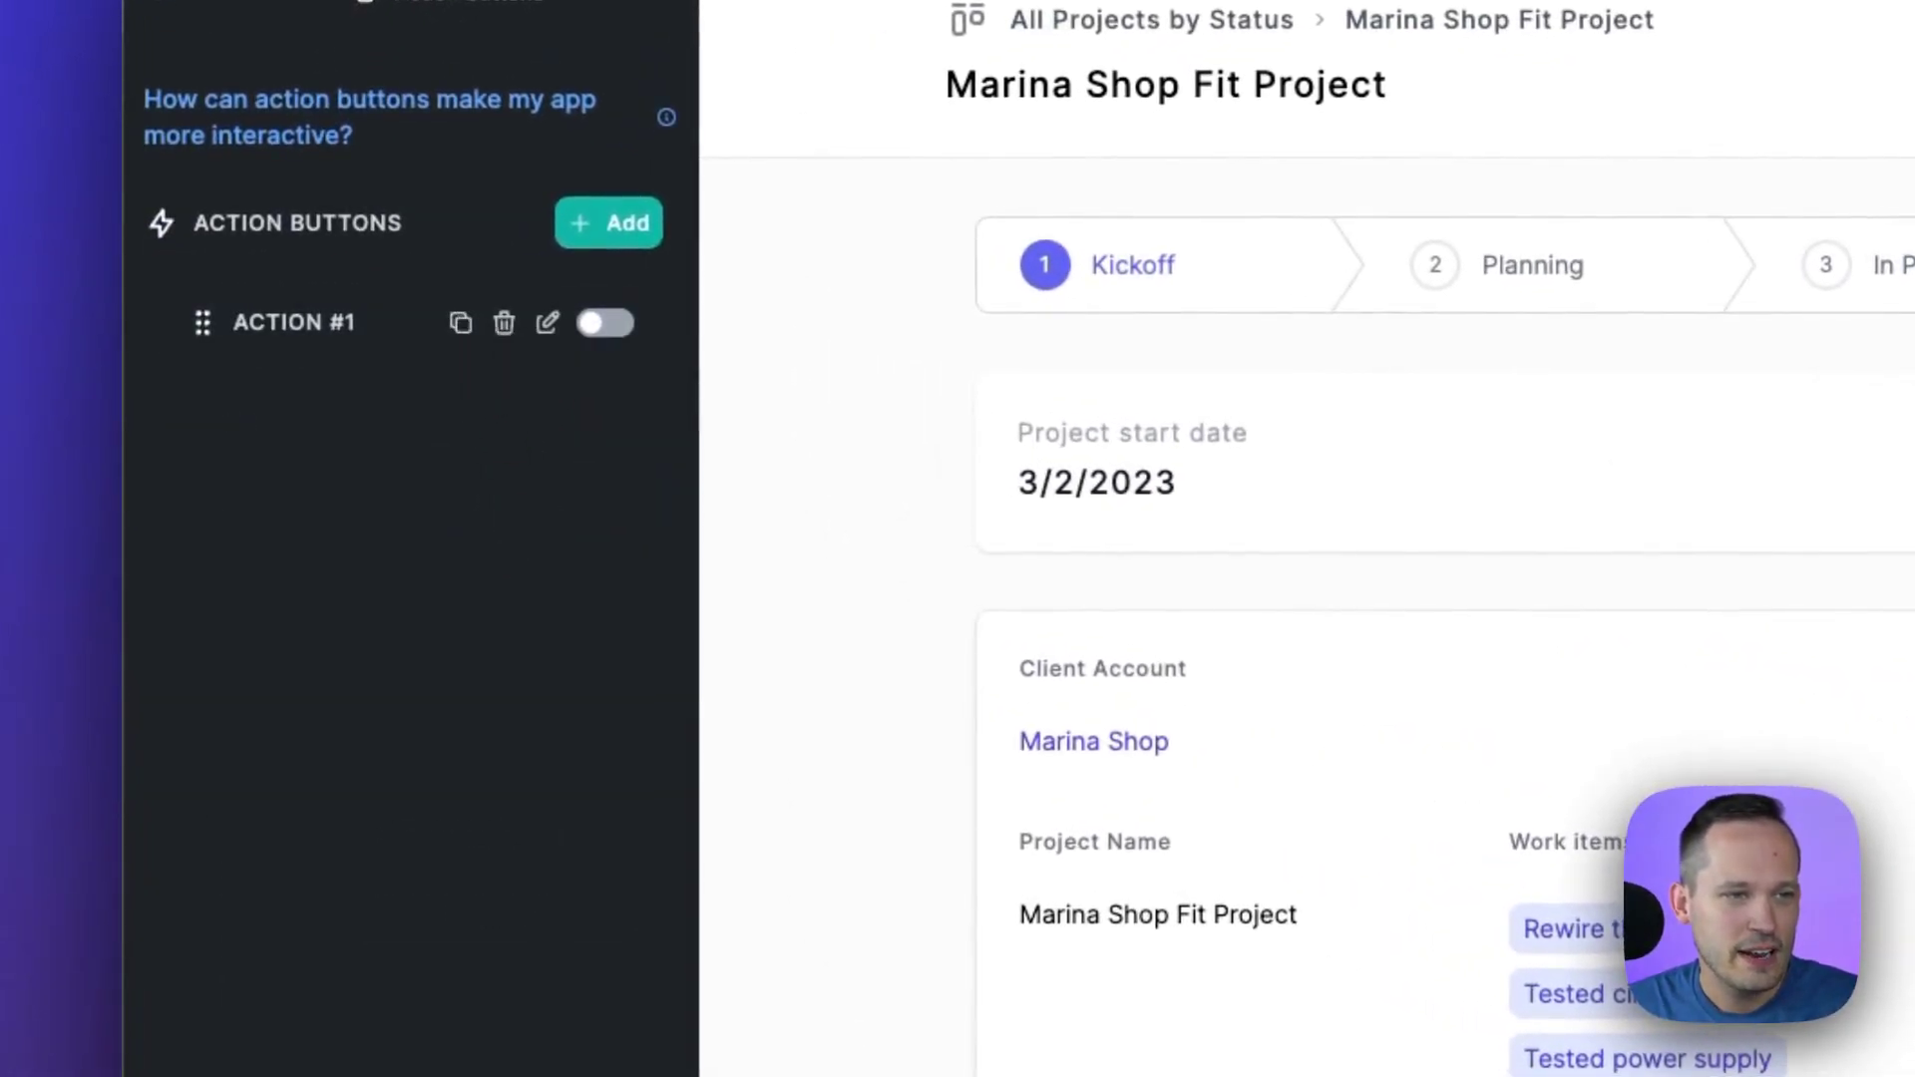
{"action": "left_click", "coordinate": [543, 325]}
{"action": "left_click", "coordinate": [481, 662]}
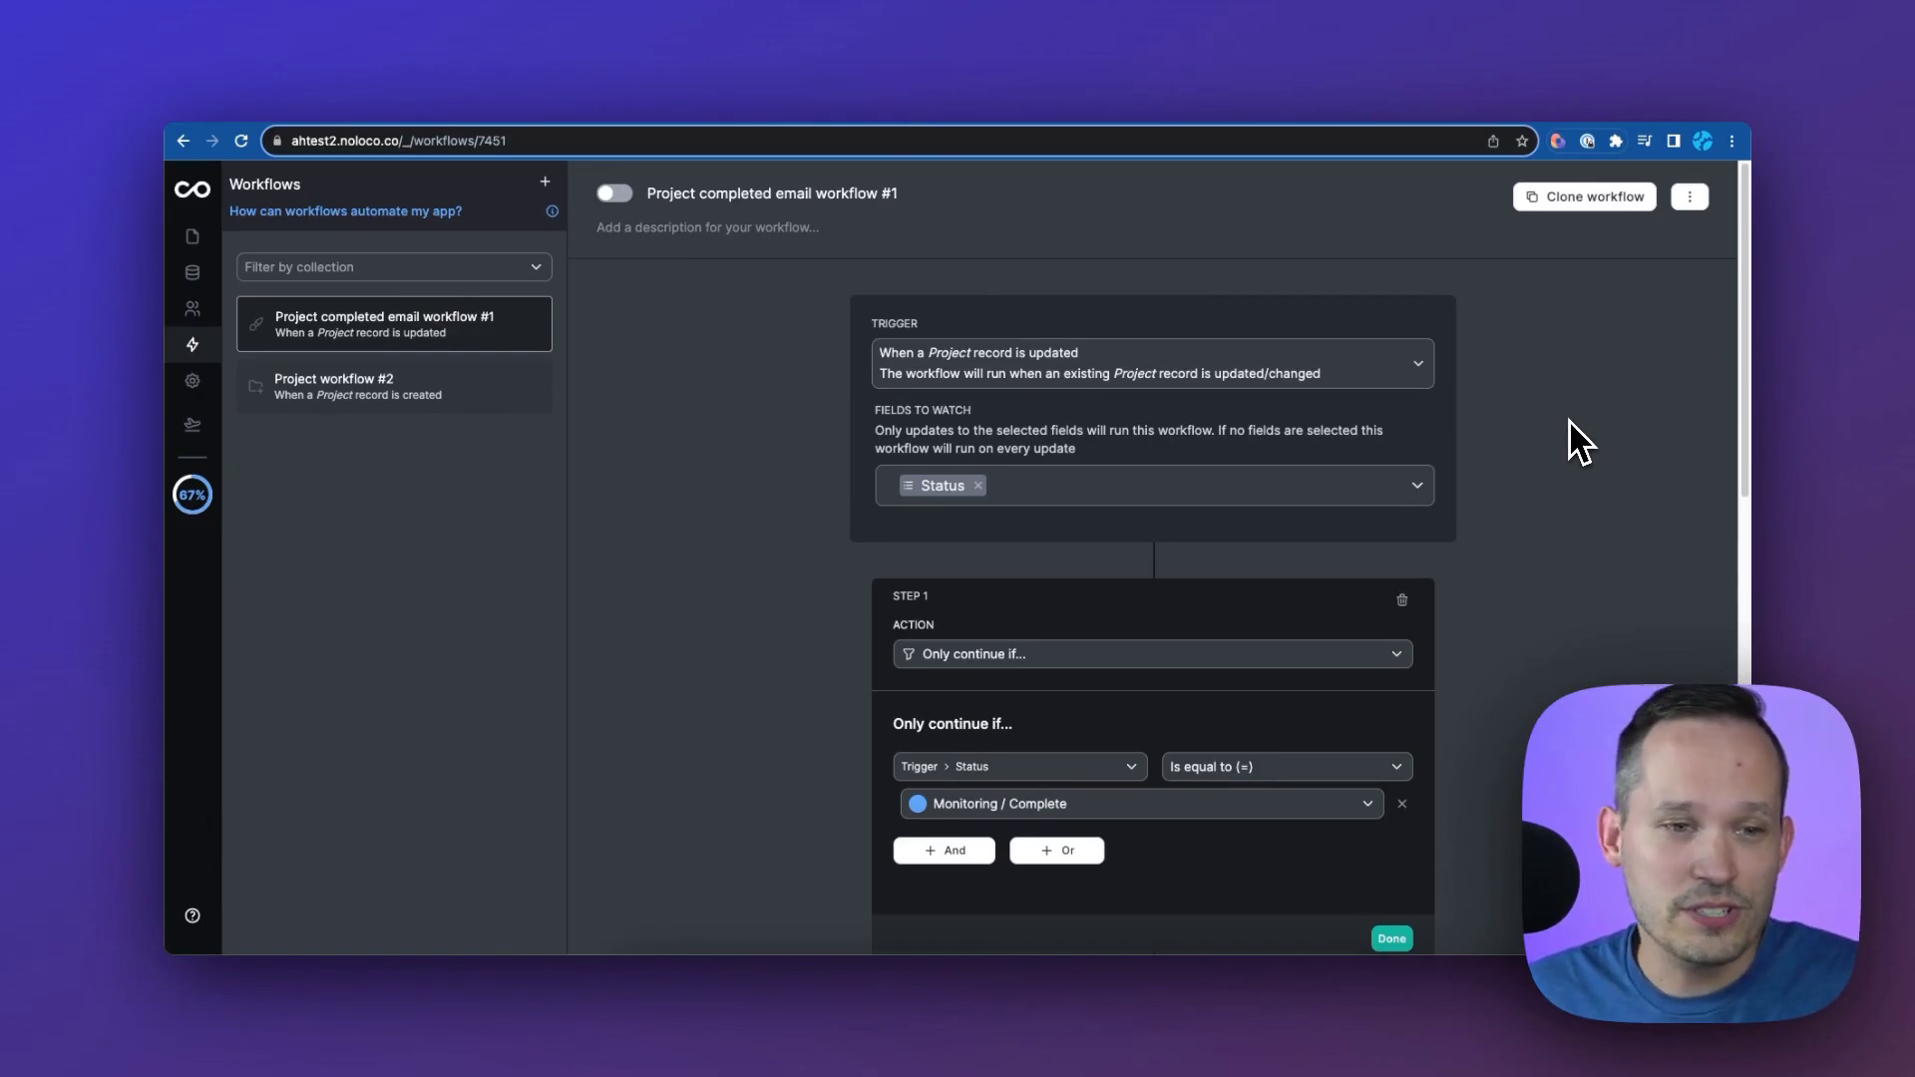
List Step 2's action types, revealing the 'Build workflows with OpenAI's GPT models' submenu
{"action": "scroll", "coordinate": [1572, 439], "scroll_direction": "down", "scroll_amount": 2}
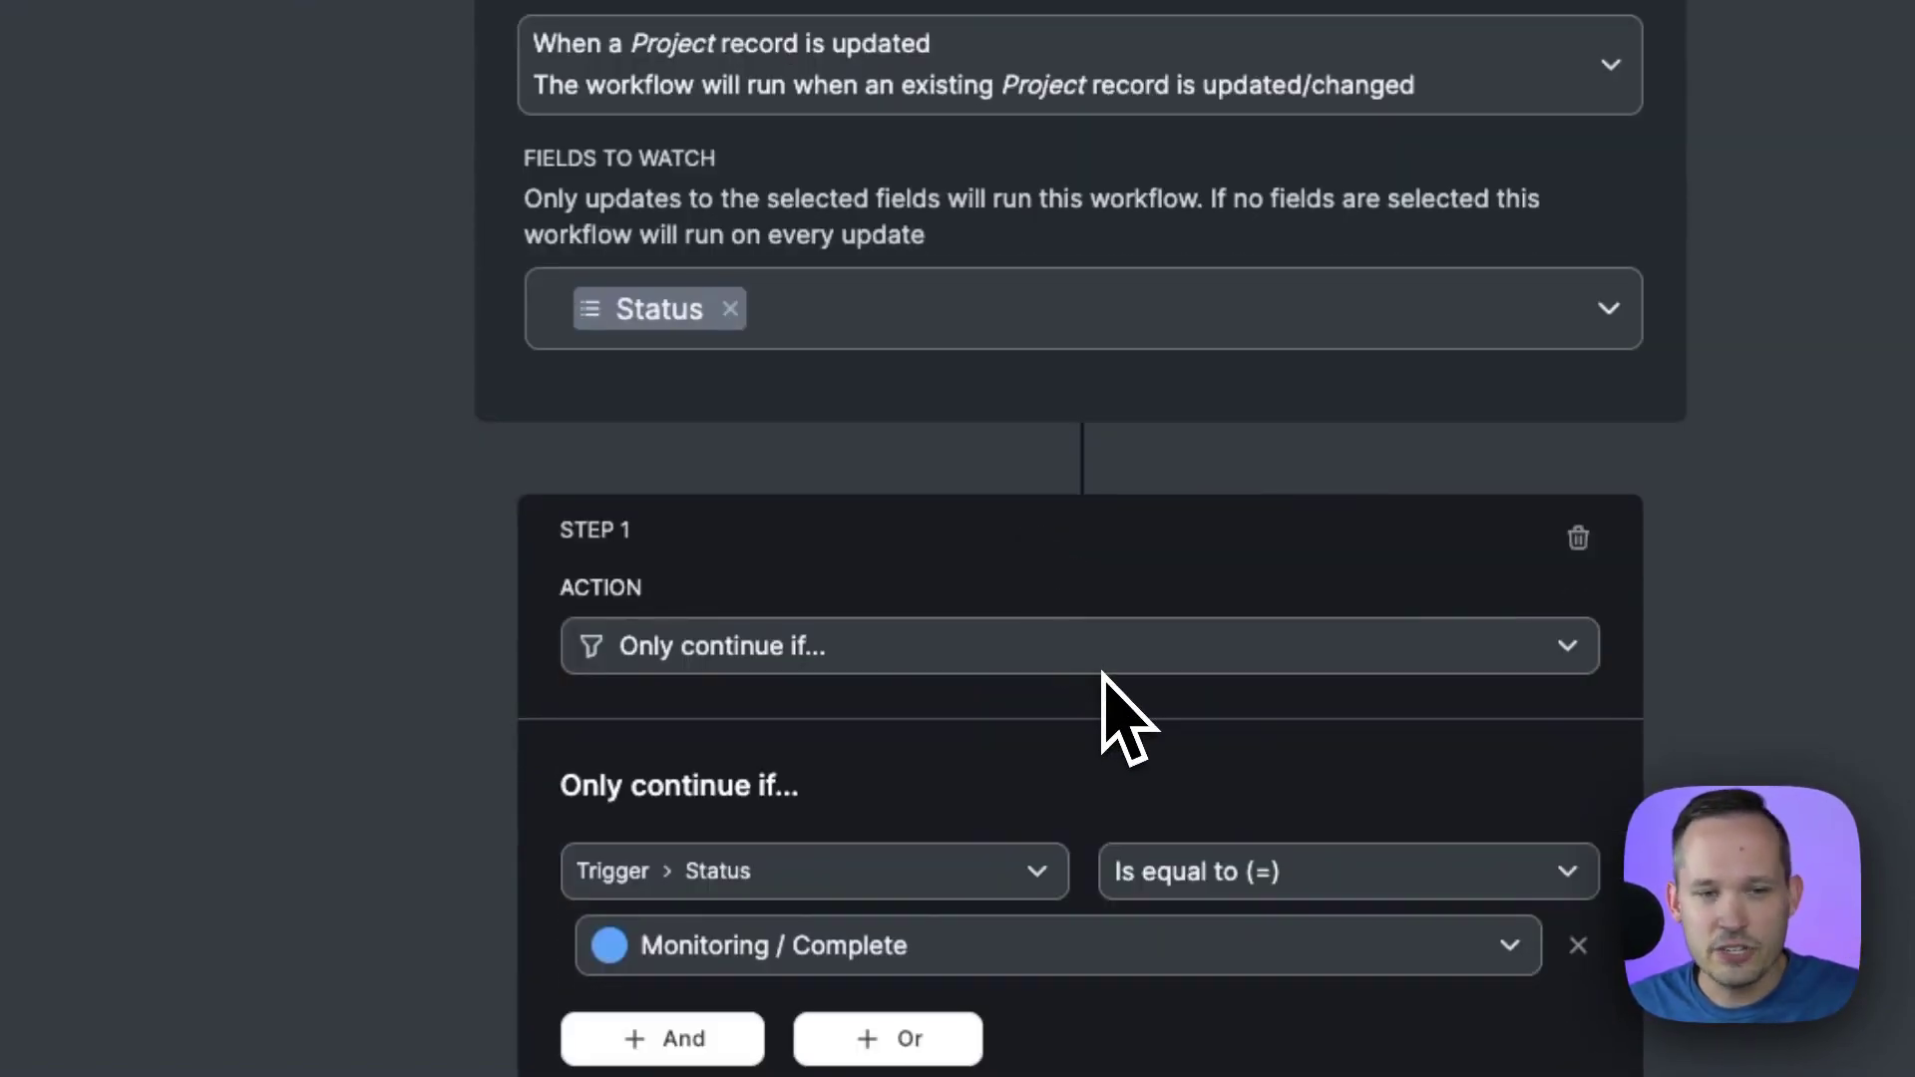
{"action": "scroll", "coordinate": [1103, 674], "scroll_direction": "down", "scroll_amount": 4}
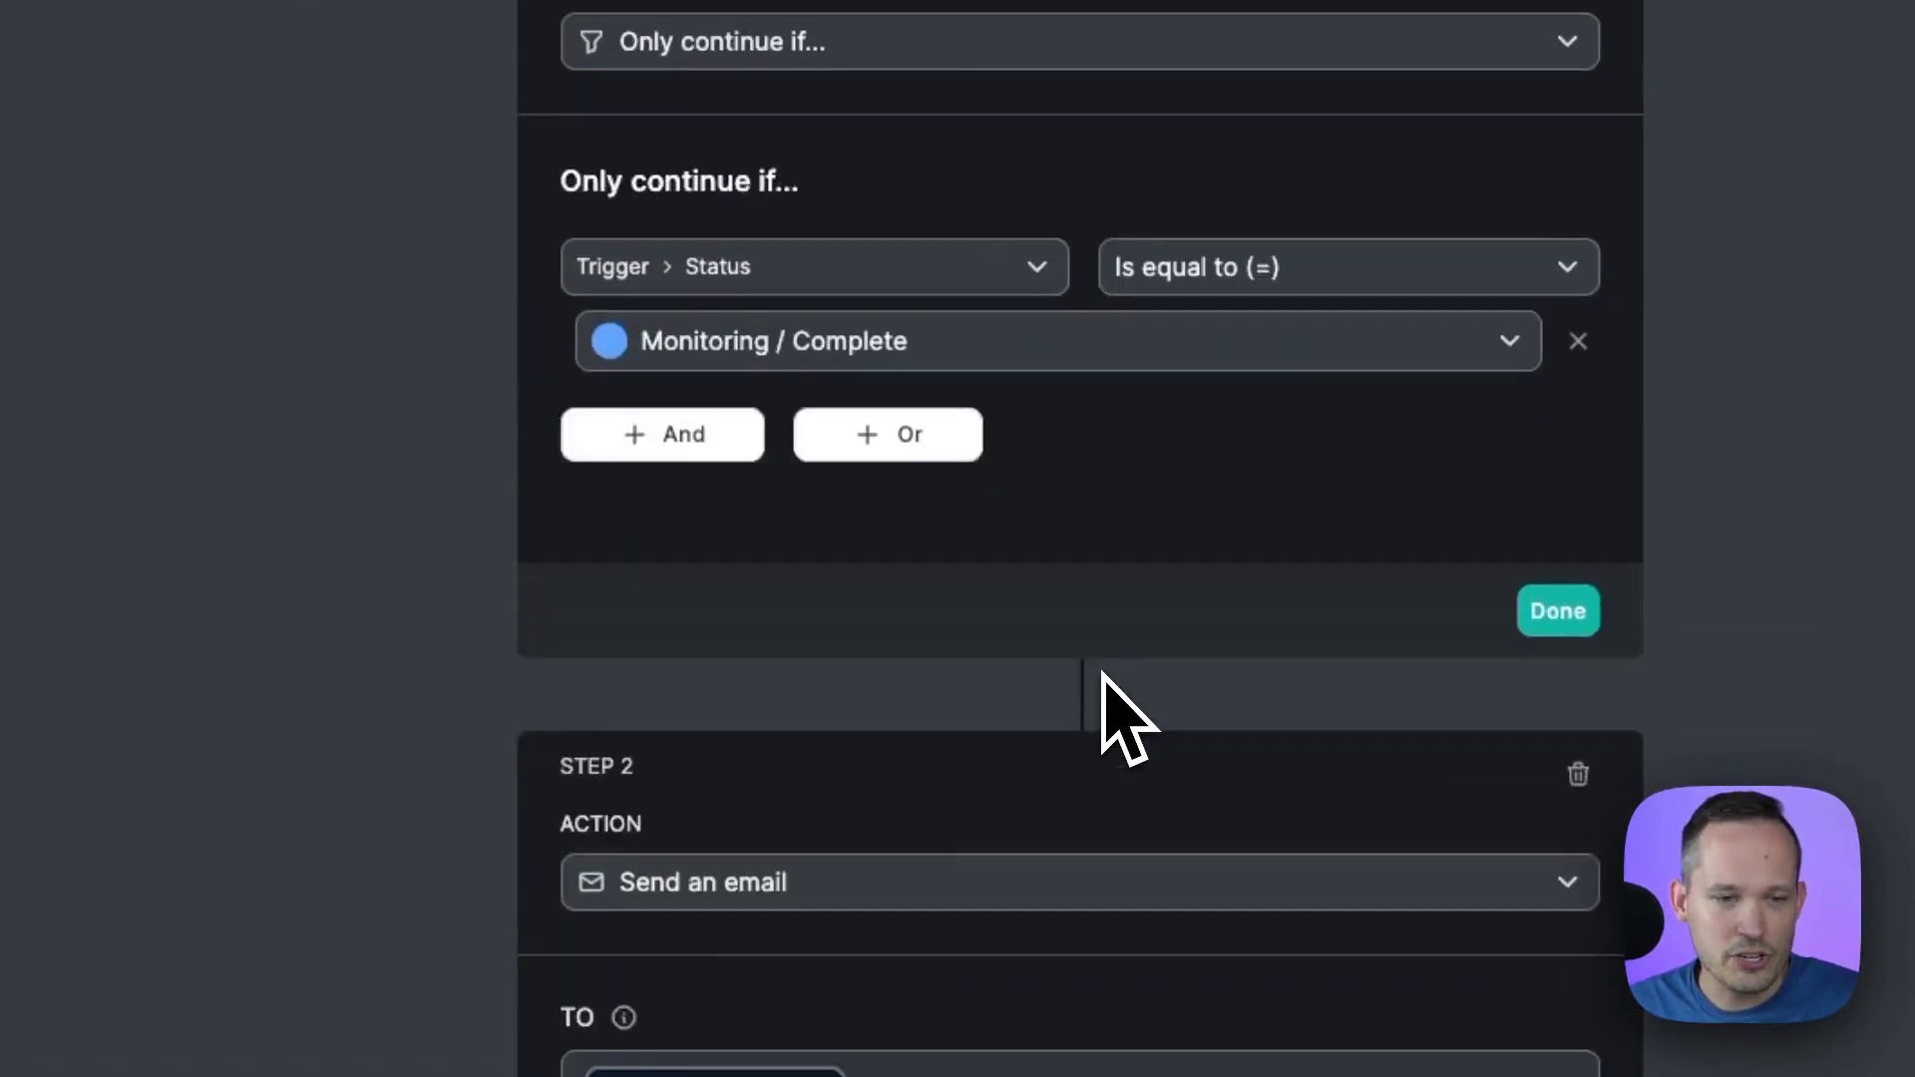
{"action": "left_click", "coordinate": [1100, 883]}
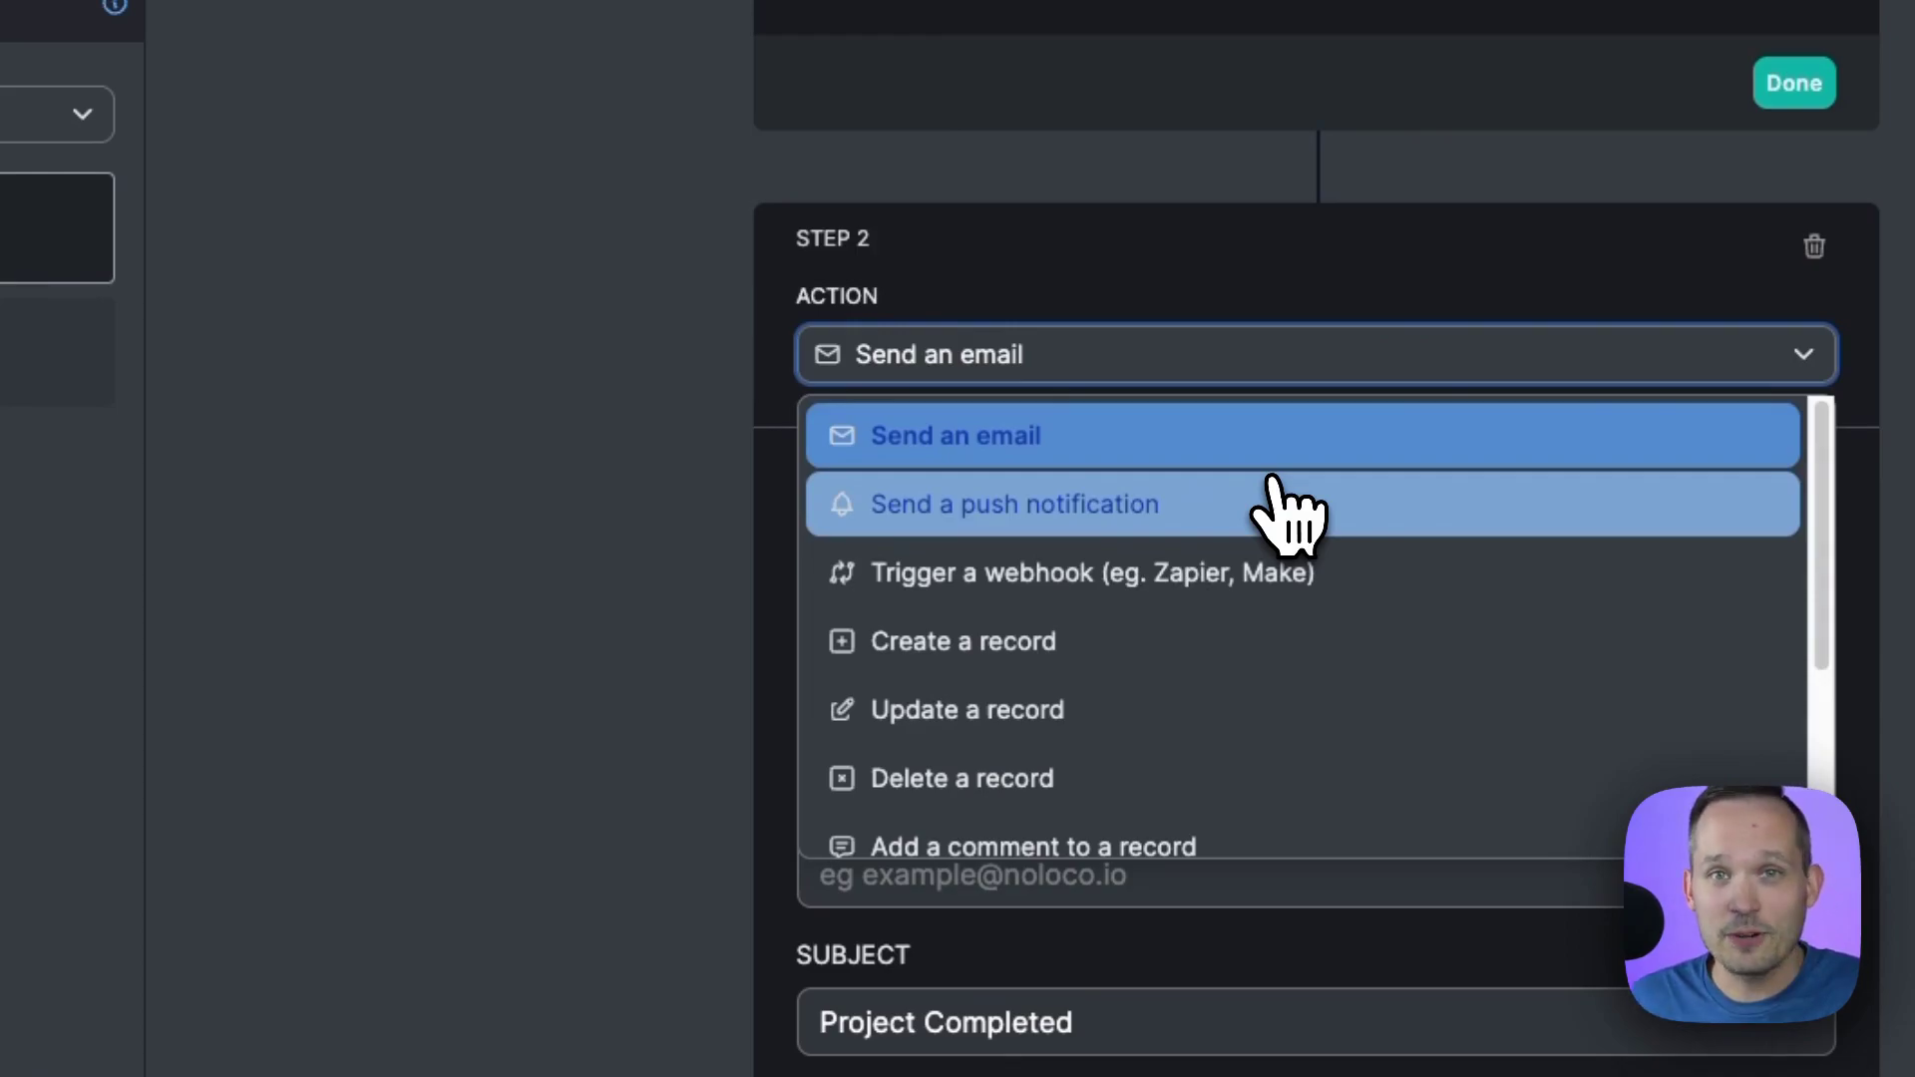
{"action": "scroll", "coordinate": [1282, 628], "scroll_direction": "down", "scroll_amount": 3}
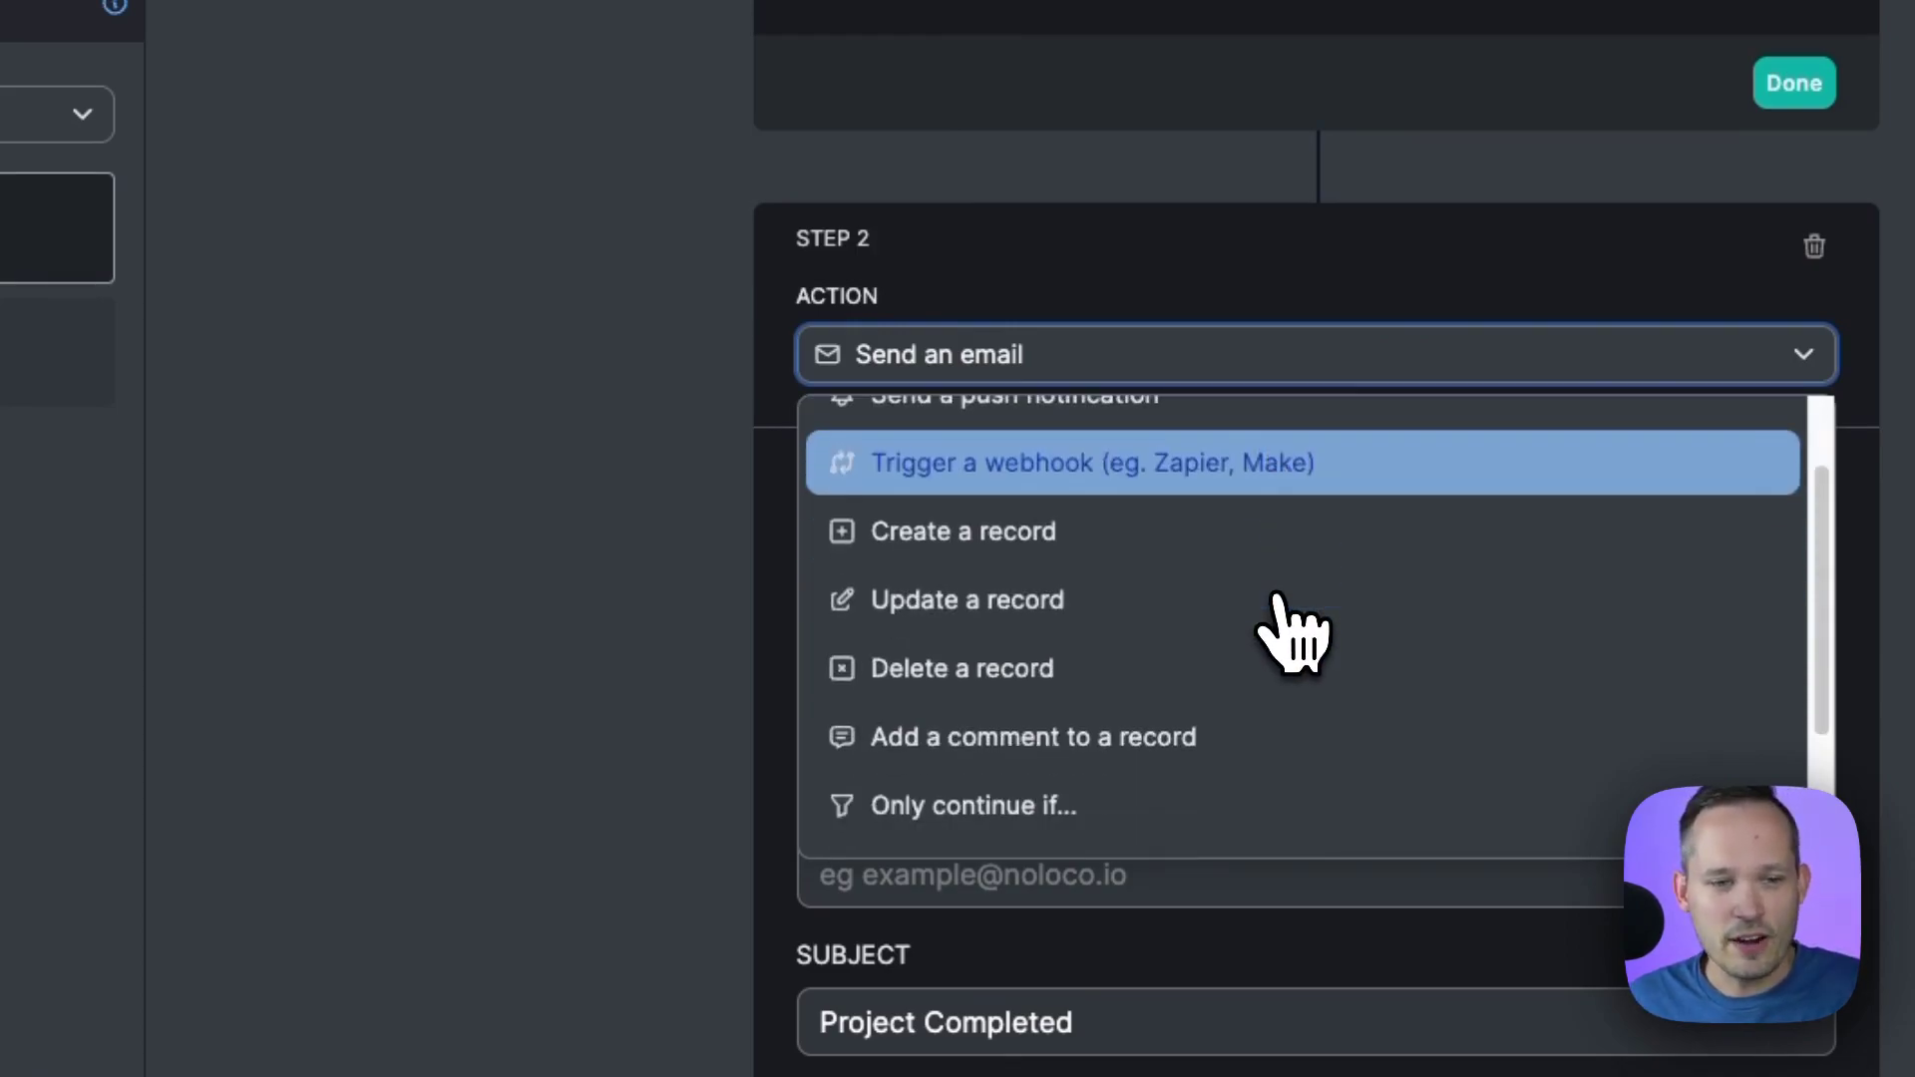
{"action": "scroll", "coordinate": [1294, 633], "scroll_direction": "down", "scroll_amount": 1}
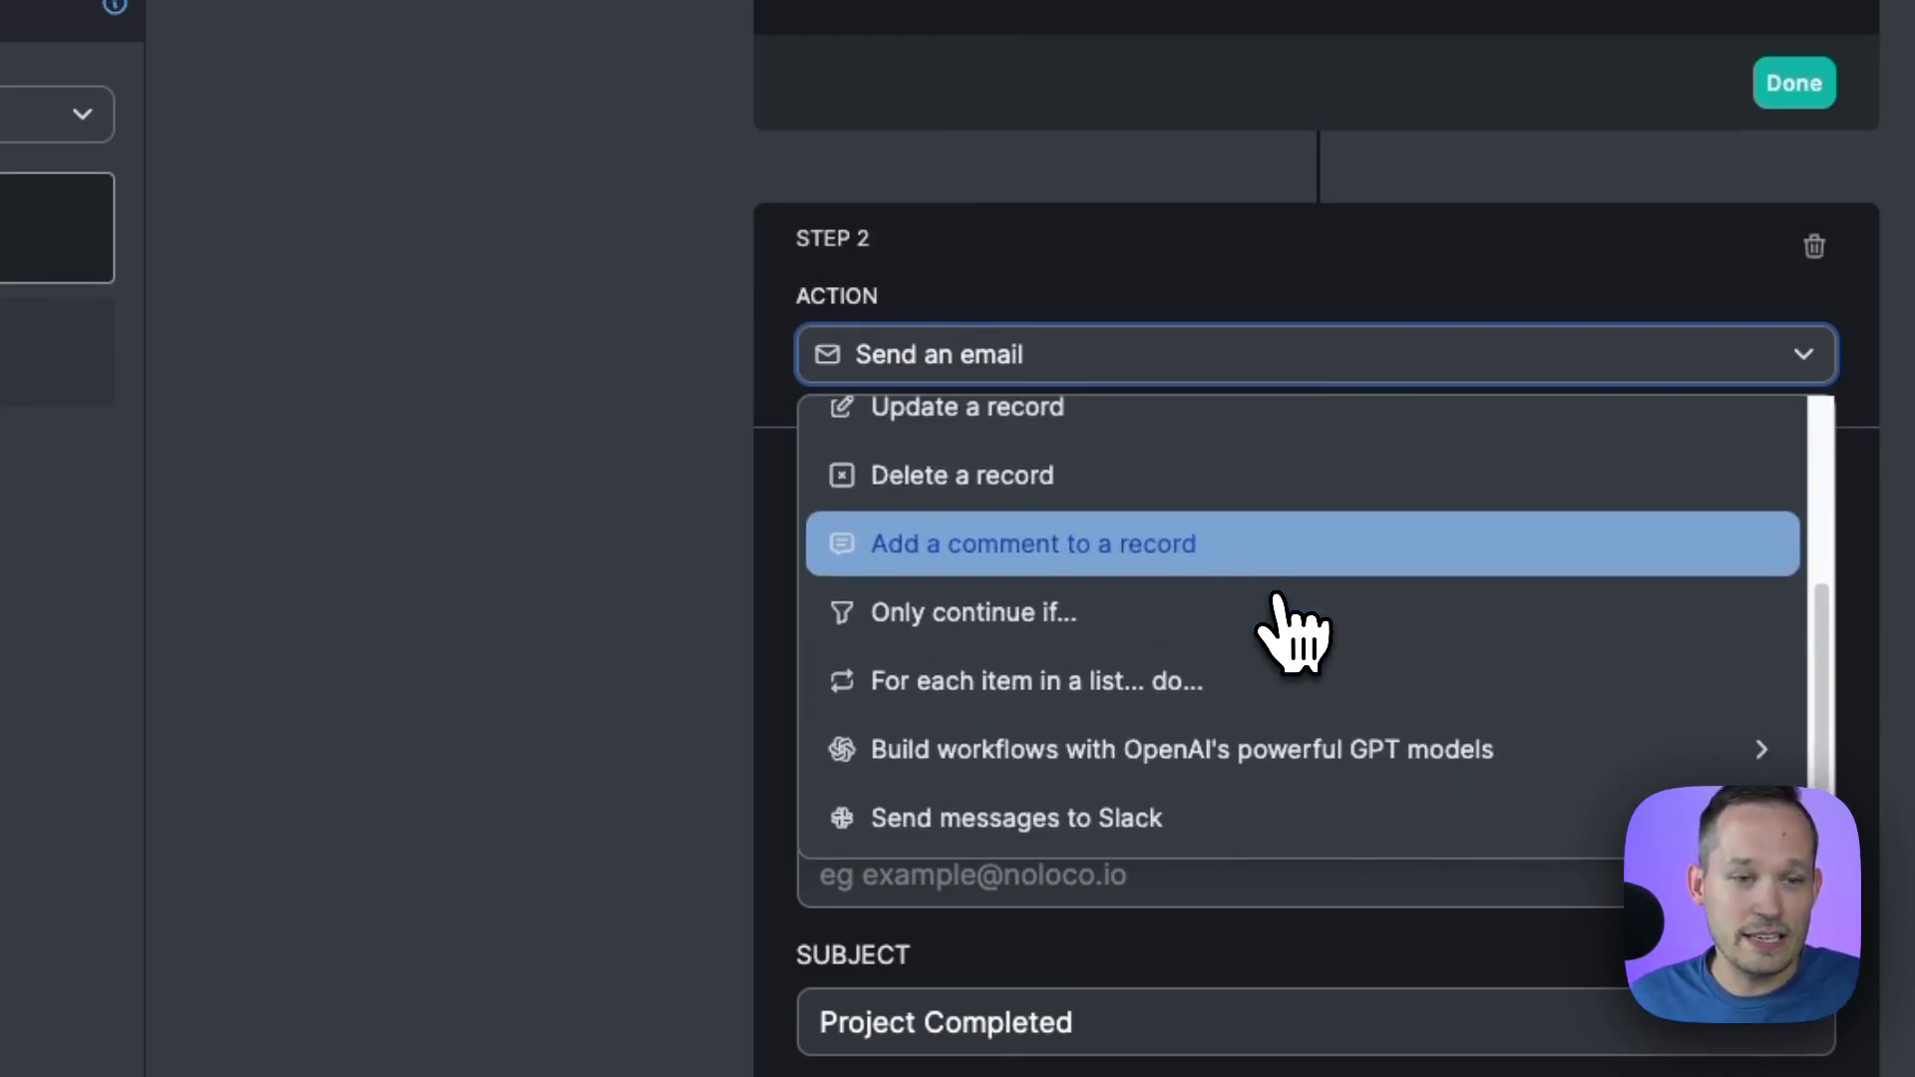
{"action": "mouse_move", "coordinate": [1285, 766]}
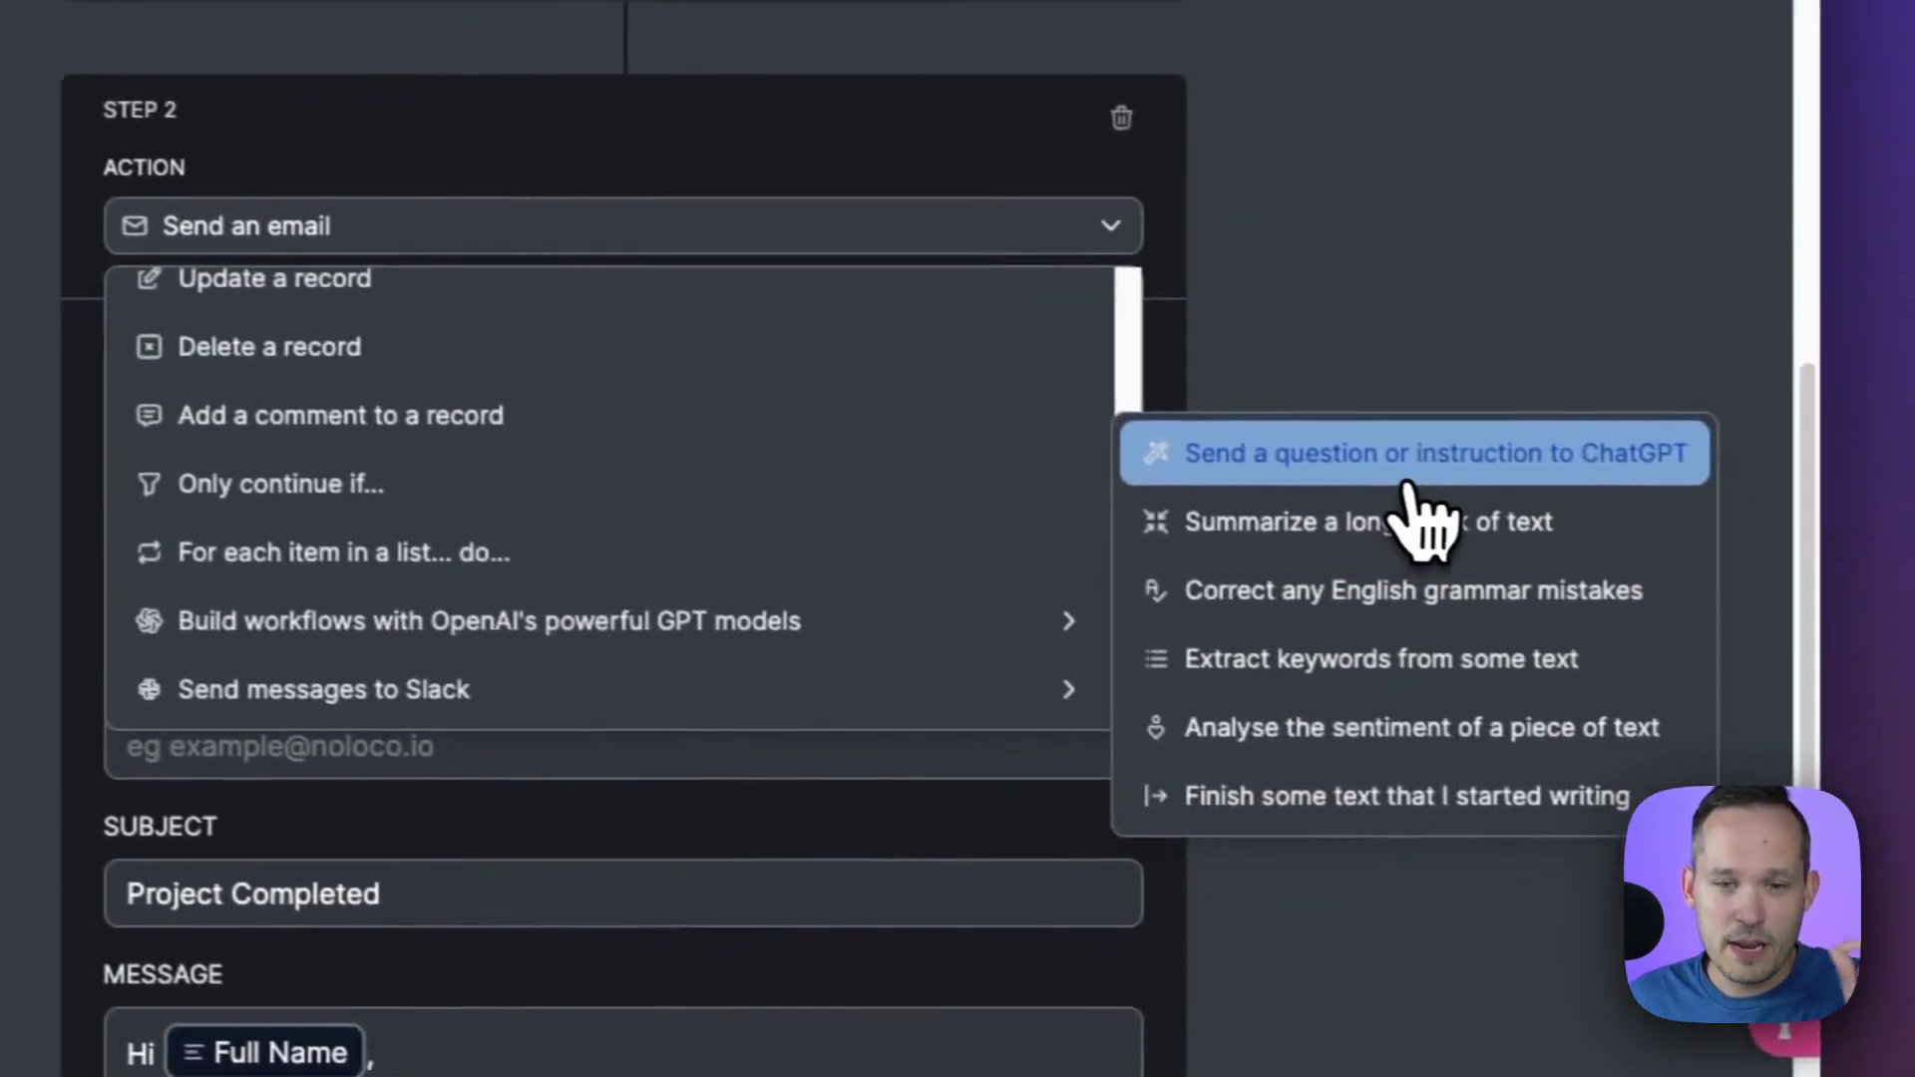